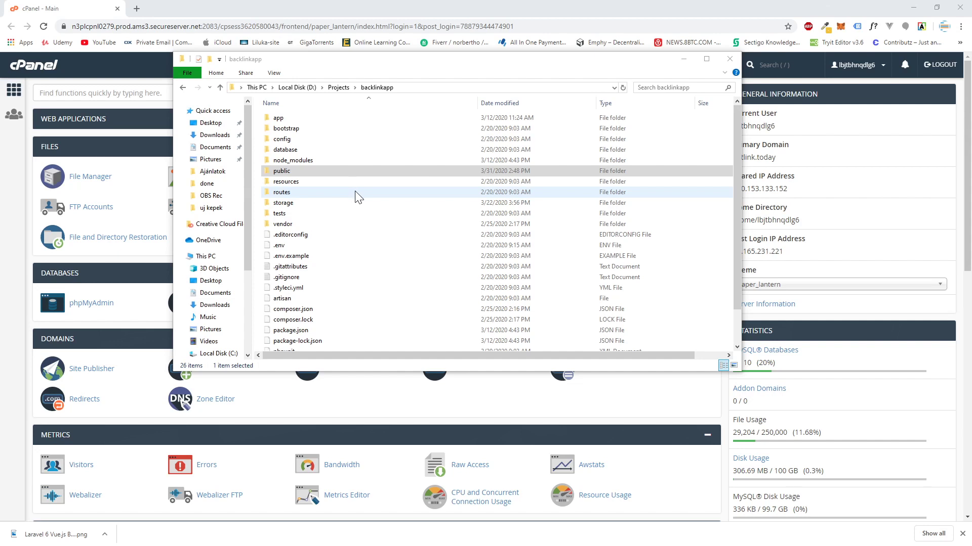
Step: Scroll the backlinkapp file list and enlarge the Explorer window so all 26 items show
scroll(681, 276, down, 2)
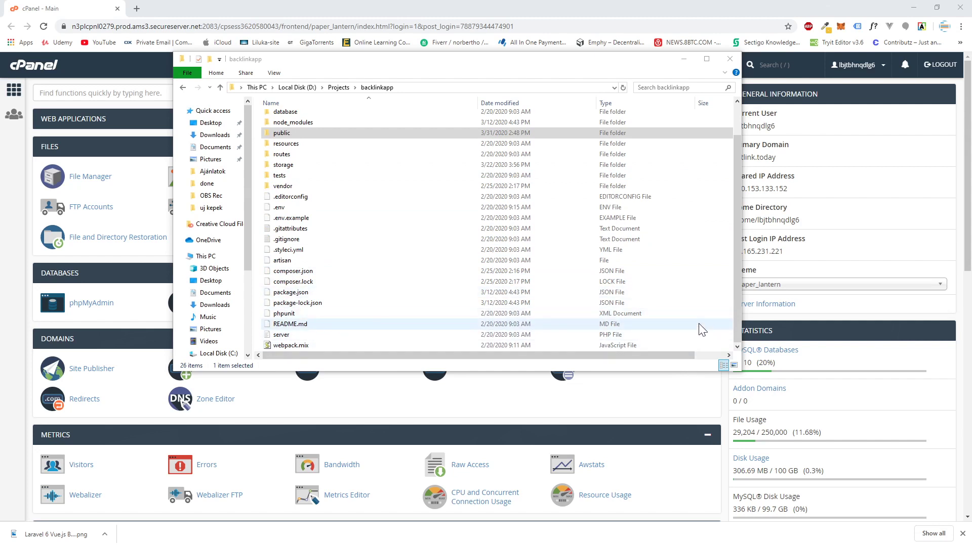
drag(739, 372, 782, 438)
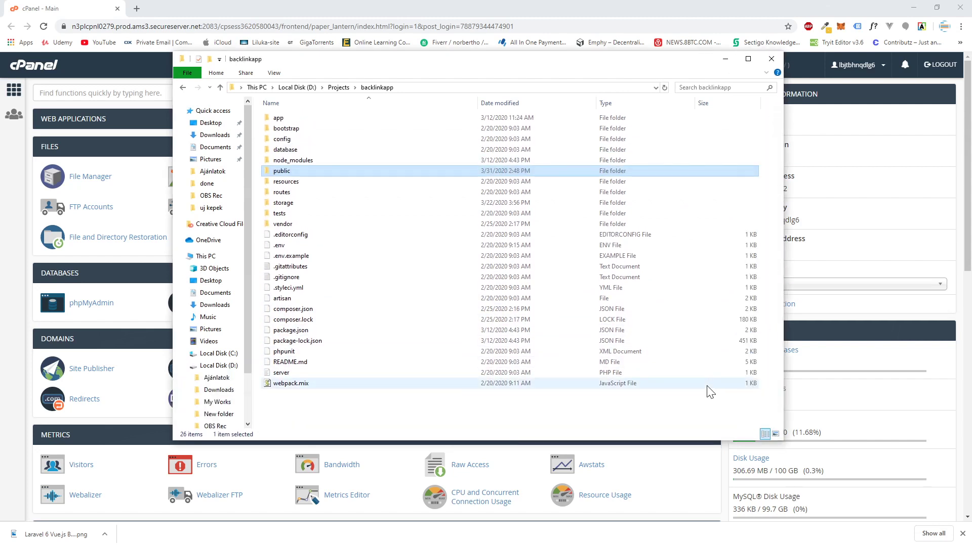
Step: Open an enlarged Git Bash in backlinkapp and start the Laravel server at 127.0.0.1:8000
right_click(634, 408)
click(658, 363)
drag(544, 273, 838, 425)
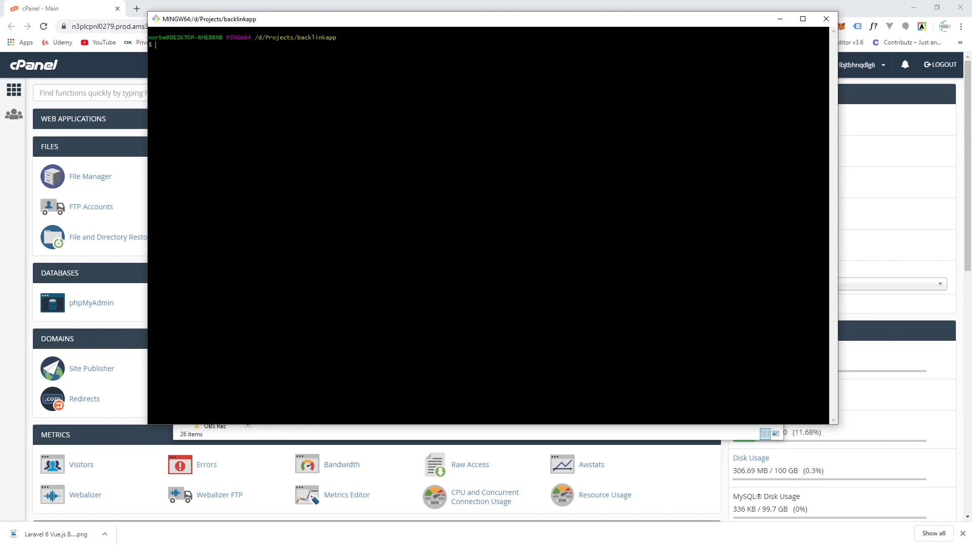
key(ctrl+equal)
key(ctrl+equal)
key(ctrl+equal)
key(ctrl+equal)
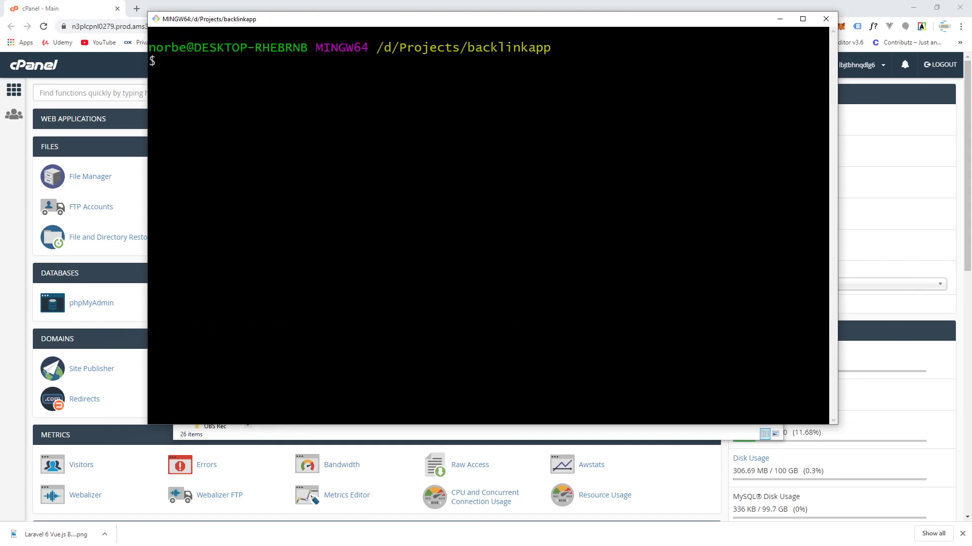
text(php artiasan serv)
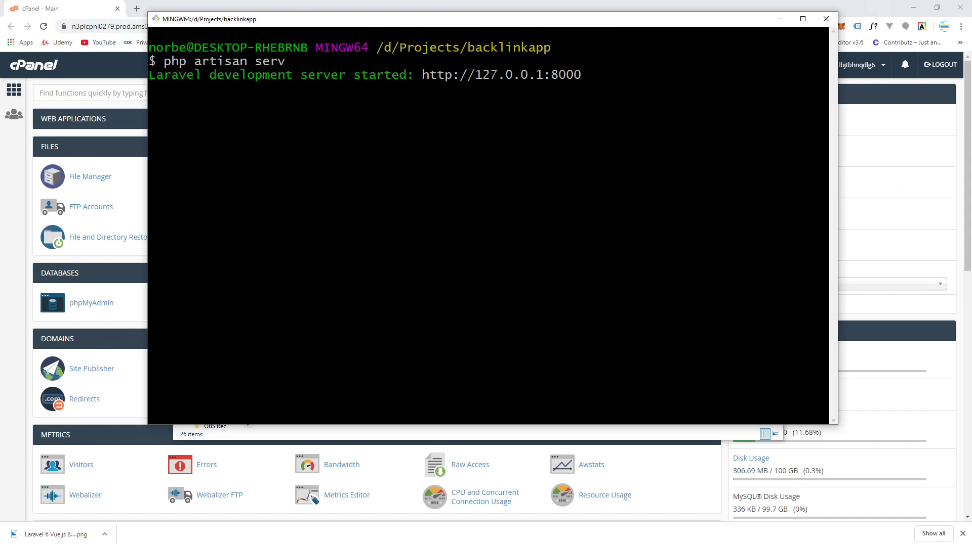
Step: Open a second Git Bash in the project and run npm run watch until assets compile
click(669, 429)
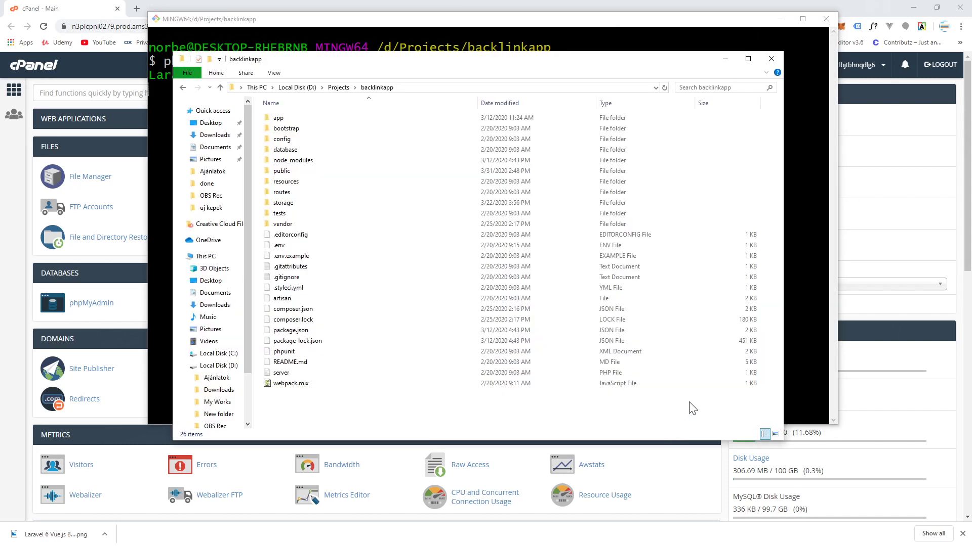
right_click(676, 425)
click(708, 371)
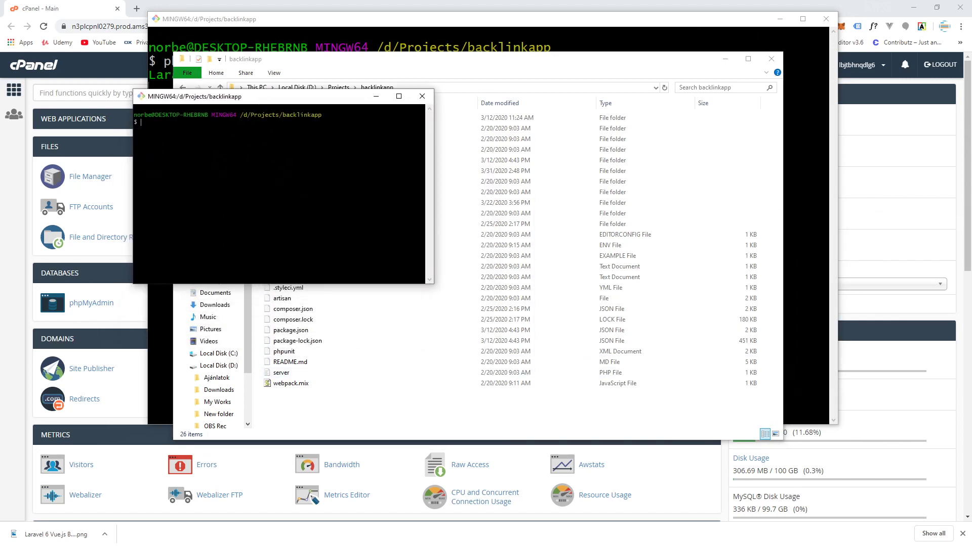
drag(440, 283, 830, 495)
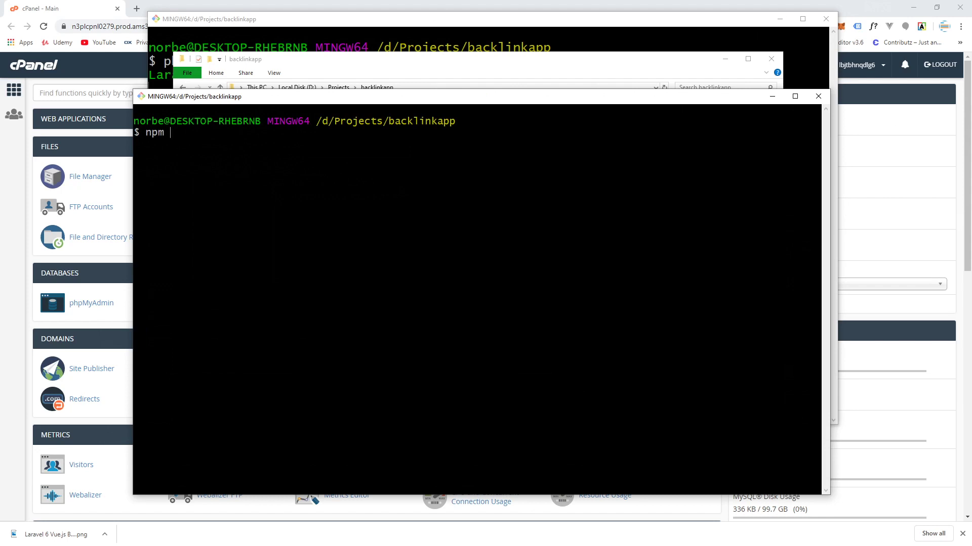
text(npm run watch)
key(Return)
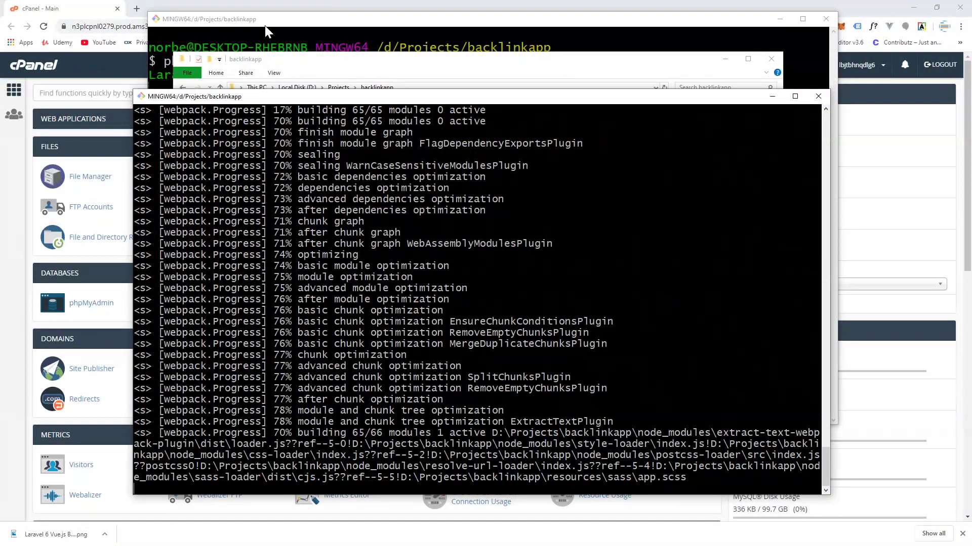
key(alt+Tab)
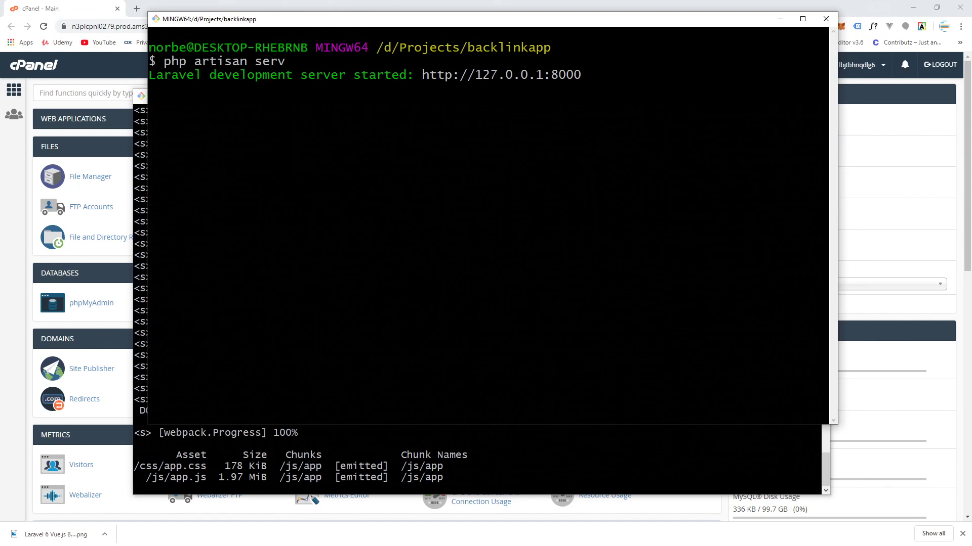
key(alt+Tab)
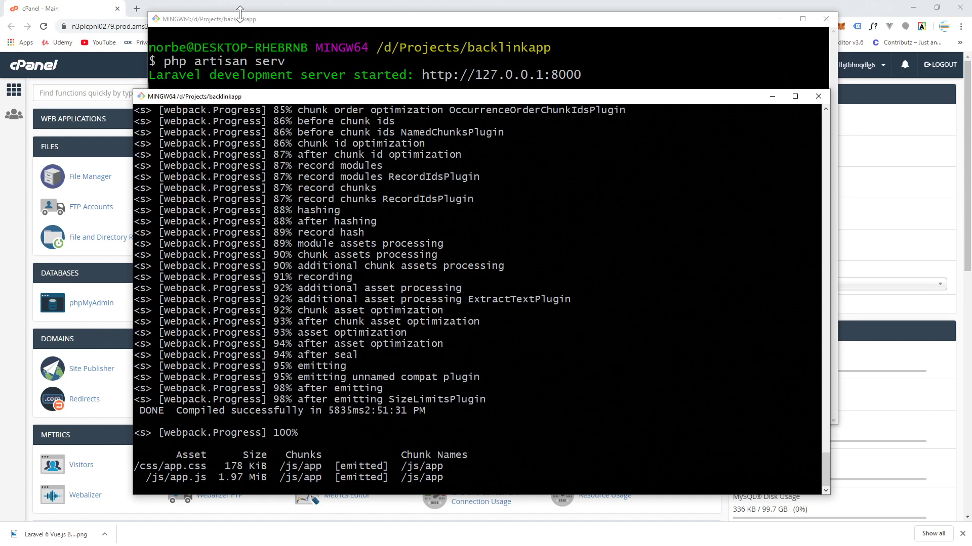
Step: Load 127.0.0.1:8000 in a new Chrome tab and check the homepage down to its footer
click(145, 9)
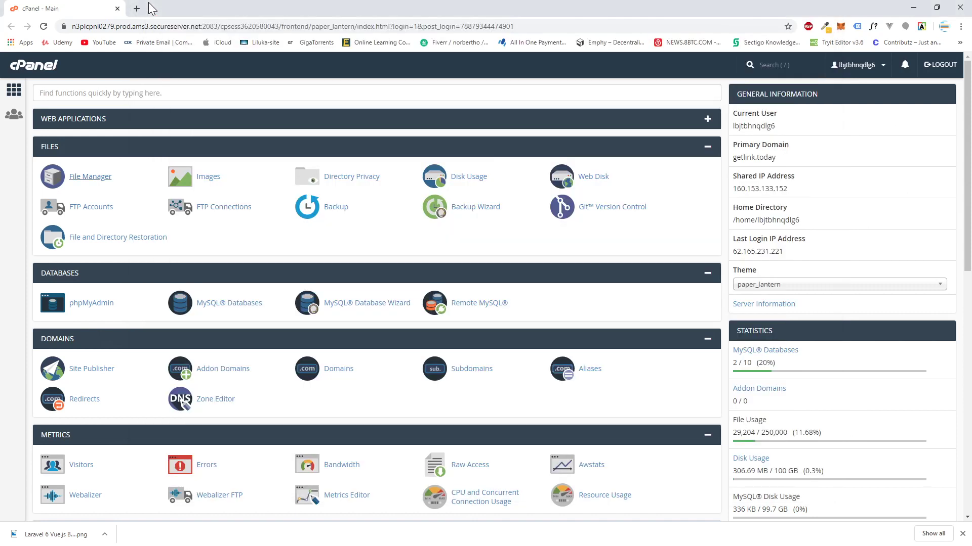
click(137, 9)
text(127.0.0.1:8000)
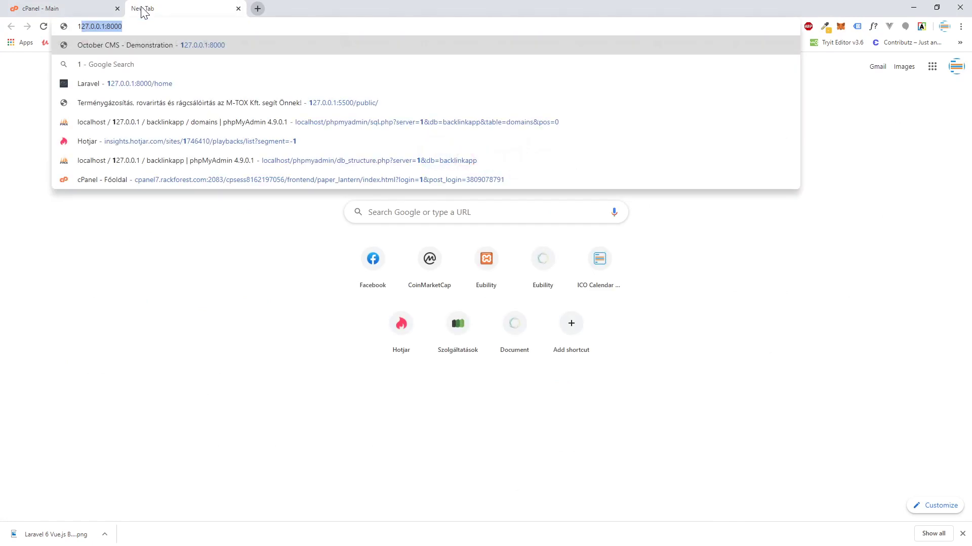
key(Return)
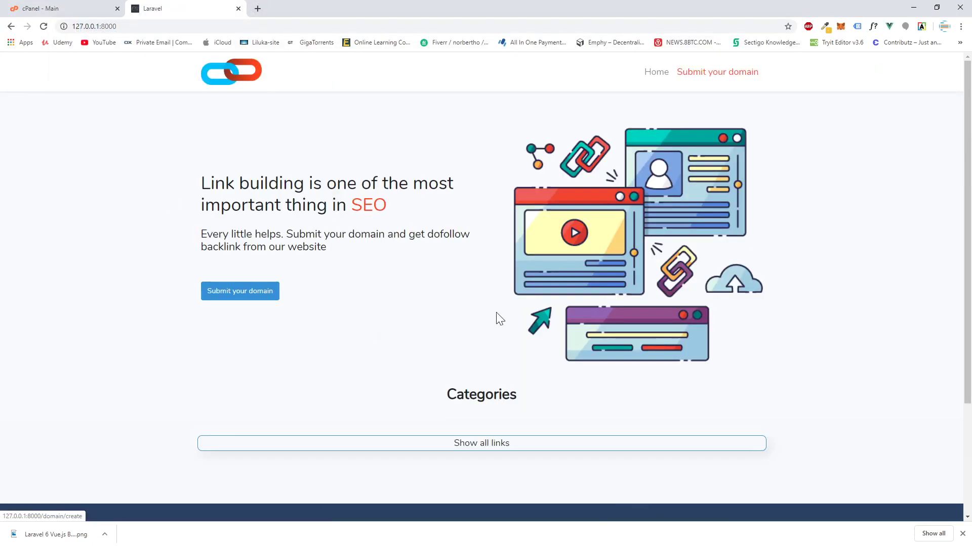
scroll(555, 291, down, 1)
scroll(506, 298, down, 3)
scroll(332, 213, up, 4)
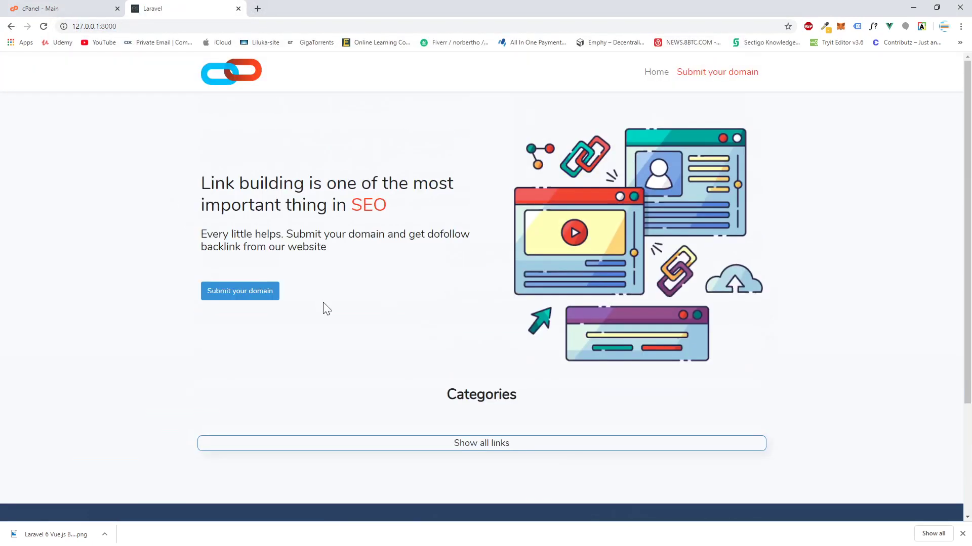
scroll(442, 421, down, 3)
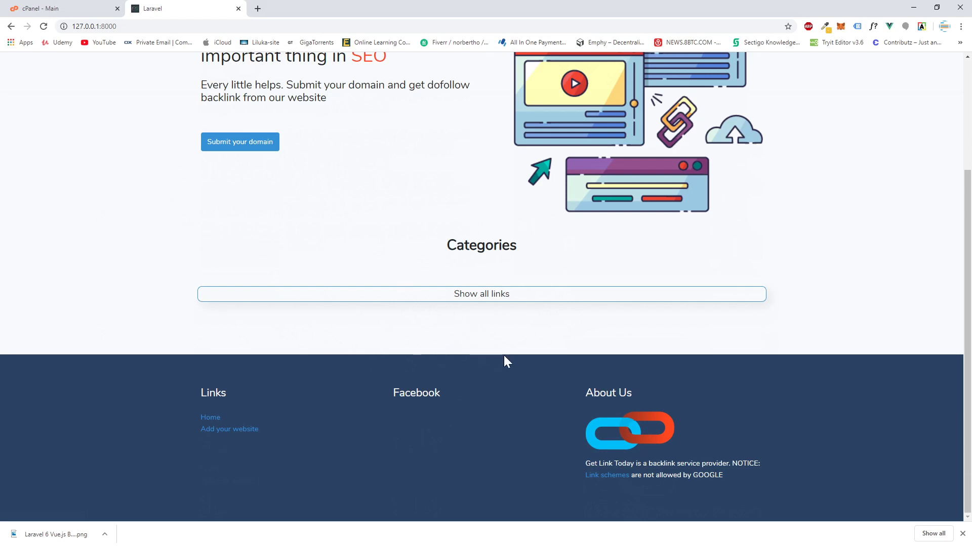
scroll(604, 364, up, 3)
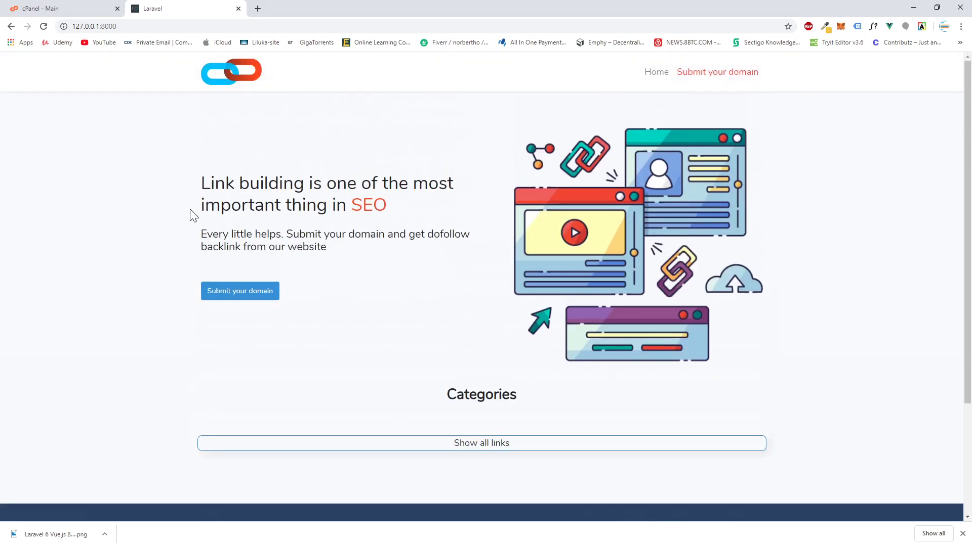
Step: Open local phpMyAdmin in a new tab and select the backlinkapp database
click(257, 9)
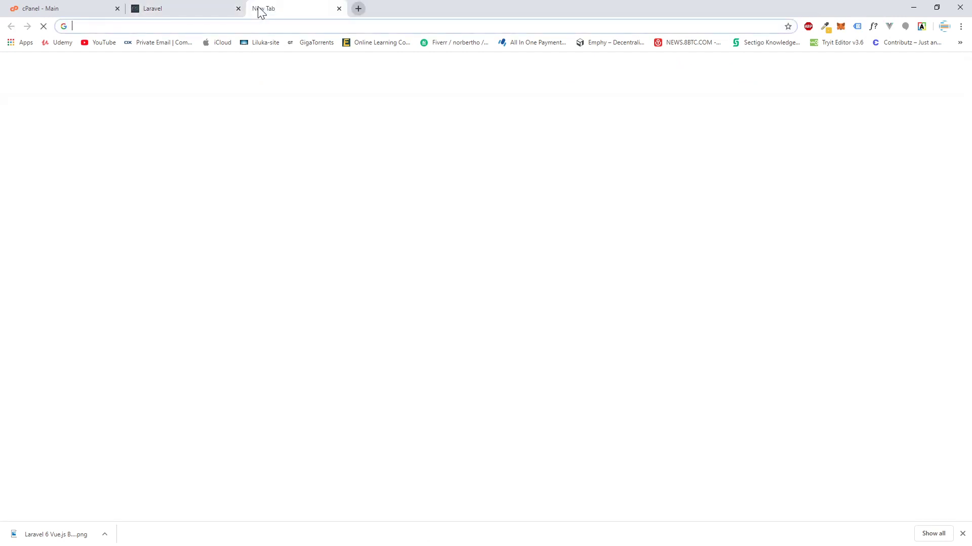
text(l)
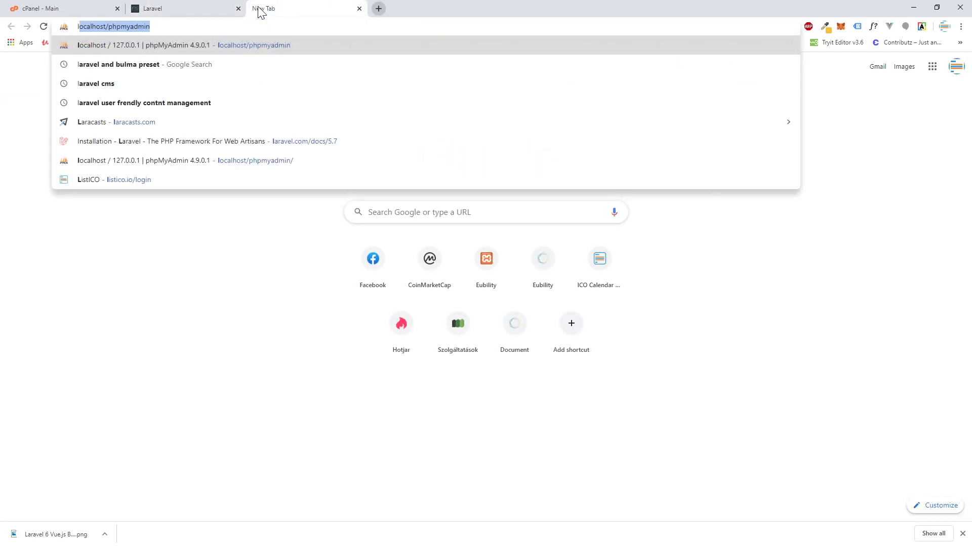
key(Return)
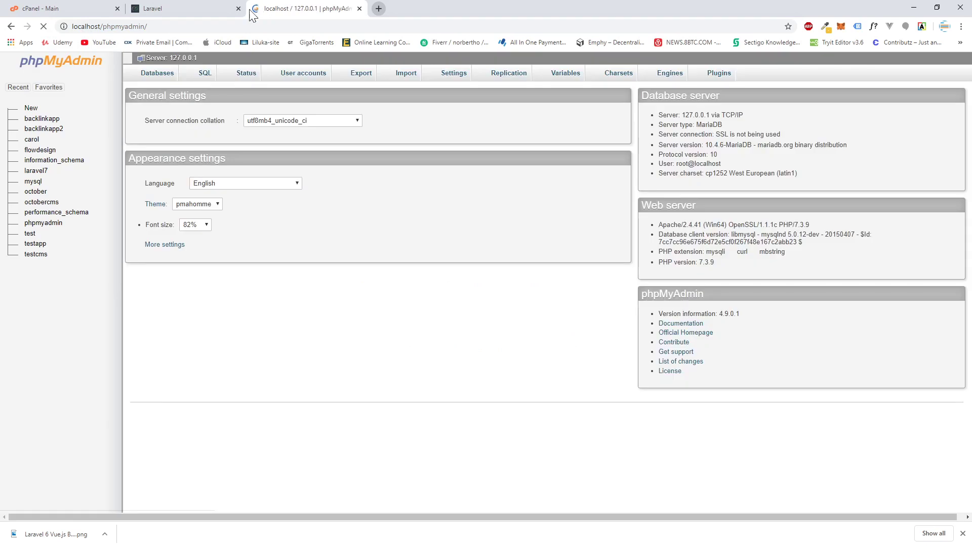
click(32, 121)
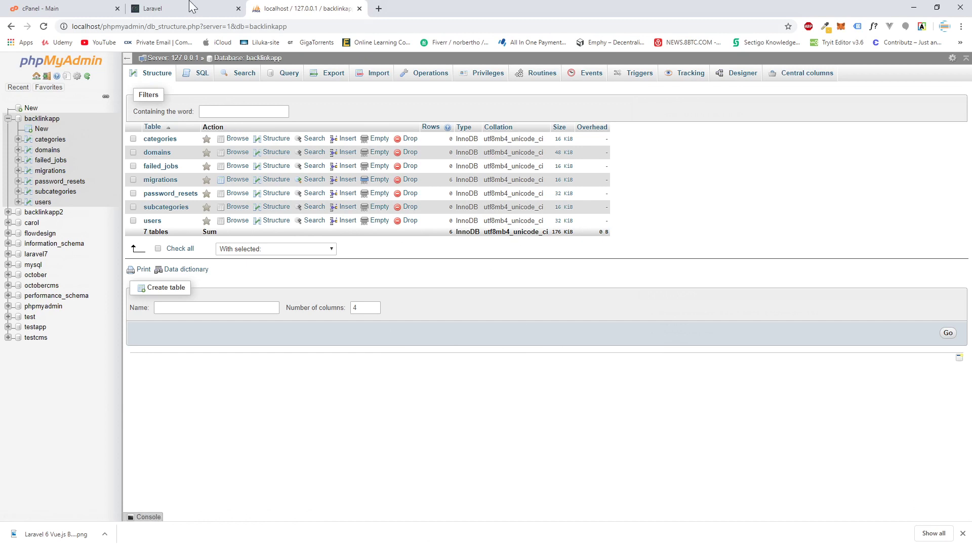
Step: Expand the backlinkapp2 database's tables in the phpMyAdmin sidebar tree
click(159, 10)
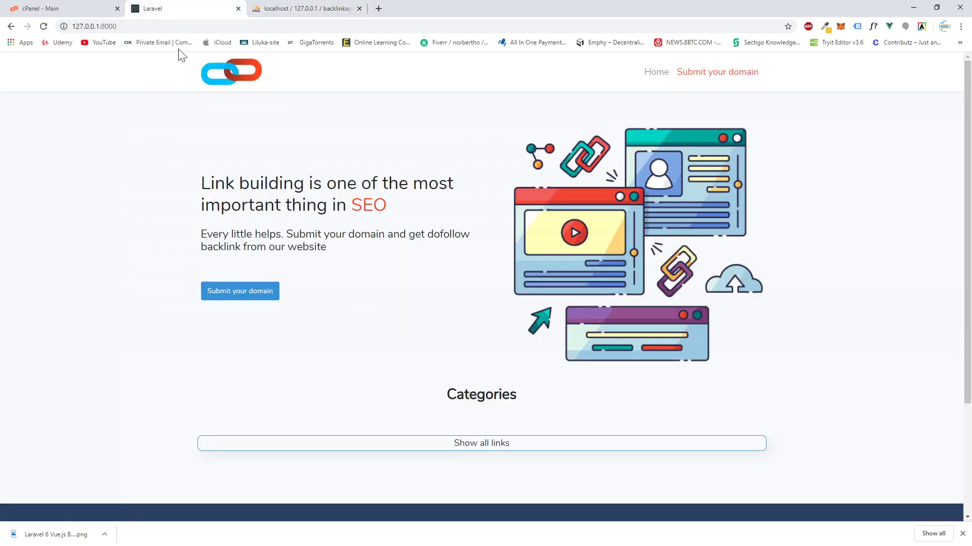
click(296, 11)
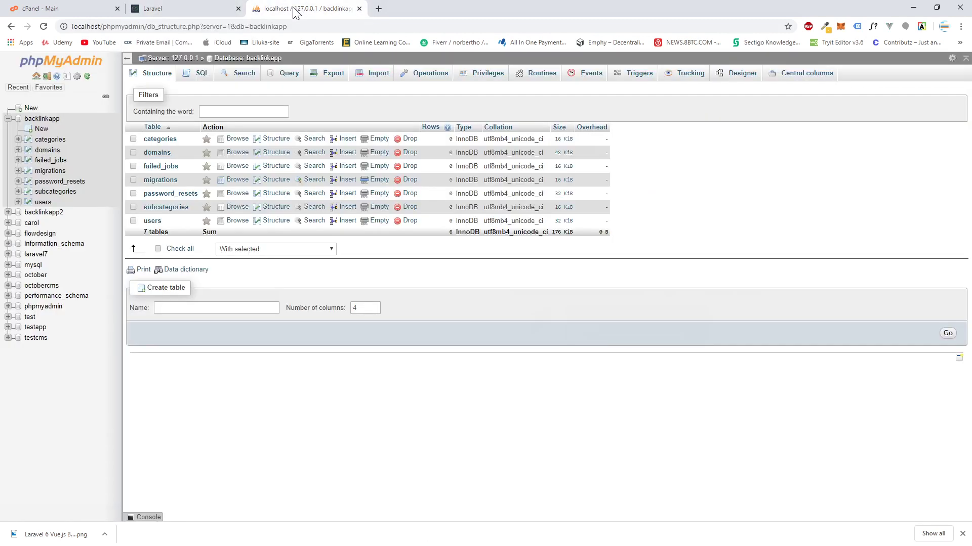
click(215, 12)
click(313, 8)
click(44, 212)
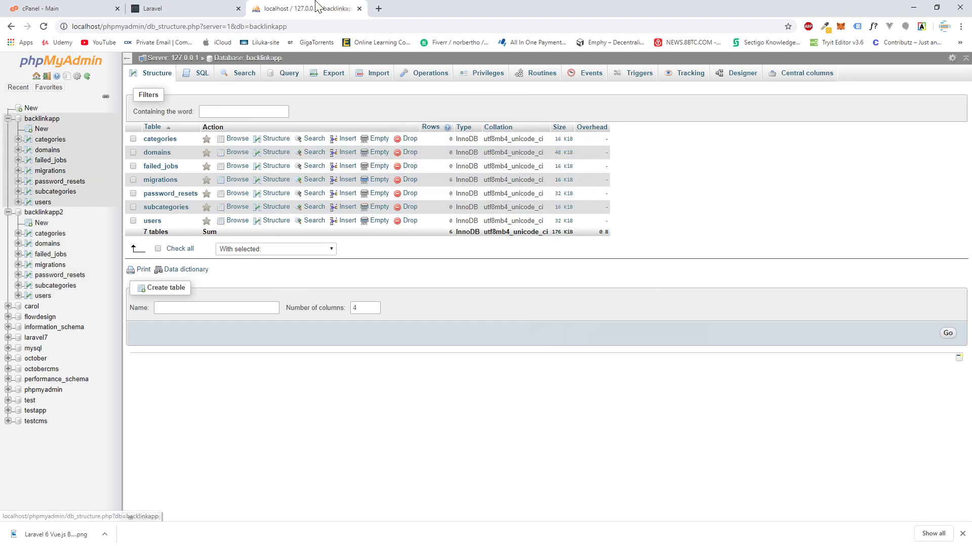
click(191, 7)
click(311, 7)
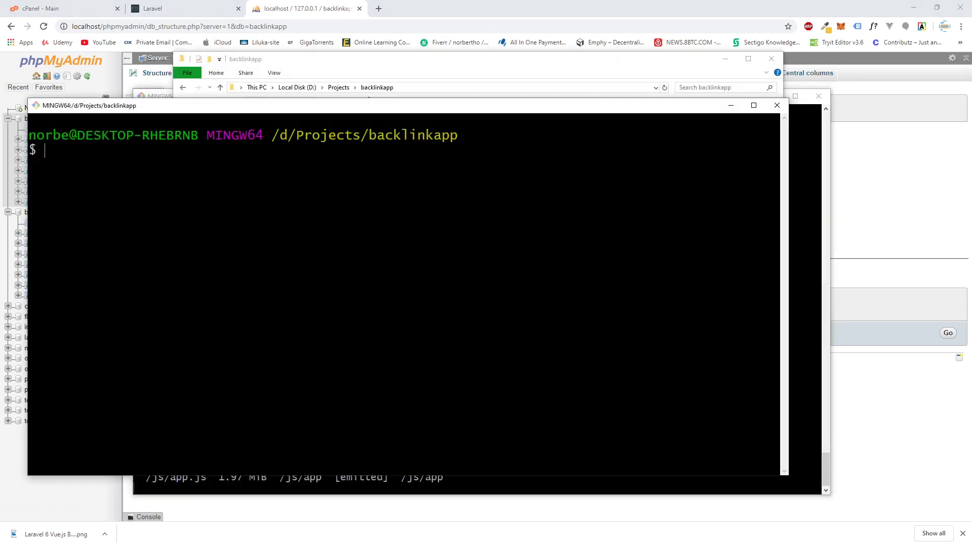
Step: Run php artisan migrate:fresh to rebuild the backlinkapp tables
text(php artisan mi)
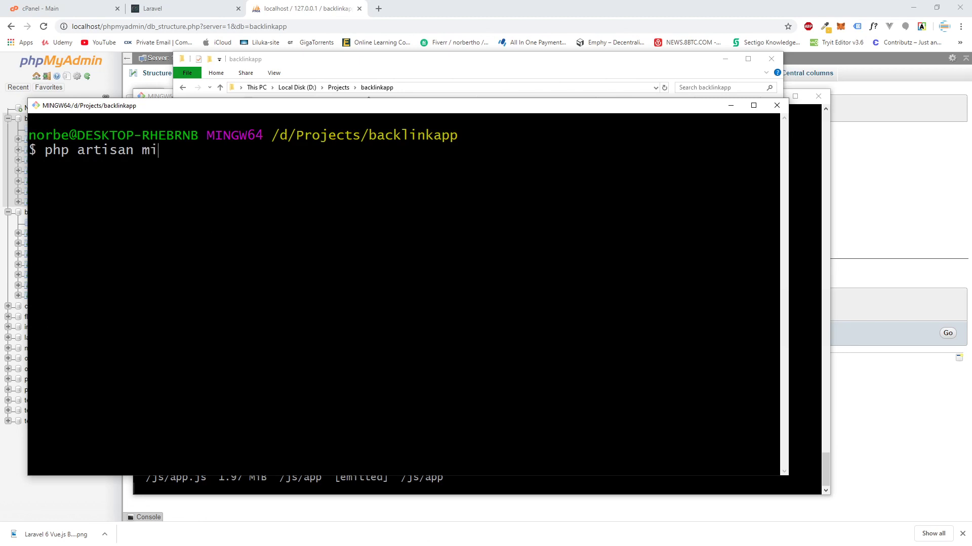
text(grate:fresh)
key(alt+Tab)
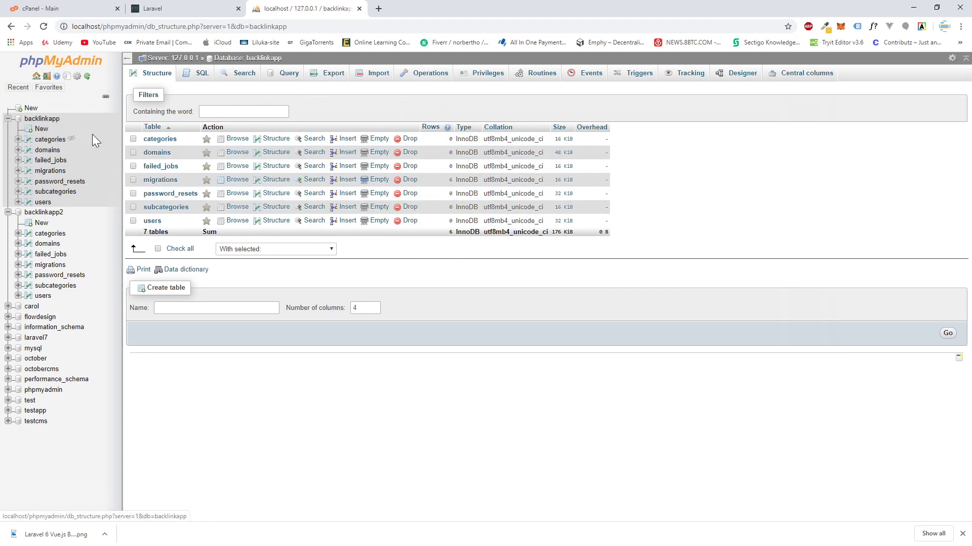
Step: Export backlinkapp to backlinkapp.sql and close the phpMyAdmin tab
click(327, 76)
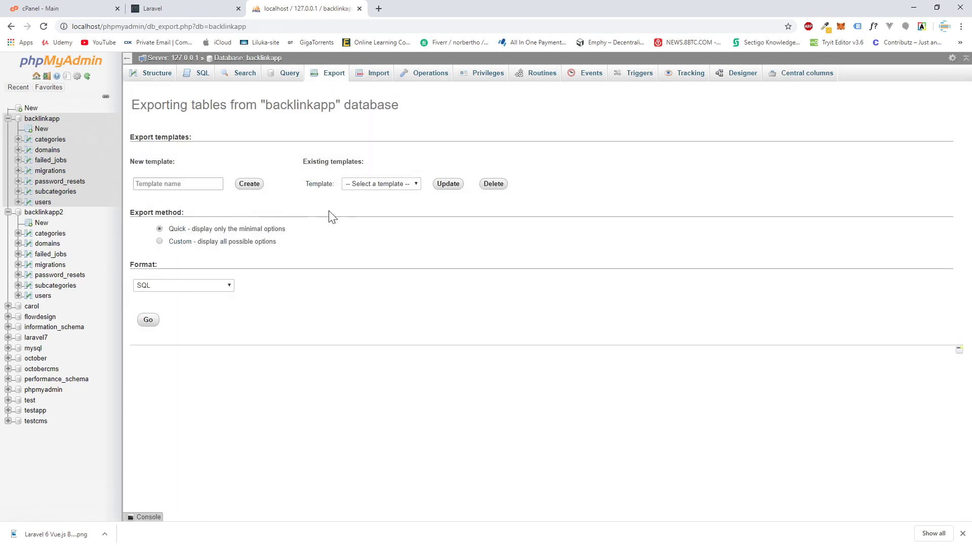
click(147, 323)
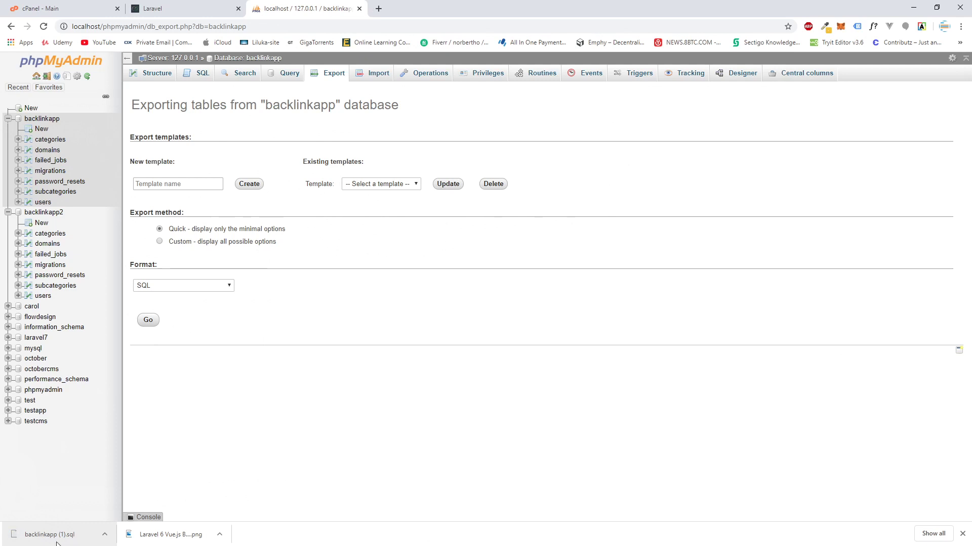
click(18, 87)
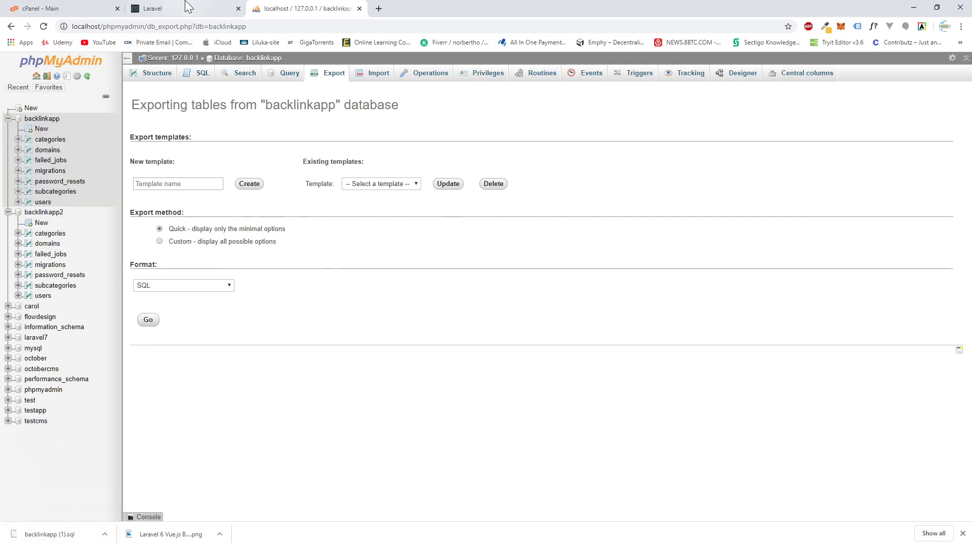
click(359, 9)
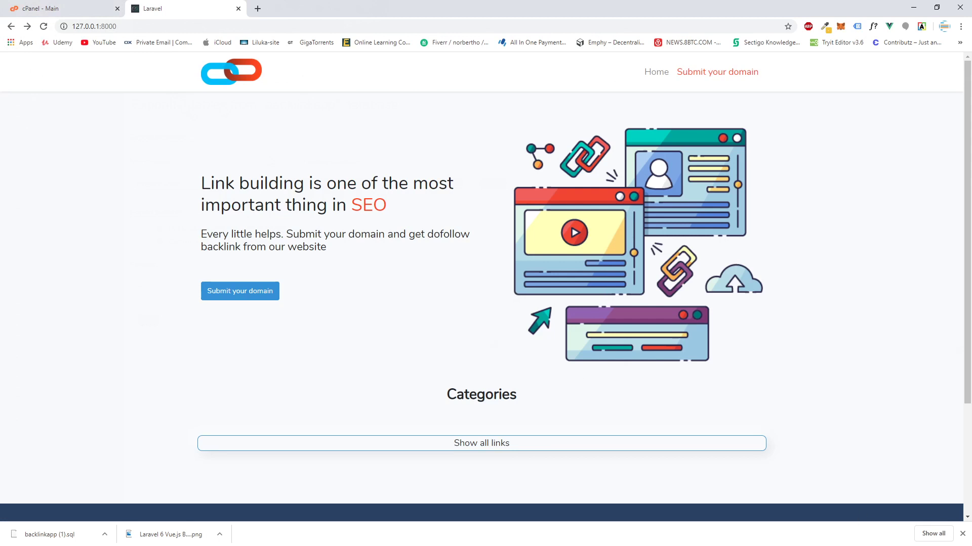
Step: Highlight the development build sizes: app.css 178 KiB and app.js 1.97 MiB
key(alt+Tab)
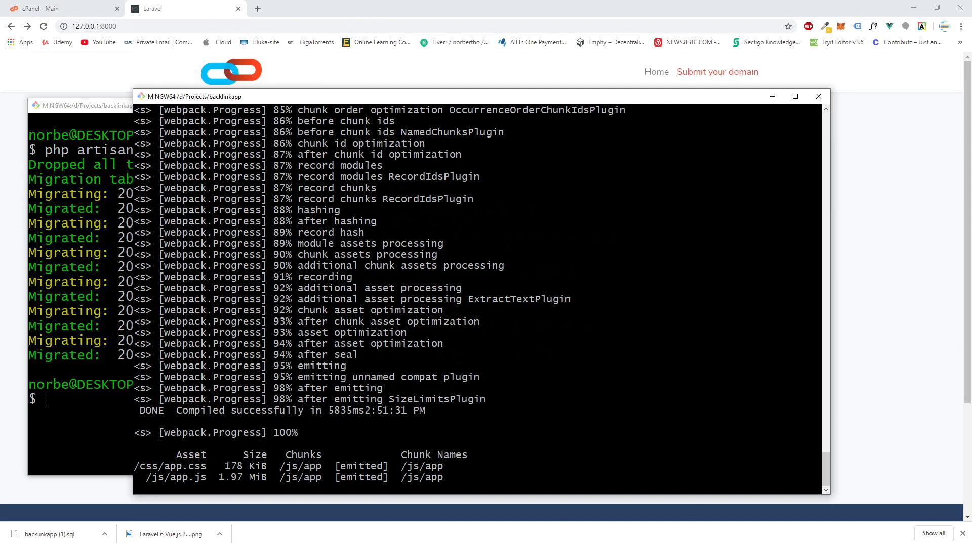
drag(279, 466, 480, 466)
key(ctrl+c)
drag(170, 478, 237, 477)
drag(158, 466, 243, 477)
drag(218, 466, 243, 466)
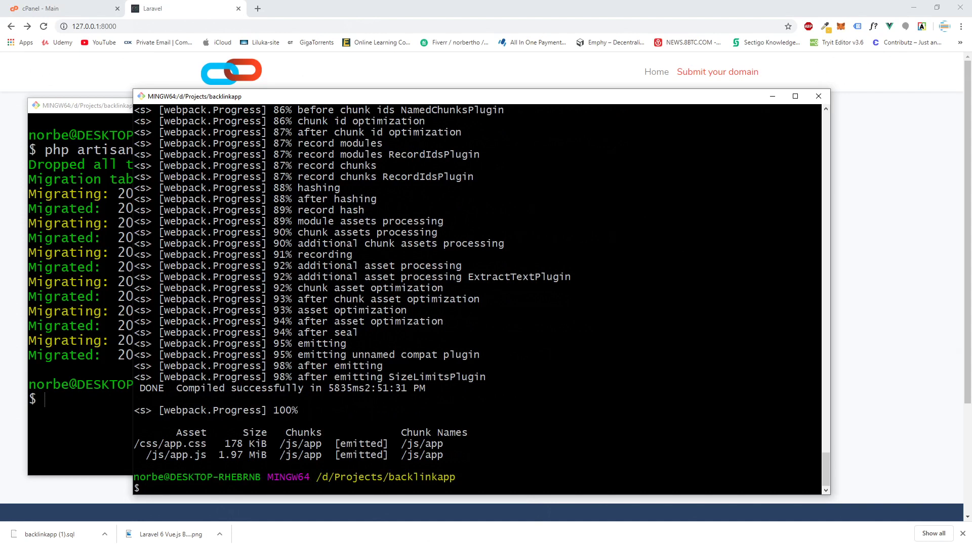
Step: Run the production build with npm run prod
text(np)
key(BackSpace)
text(pm run prod)
key(Return)
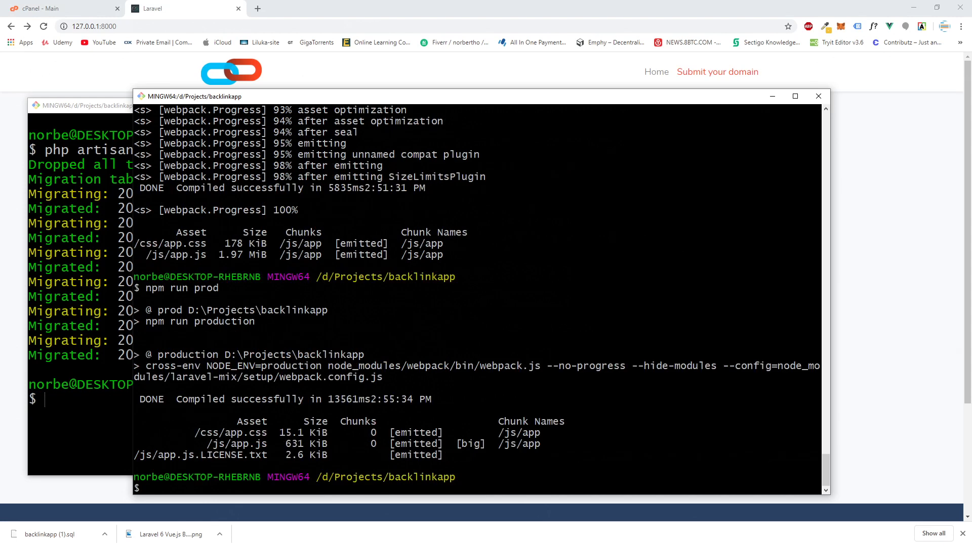
Step: Compare asset sizes: app.css 178 KiB to 15.1 KiB, app.js 1.97 MiB to 631 KiB
drag(219, 244, 248, 243)
drag(225, 433, 304, 432)
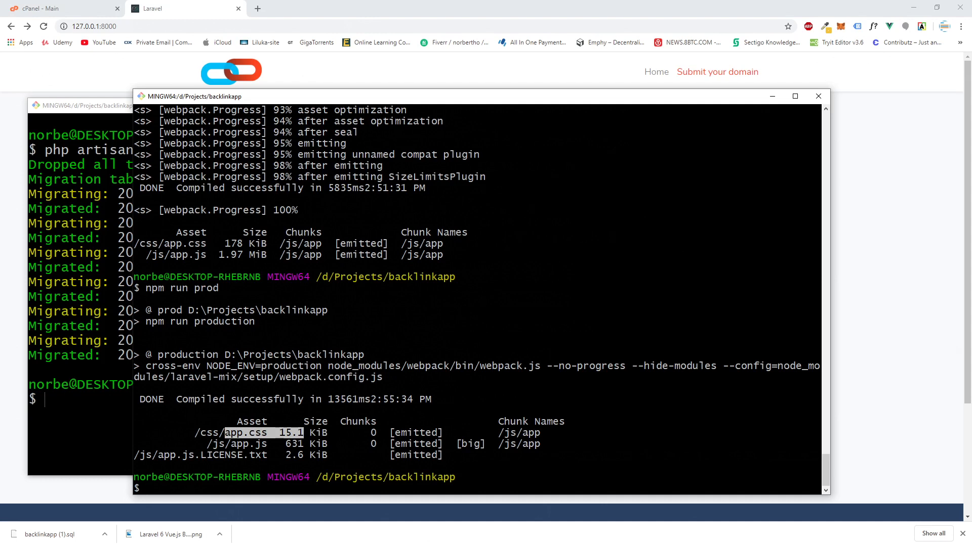
drag(218, 255, 249, 254)
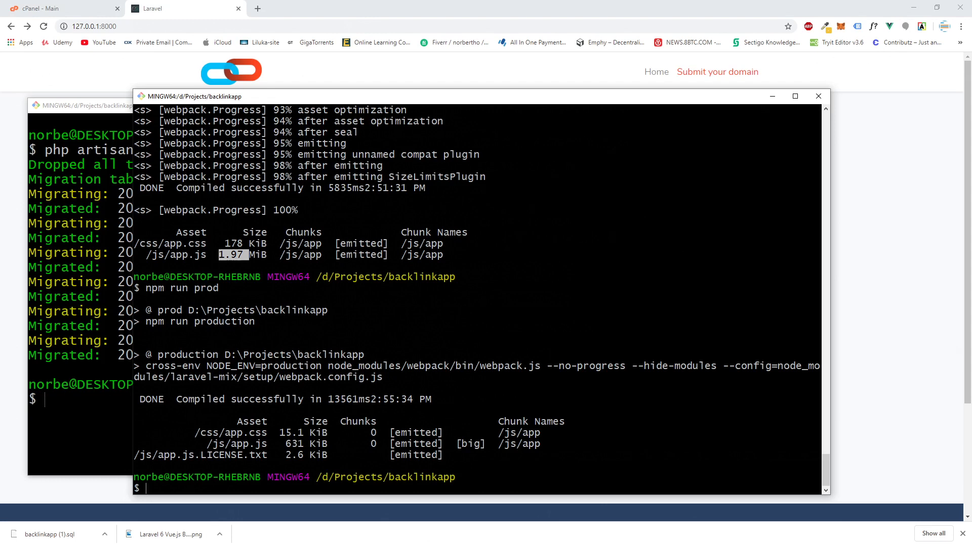
drag(286, 444, 310, 444)
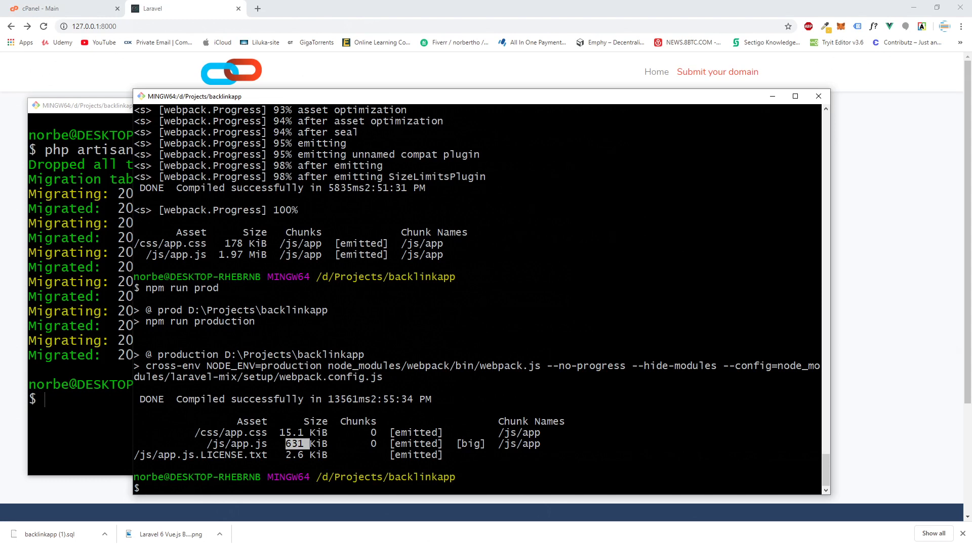
drag(146, 322, 283, 322)
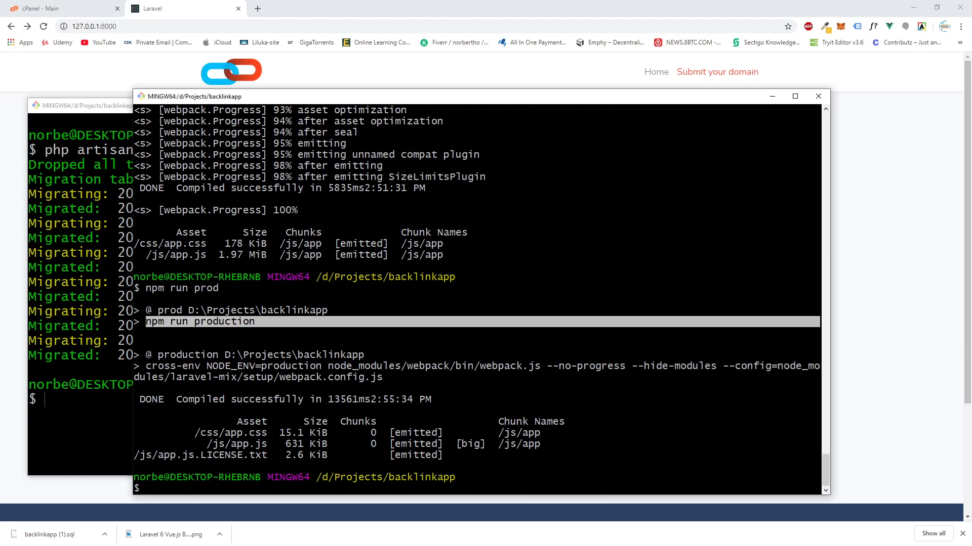
drag(145, 289, 223, 288)
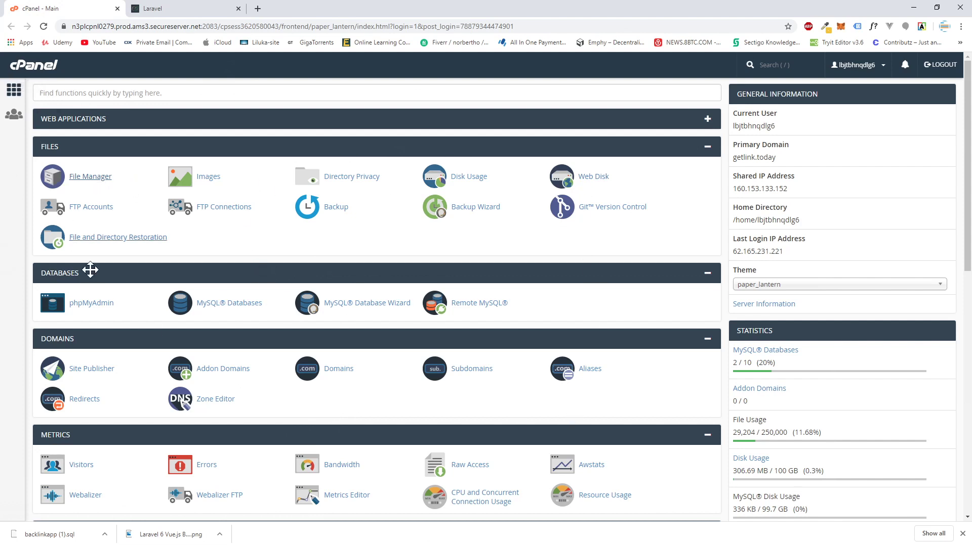
Step: Dismiss the downloads list, then open and close the hosting account's phpMyAdmin
click(962, 534)
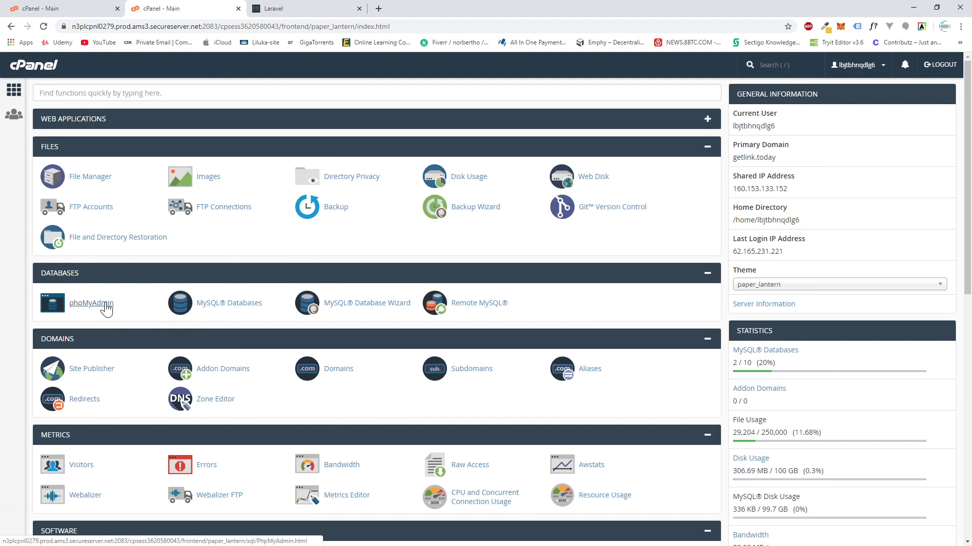
click(78, 307)
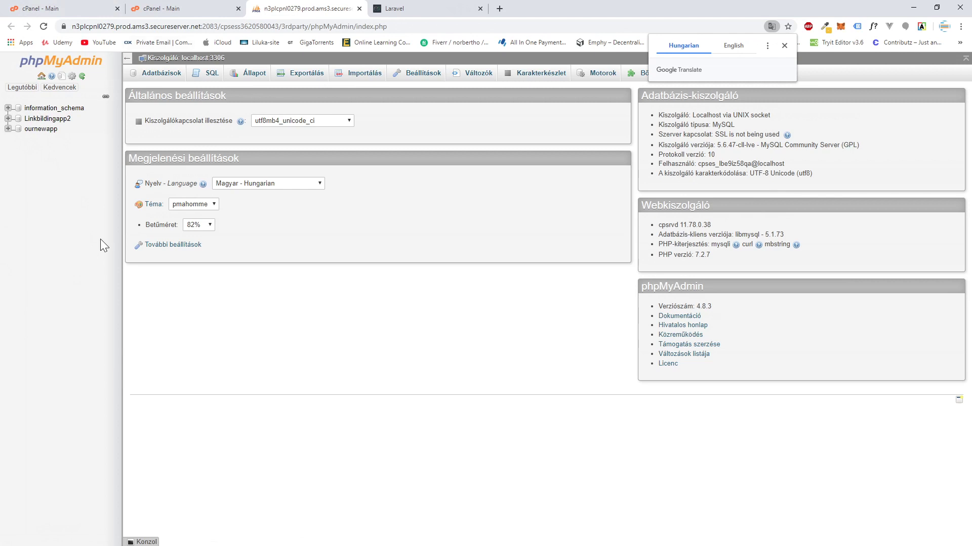
click(359, 9)
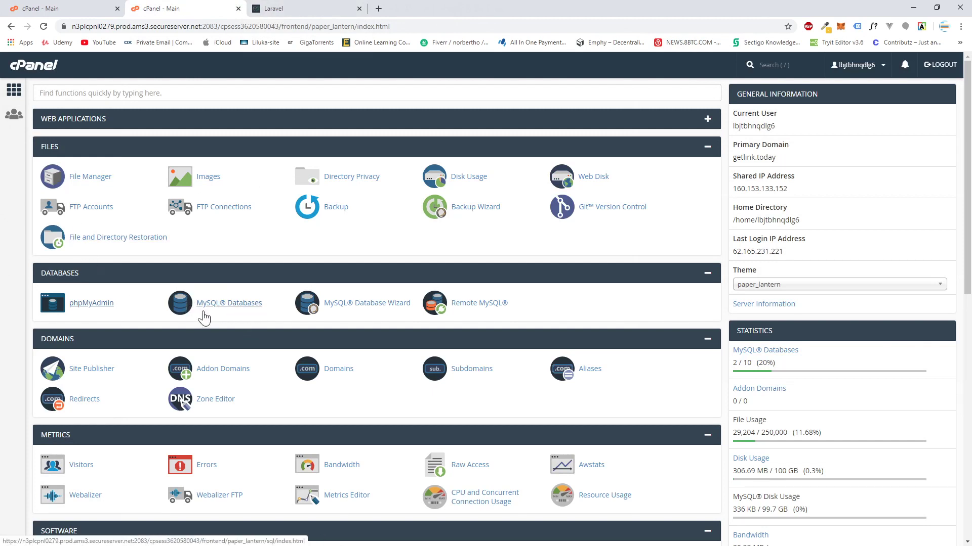
Step: Open MySQL Databases and review the Linkbildingapp2 and ournewapp databases with their users
click(233, 306)
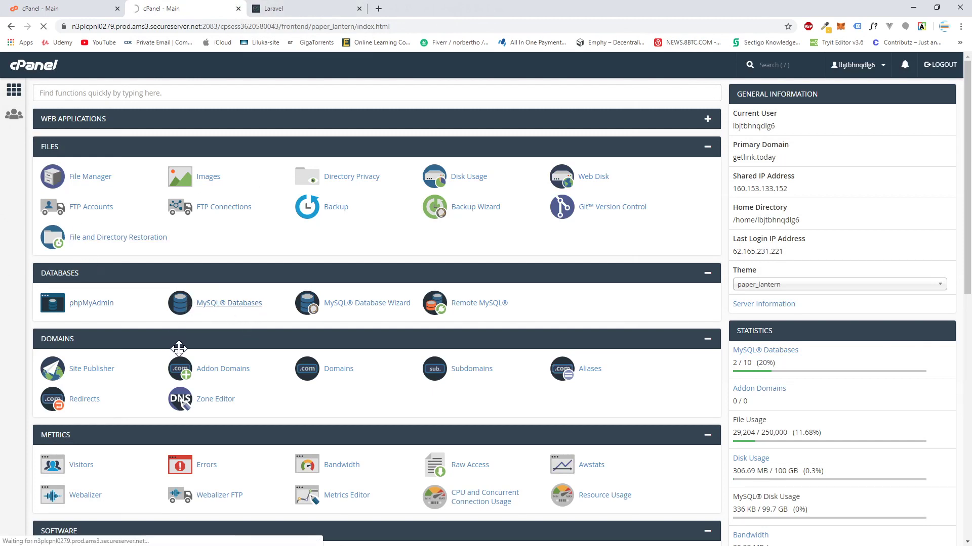
scroll(273, 343, down, 8)
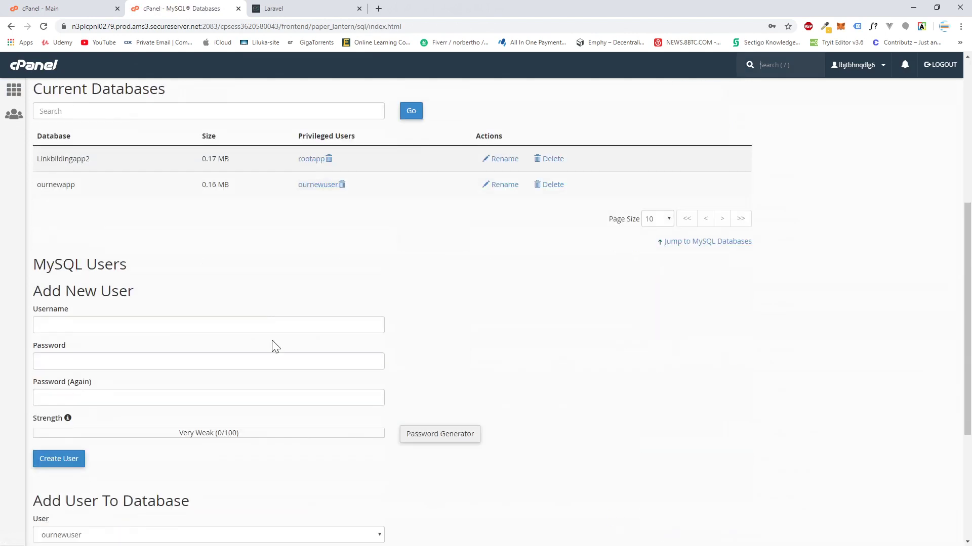
scroll(274, 343, up, 8)
scroll(137, 251, down, 1)
scroll(271, 369, down, 2)
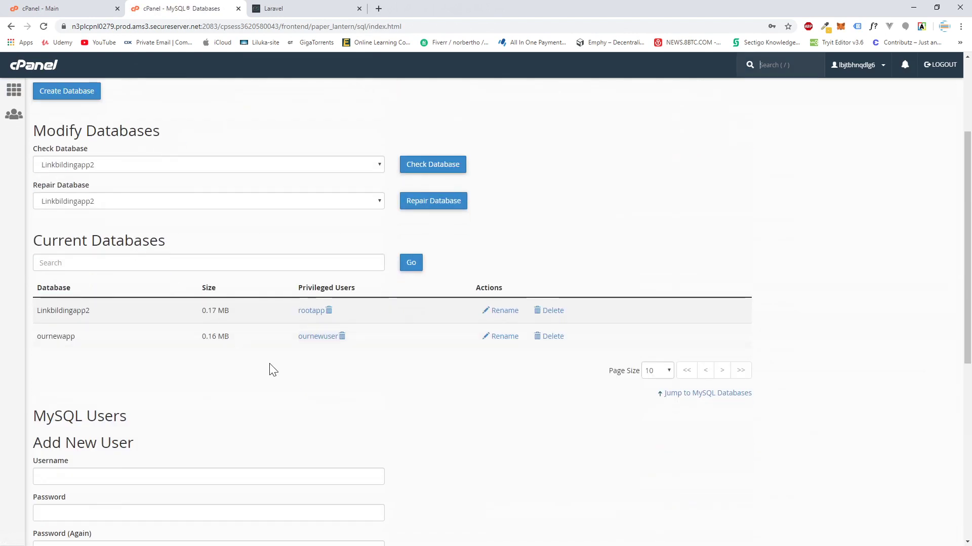
scroll(120, 326, down, 4)
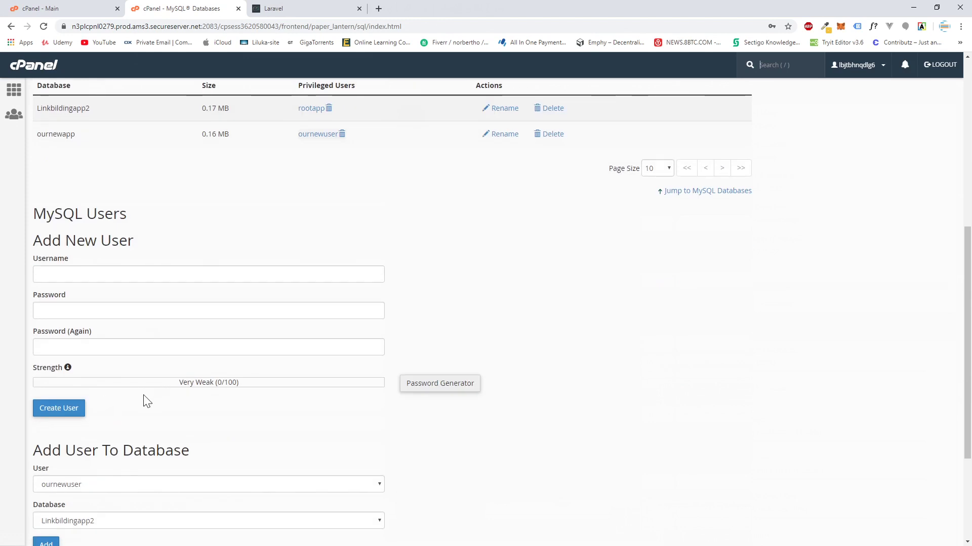
scroll(145, 400, down, 5)
scroll(145, 400, up, 10)
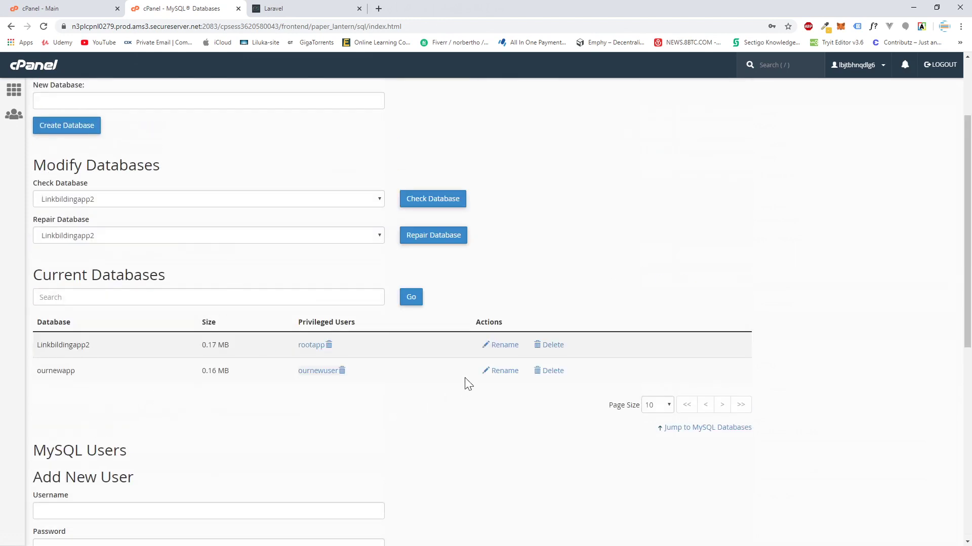
scroll(303, 421, down, 8)
scroll(298, 424, up, 10)
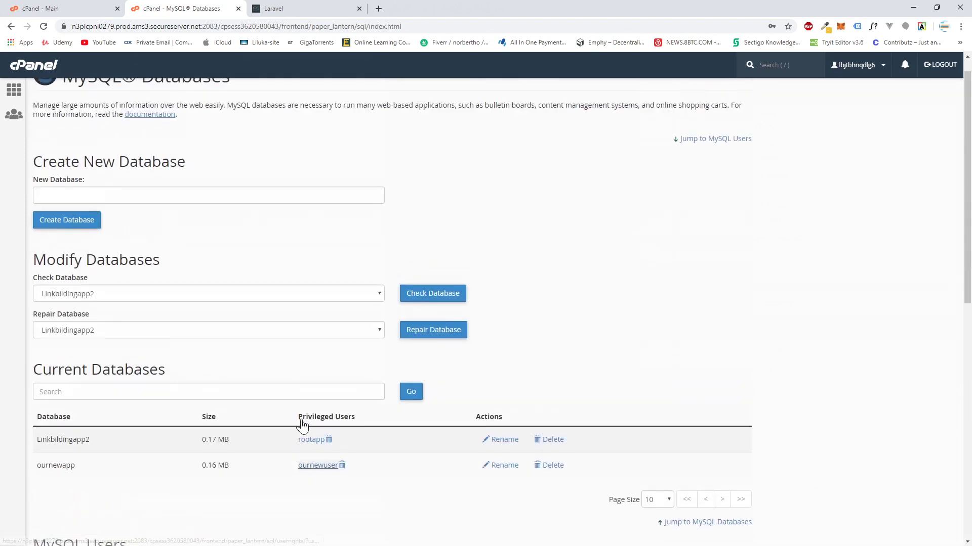
Step: Add the D:/Projects/backlinkapp folder to the VS Code workspace and open its .env file
key(alt+Tab)
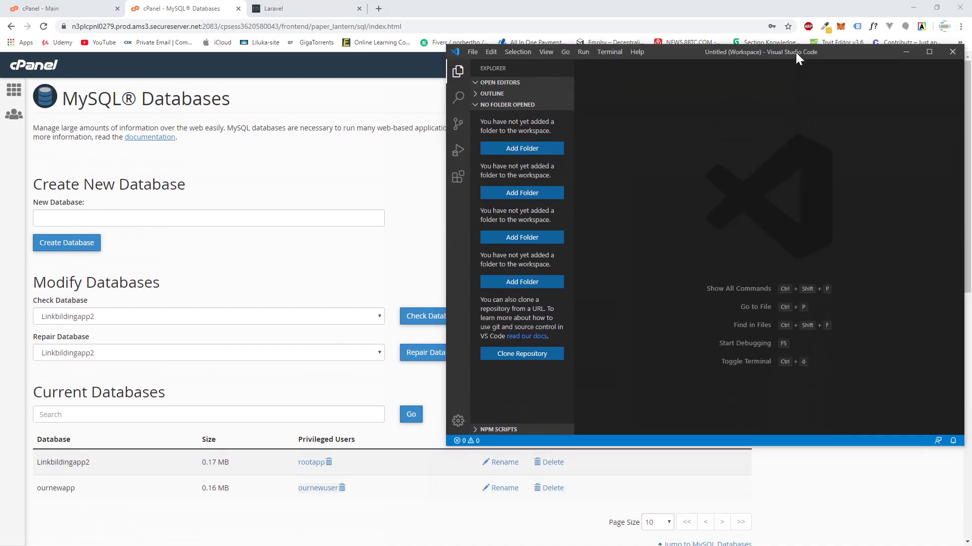
click(528, 194)
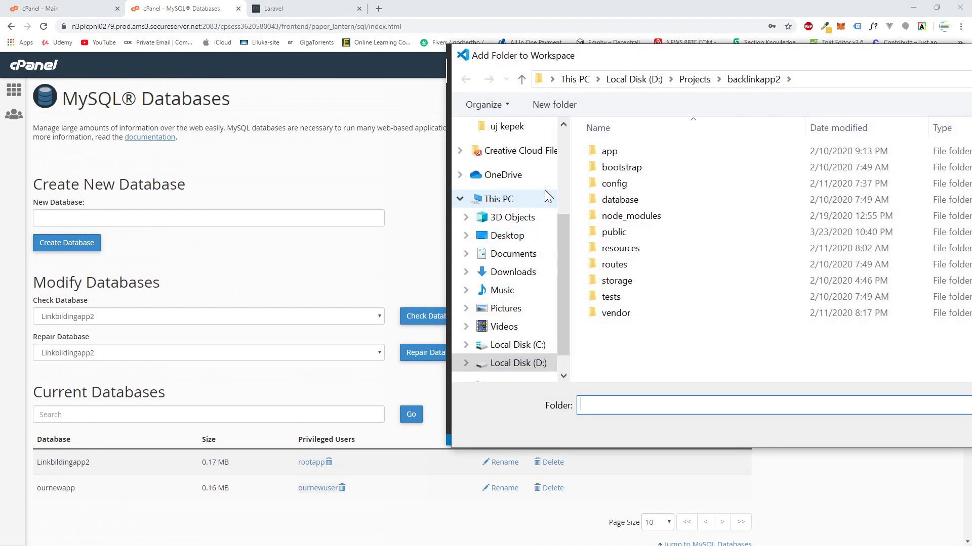
drag(865, 60, 669, 60)
click(491, 79)
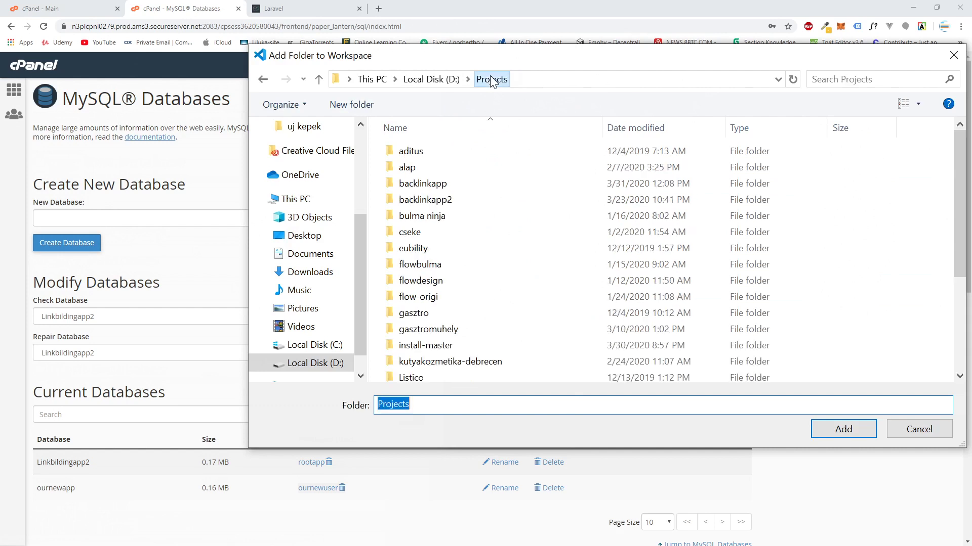
click(442, 184)
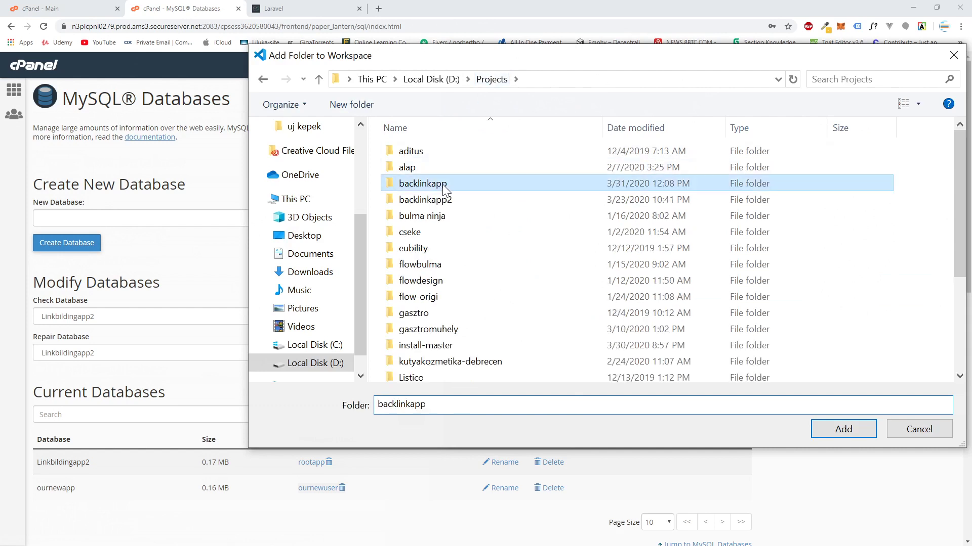
click(843, 433)
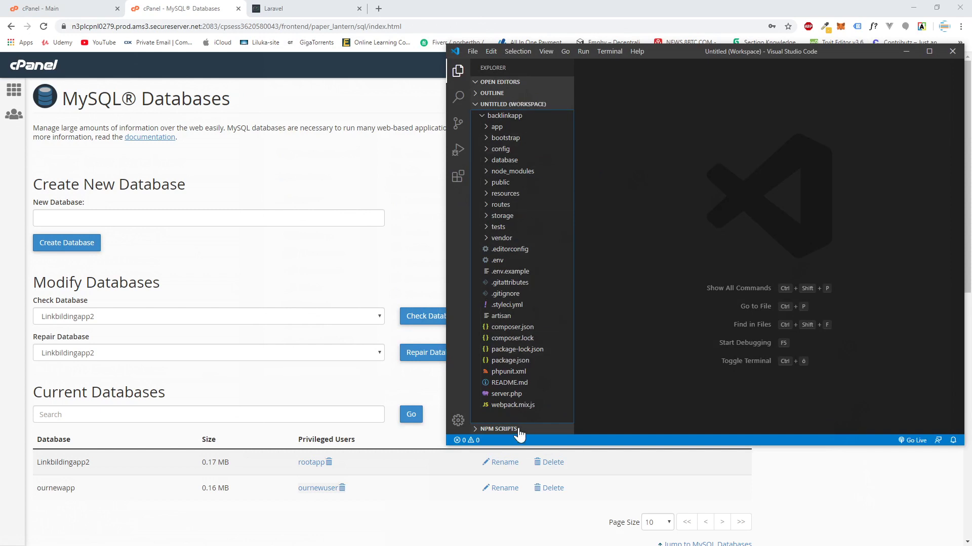
click(501, 261)
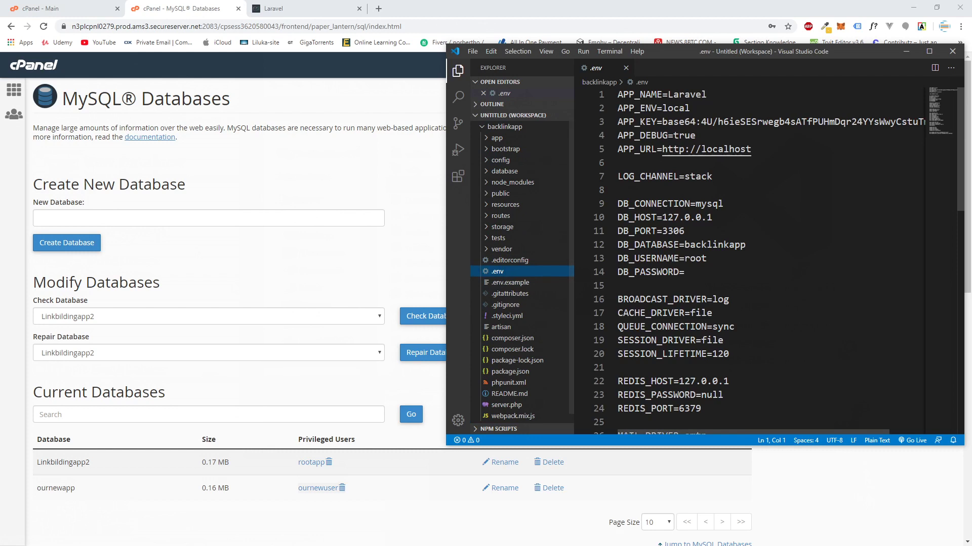
Step: Select backlinkapp on the .env DB_DATABASE line and return to cPanel's New Database field
drag(618, 244, 684, 244)
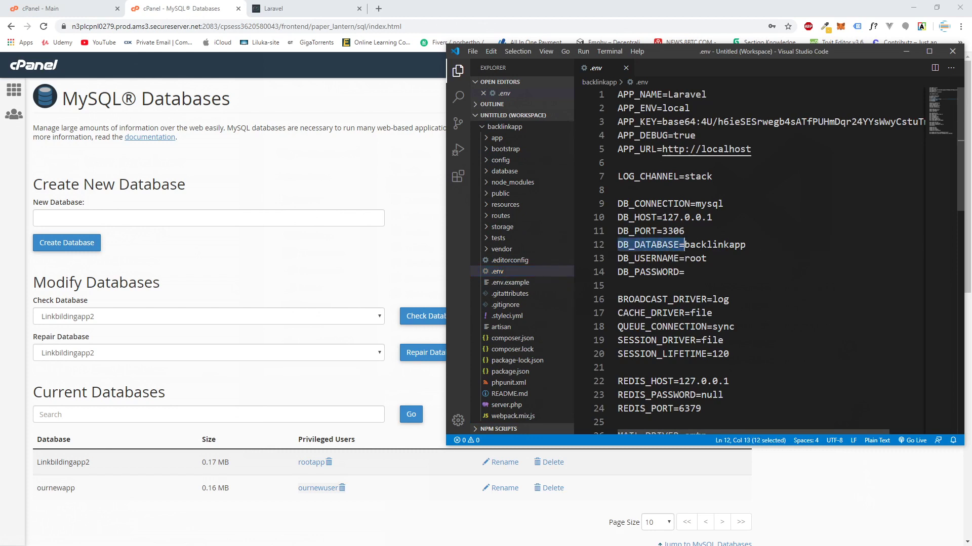
drag(629, 258, 668, 271)
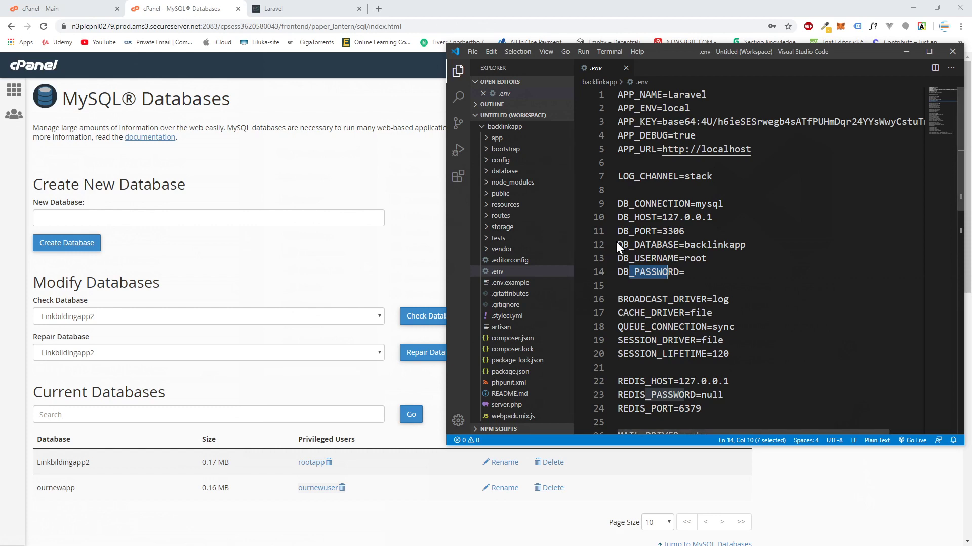
drag(623, 245, 746, 245)
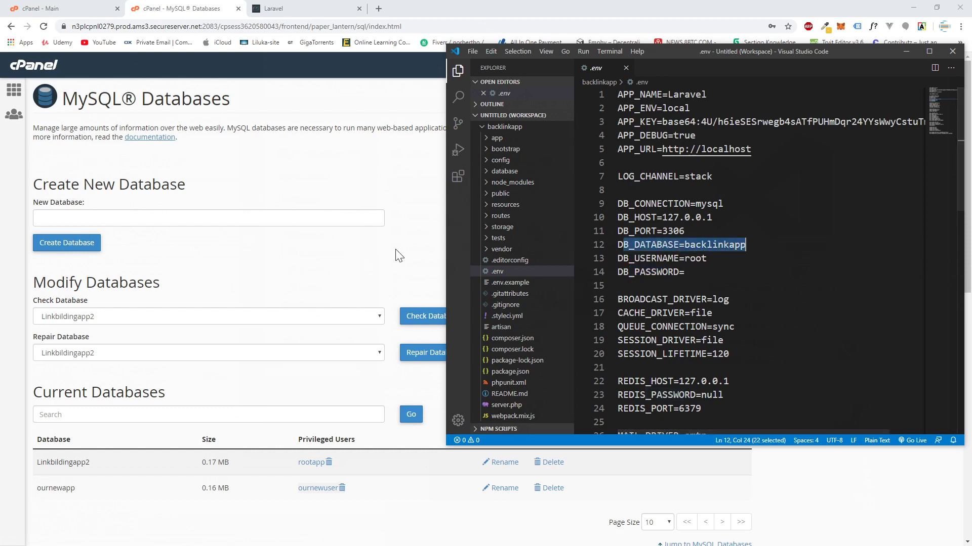
click(735, 245)
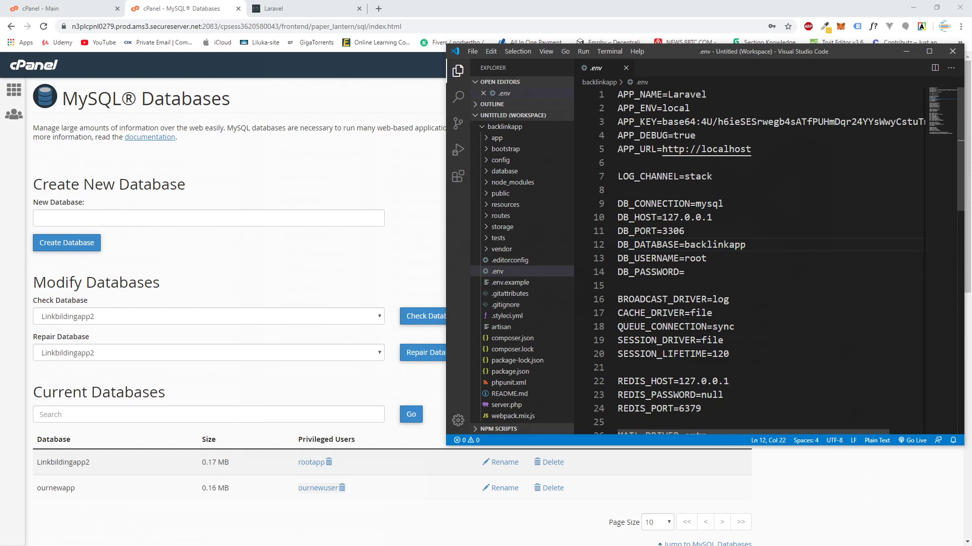
double_click(734, 245)
key(ctrl+c)
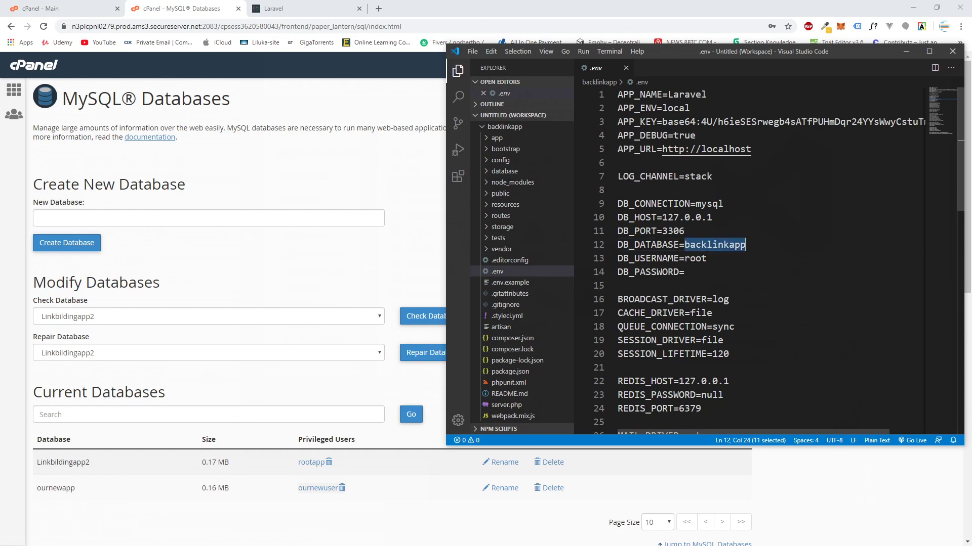
click(168, 218)
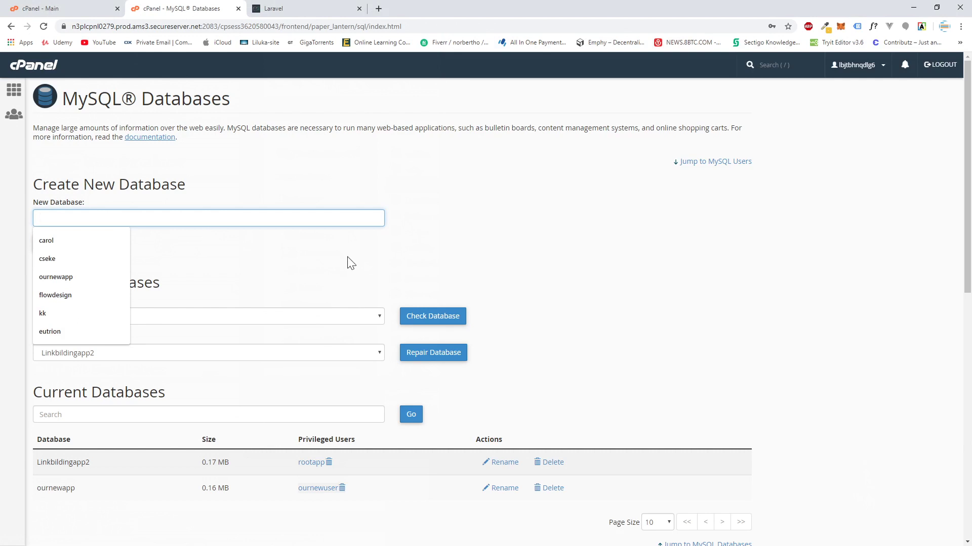
Step: Create the backlinkapp MySQL database and go back to the MySQL Databases list
key(ctrl+v)
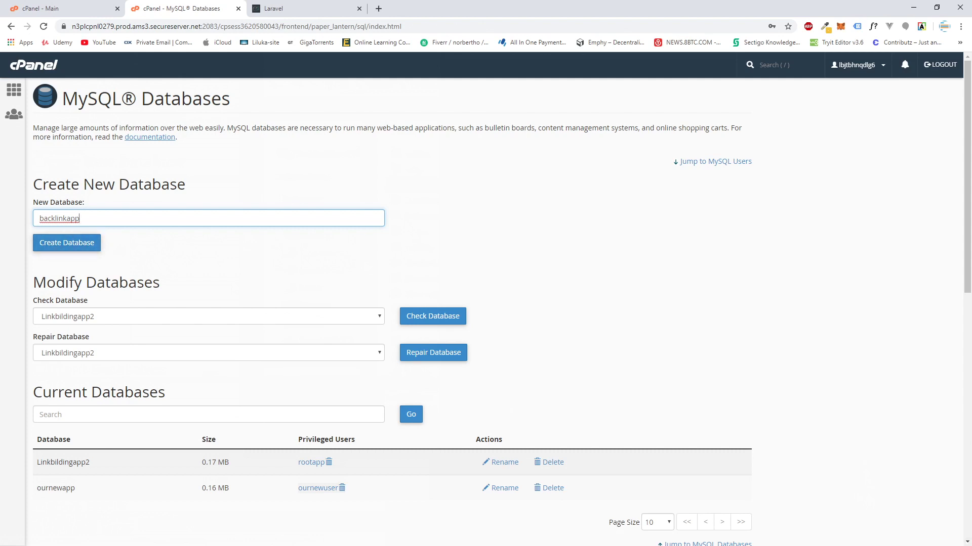
key(alt+Tab)
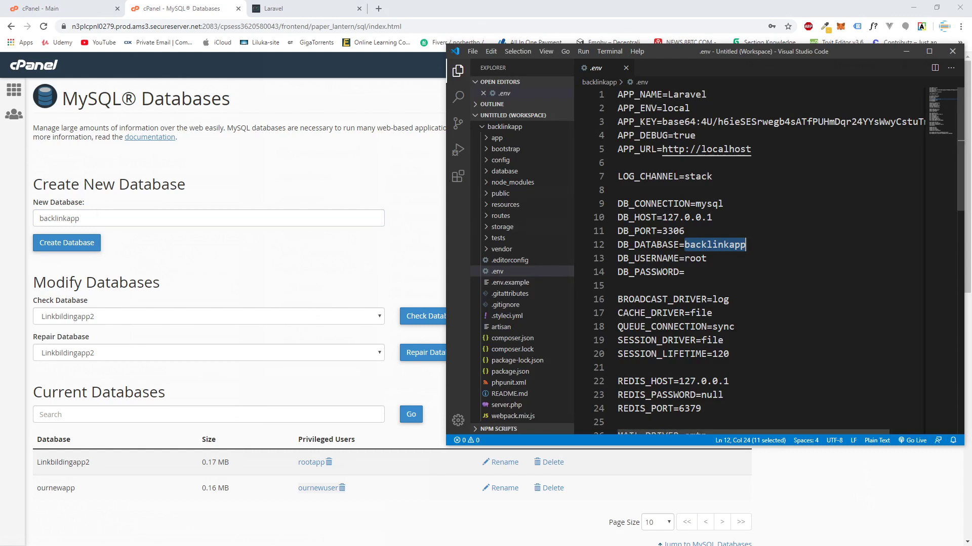
click(80, 218)
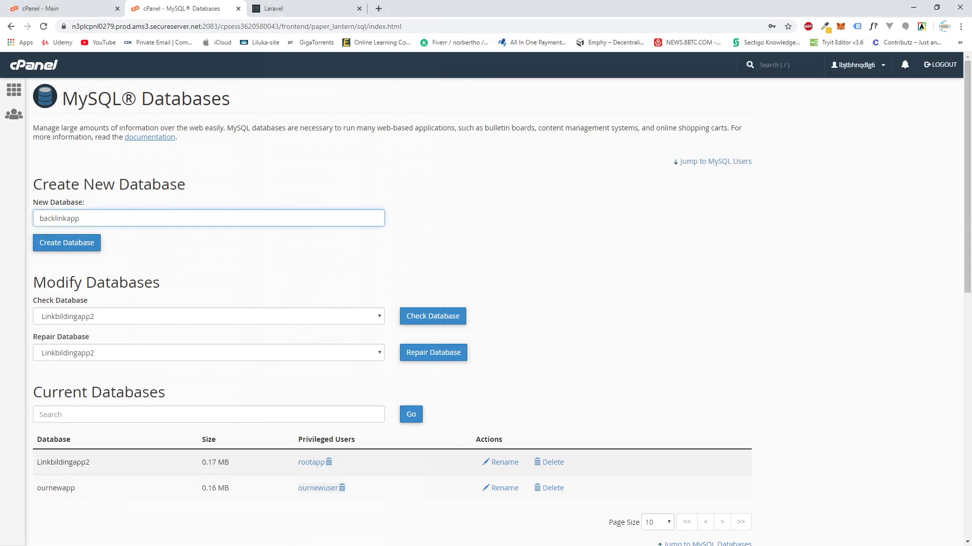
click(70, 245)
click(67, 245)
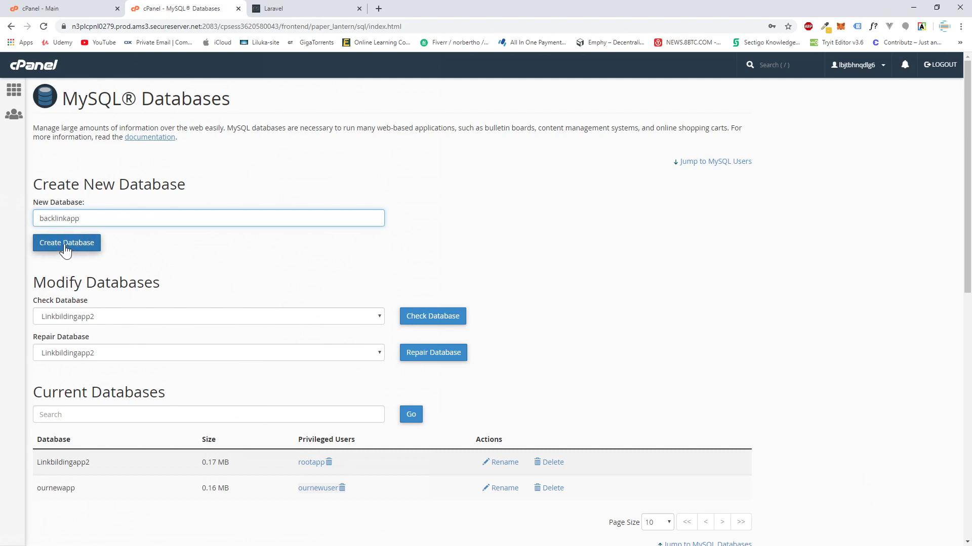
click(65, 246)
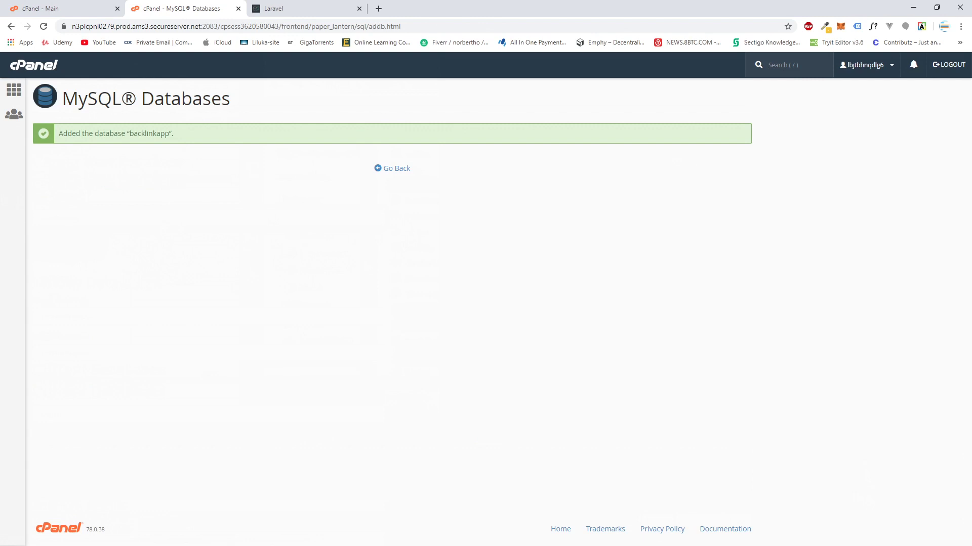
drag(130, 134, 161, 133)
click(396, 169)
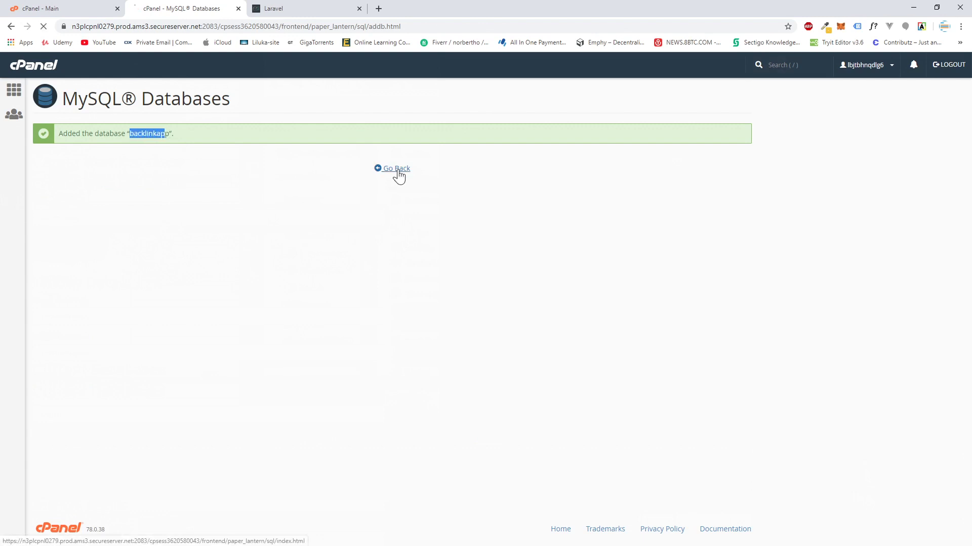
Step: Open phpMyAdmin from cPanel Home, confirm backlinkapp has no tables, then close it
click(13, 92)
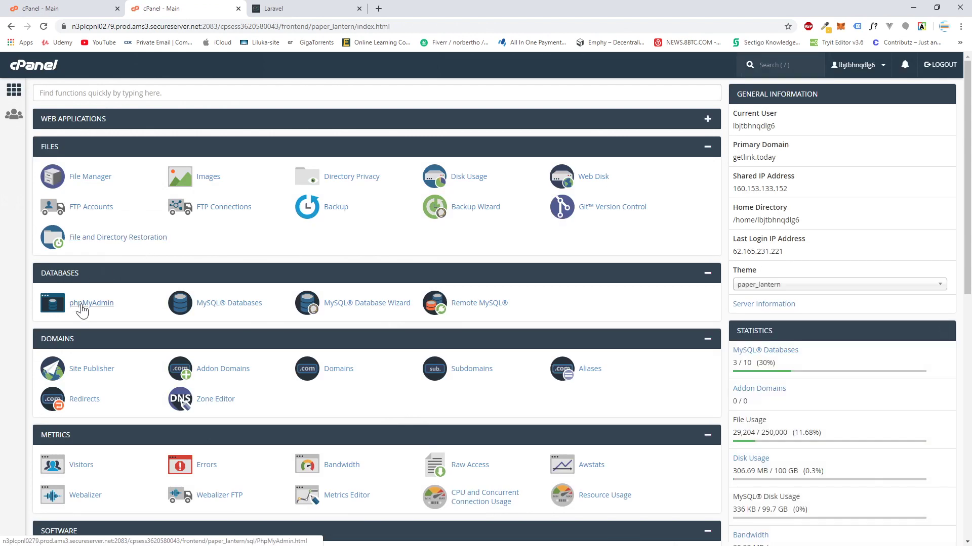
click(82, 304)
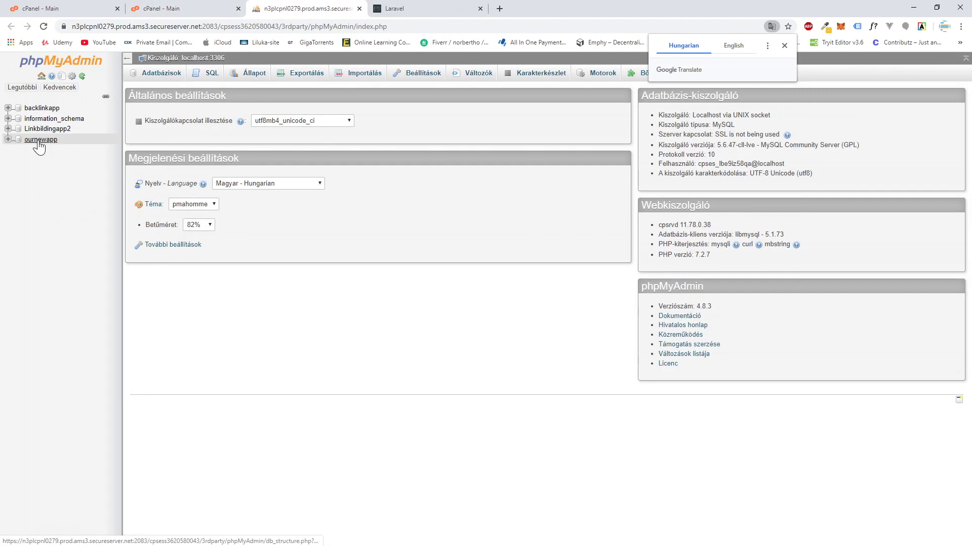
click(39, 111)
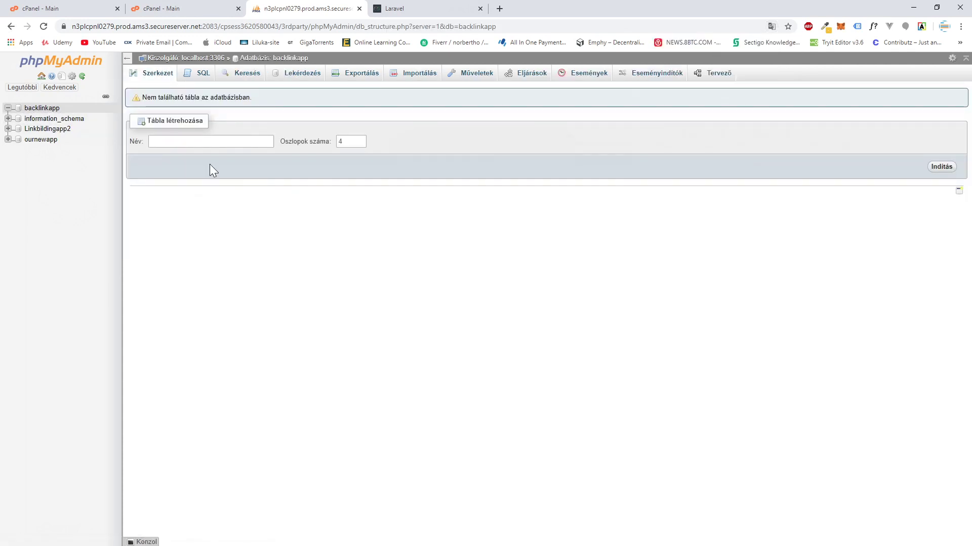
click(359, 9)
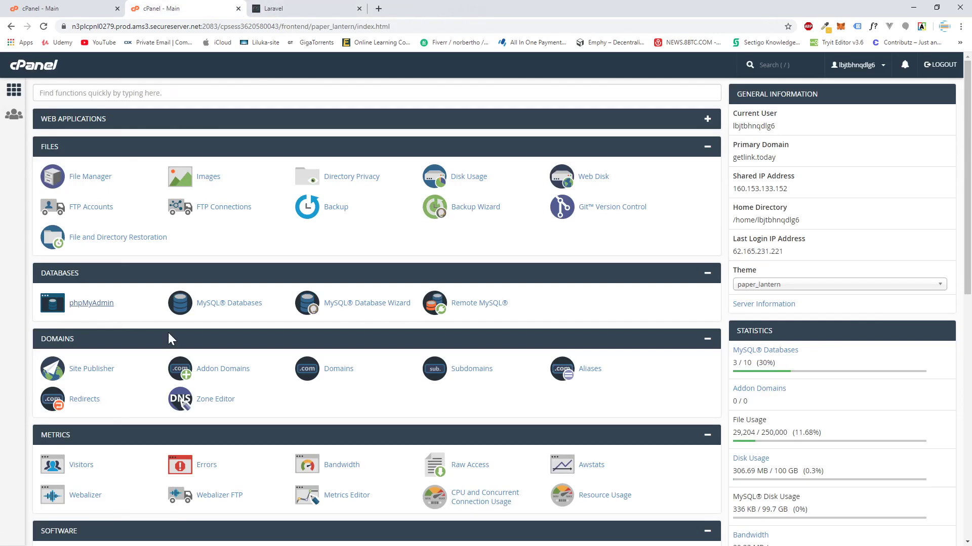
Step: Open MySQL Databases and locate the Add New User section
click(233, 309)
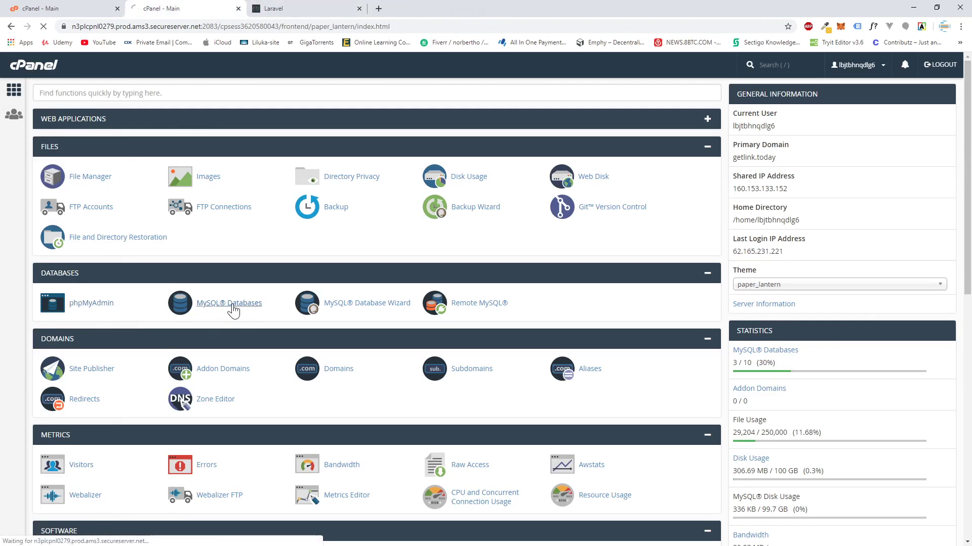
scroll(212, 326, down, 7)
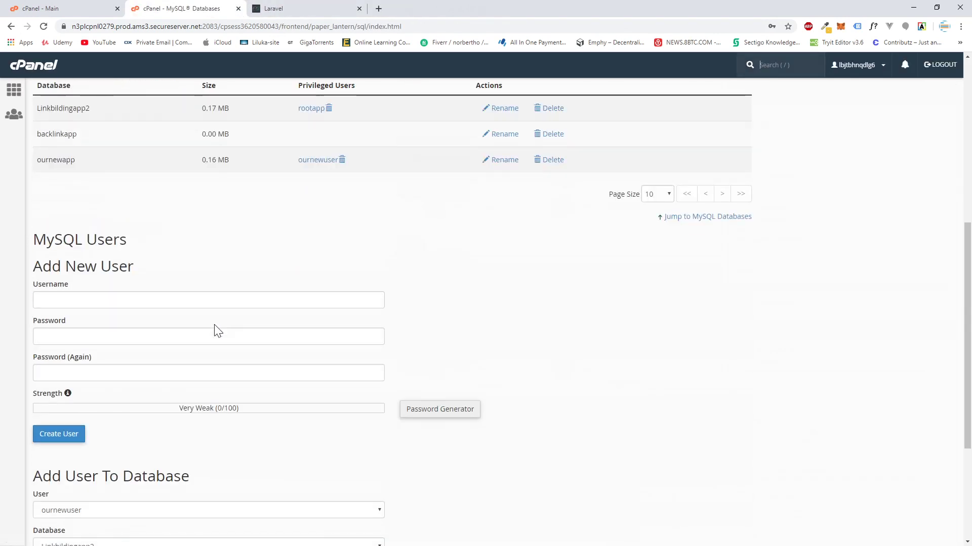
scroll(167, 304, up, 7)
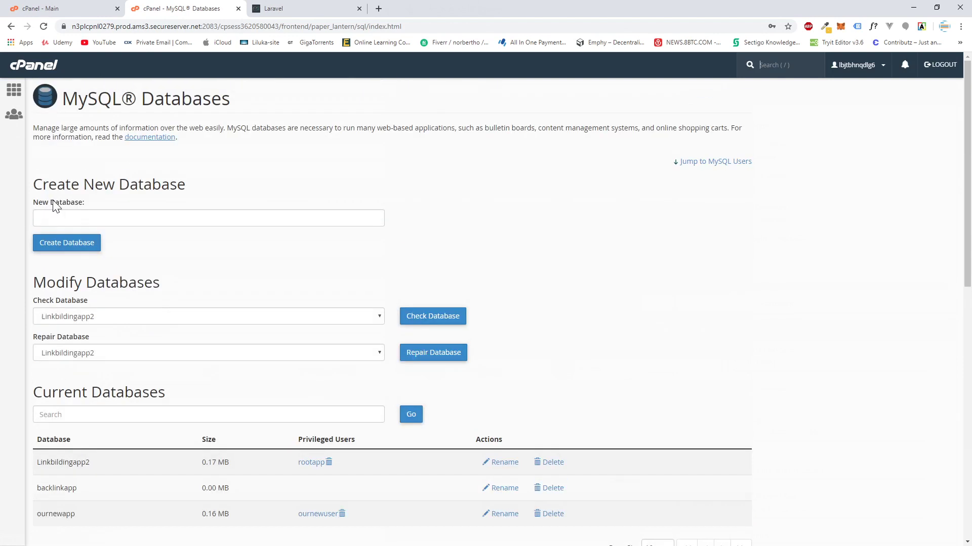
scroll(73, 234, down, 5)
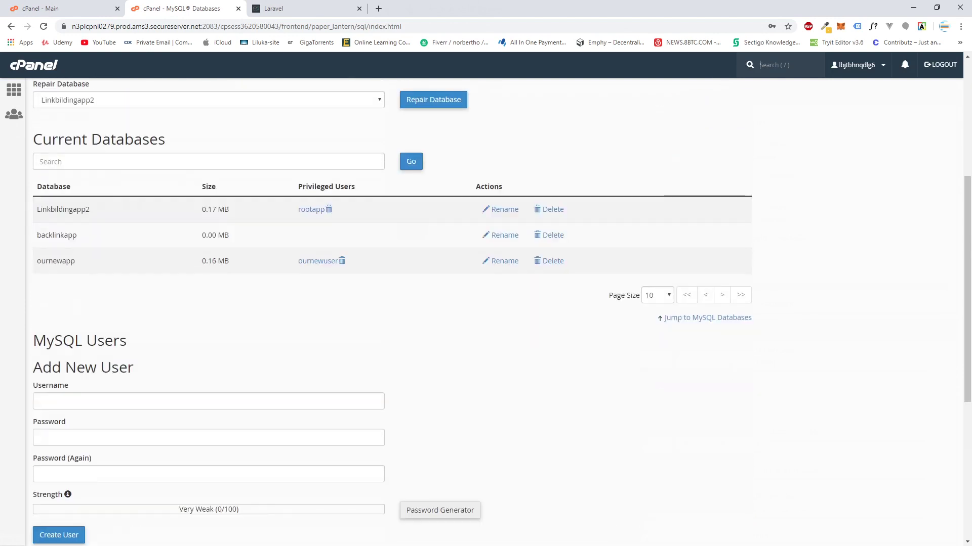
scroll(86, 310, down, 3)
drag(33, 216, 133, 216)
Step: Create MySQL user ourprouser with a confirmed password, then return to MySQL Databases
click(81, 249)
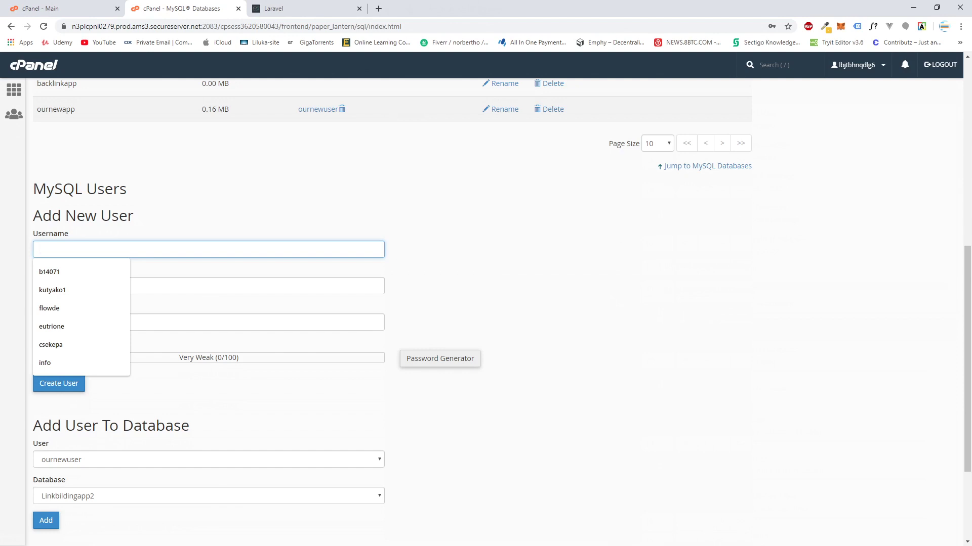
text(ourprouser)
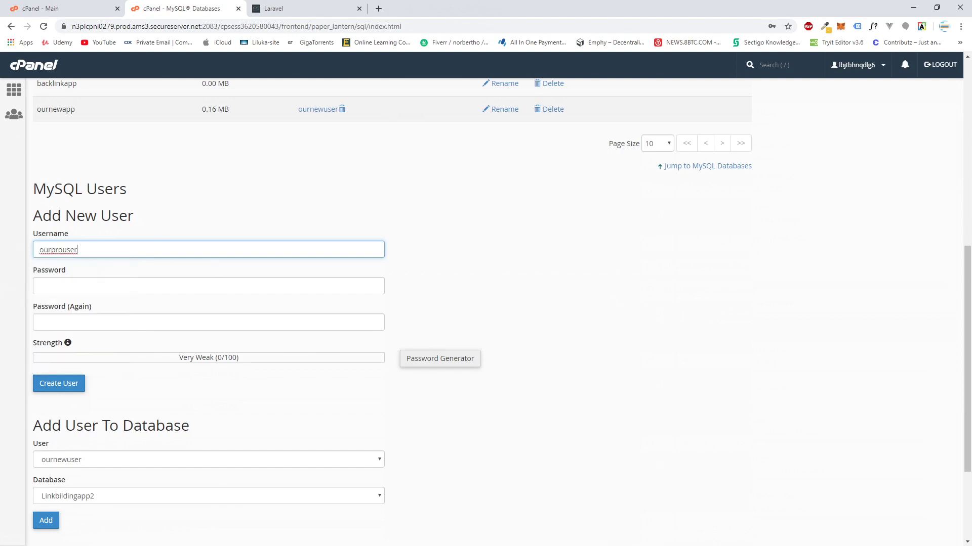
click(81, 286)
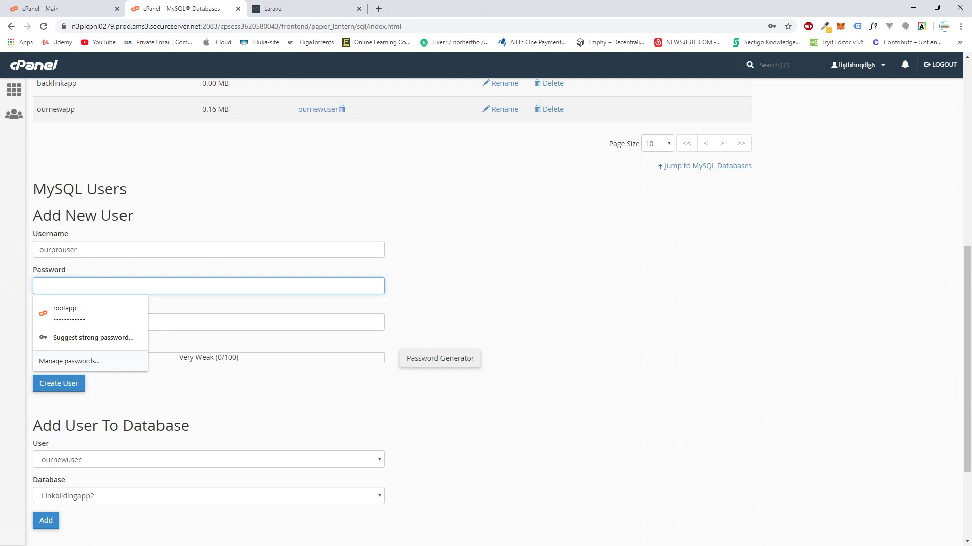
text(*****)
key(Tab)
text(*****)
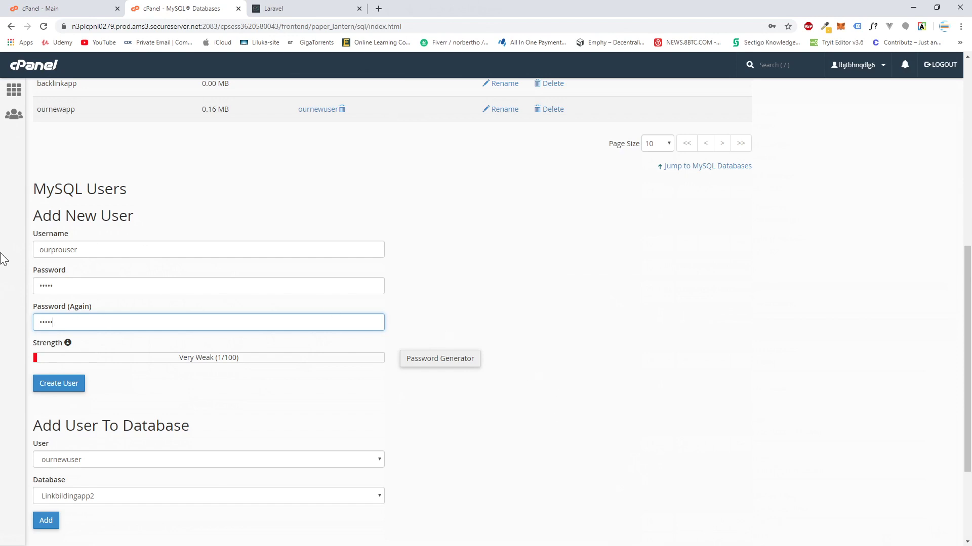
click(75, 388)
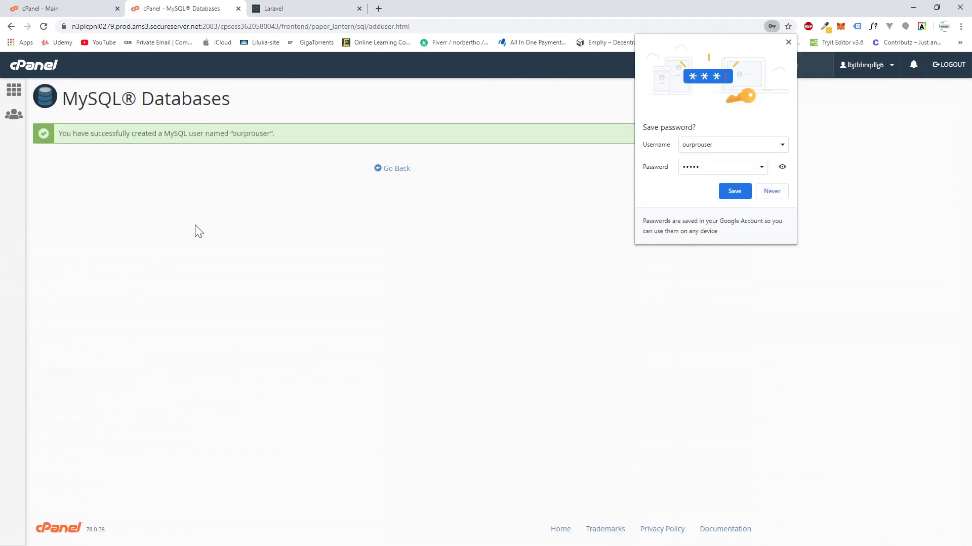
click(400, 169)
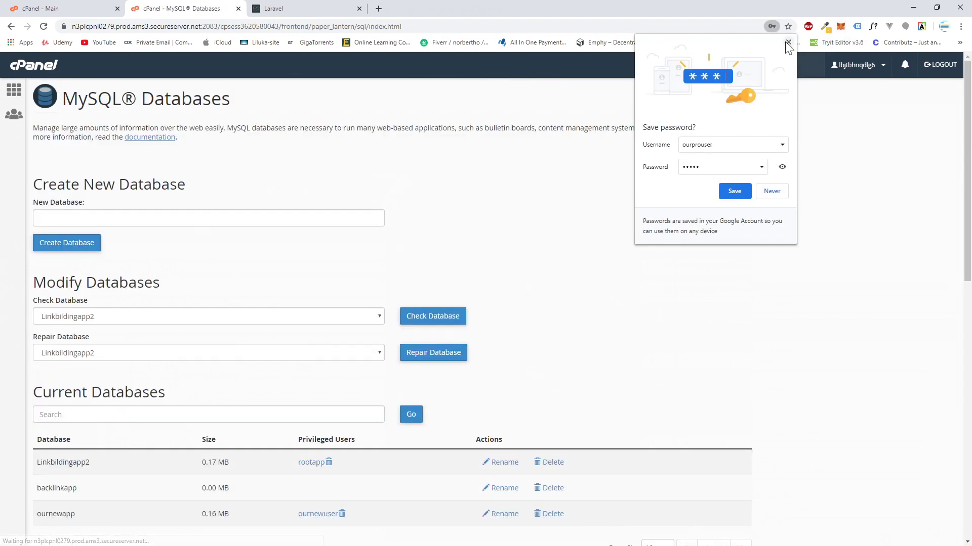
Step: In .env, change DB_USERNAME from root to ourprouser and enter that user's password in DB_PASSWORD
key(alt+Tab)
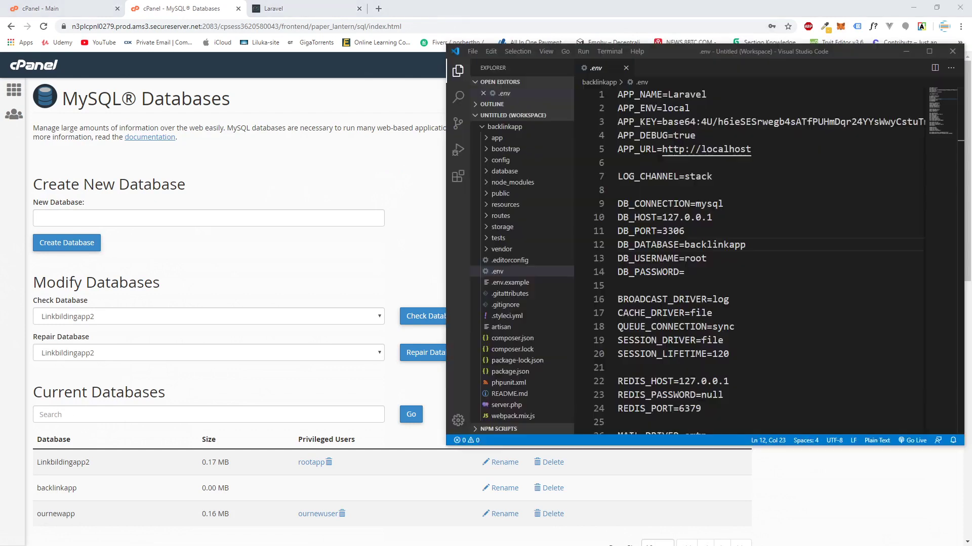
click(706, 258)
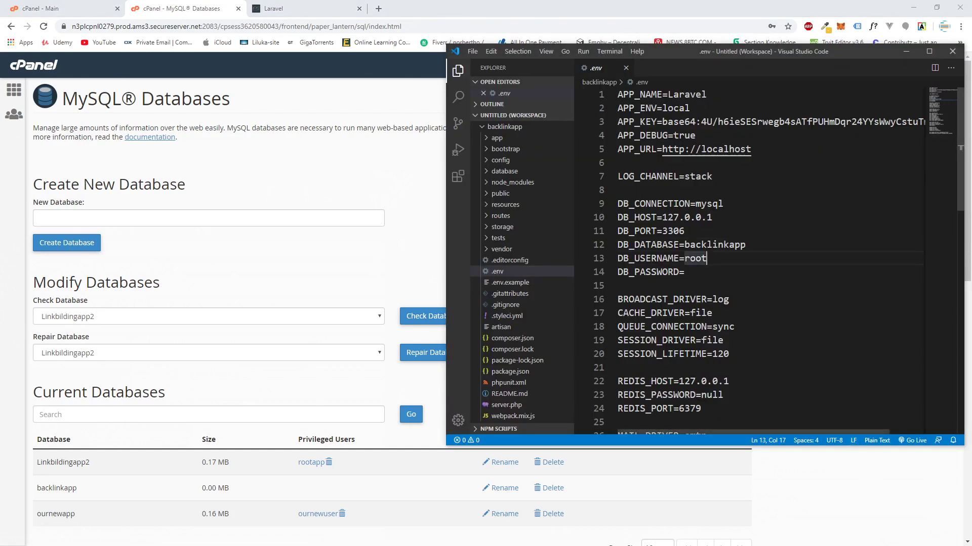
key(BackSpace)
text(er)
click(684, 272)
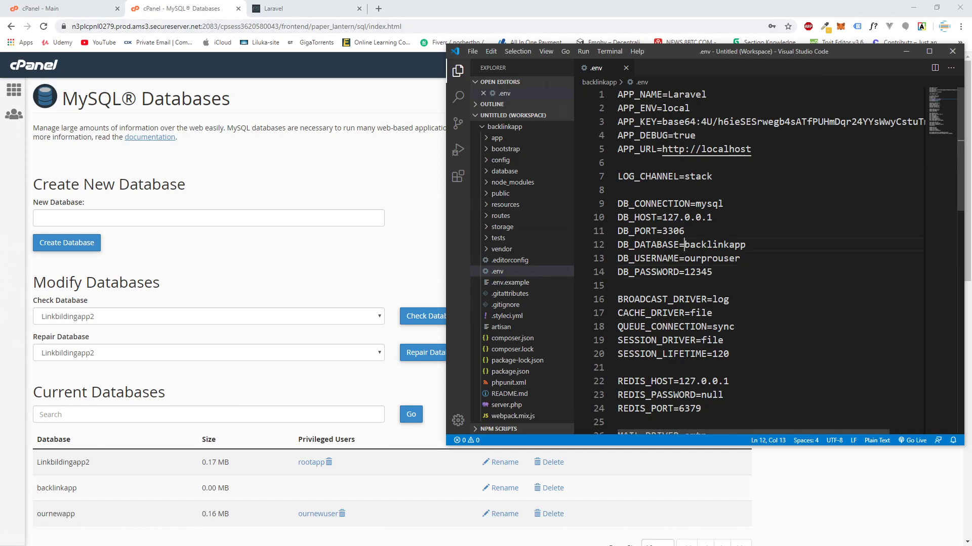
key(shift+Down)
key(shift+Down)
key(shift+End)
key(alt+Tab)
Step: Add ourprouser to the backlinkapp database with ALL PRIVILEGES
scroll(193, 418, down, 5)
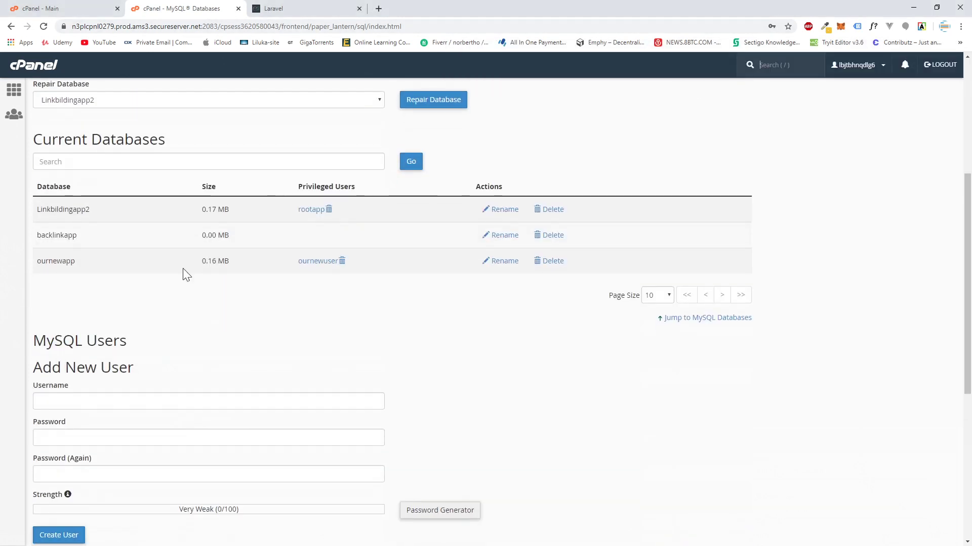
drag(36, 236, 43, 235)
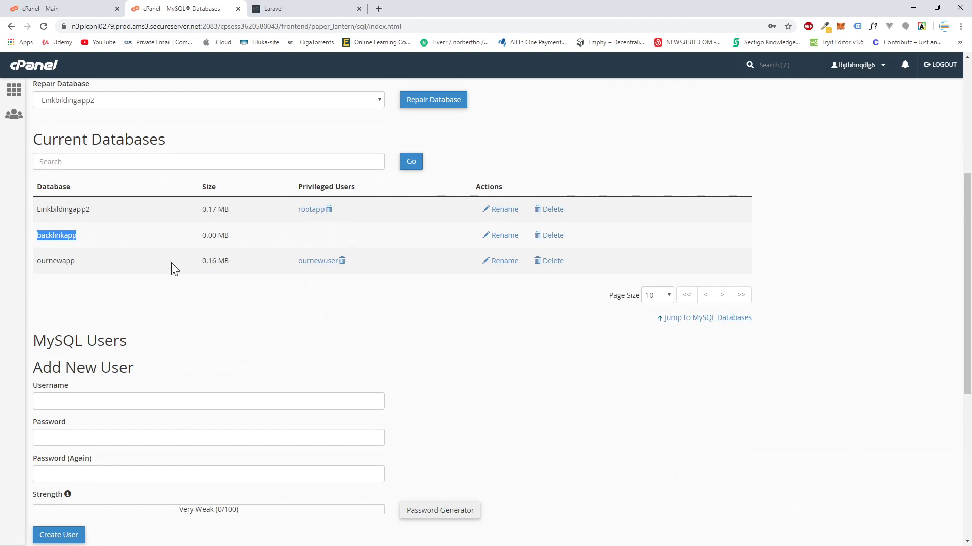
scroll(211, 341, down, 6)
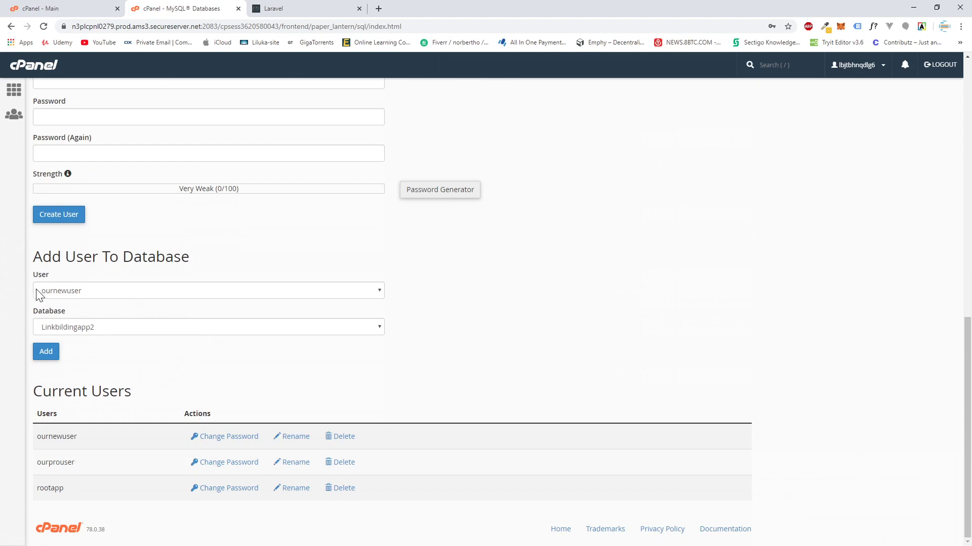
click(80, 289)
click(101, 315)
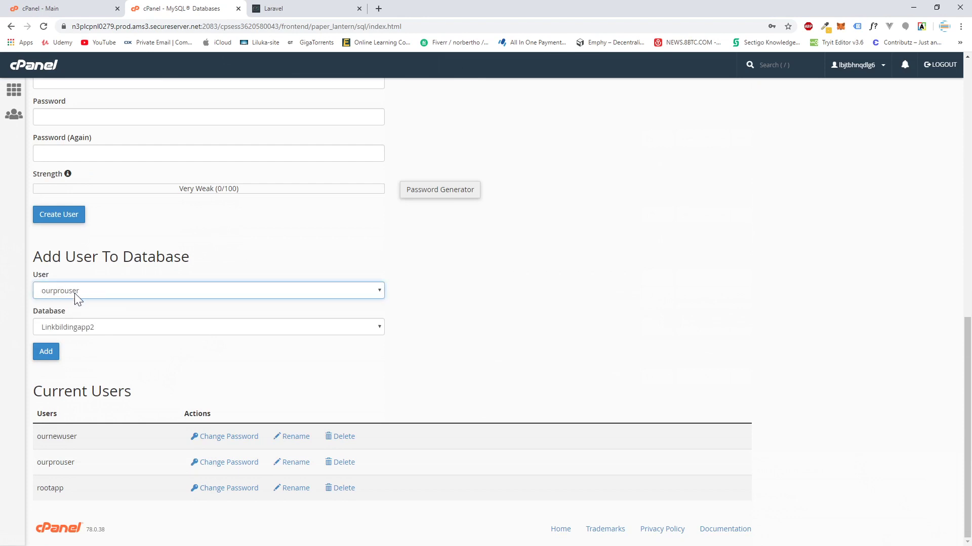
click(87, 294)
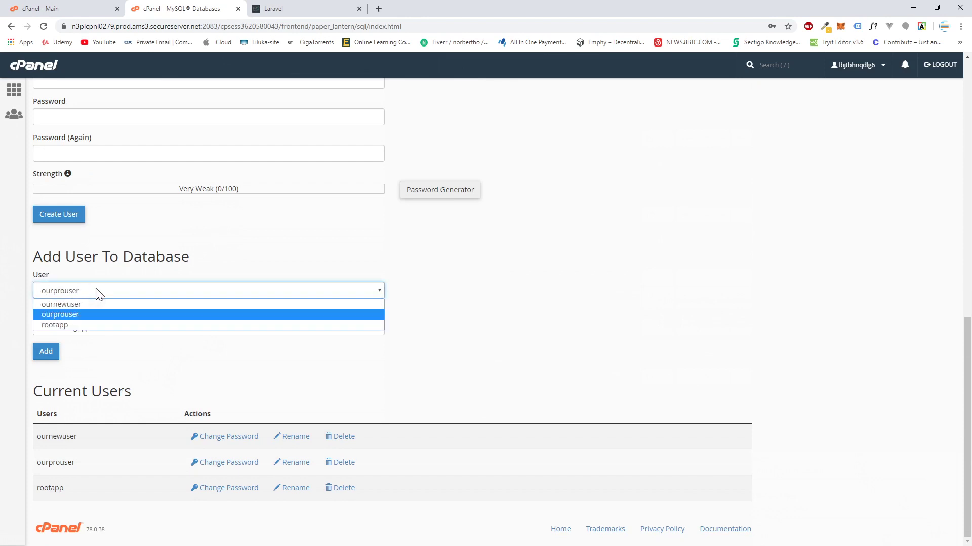
click(76, 316)
click(66, 326)
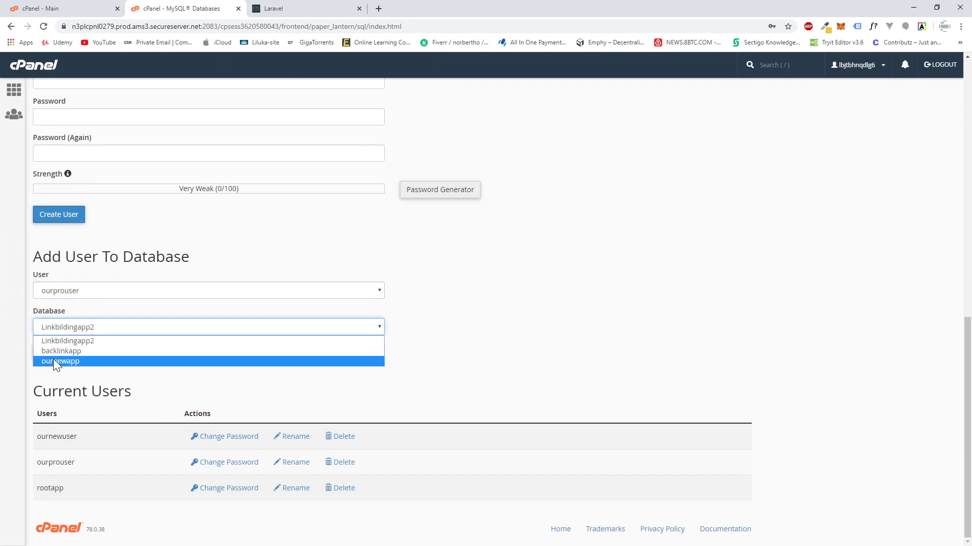
click(66, 352)
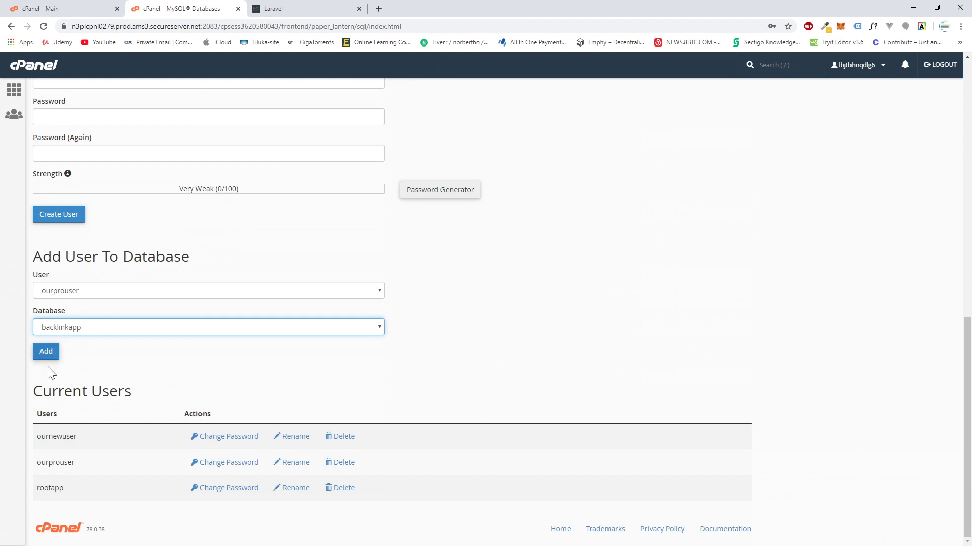
click(48, 358)
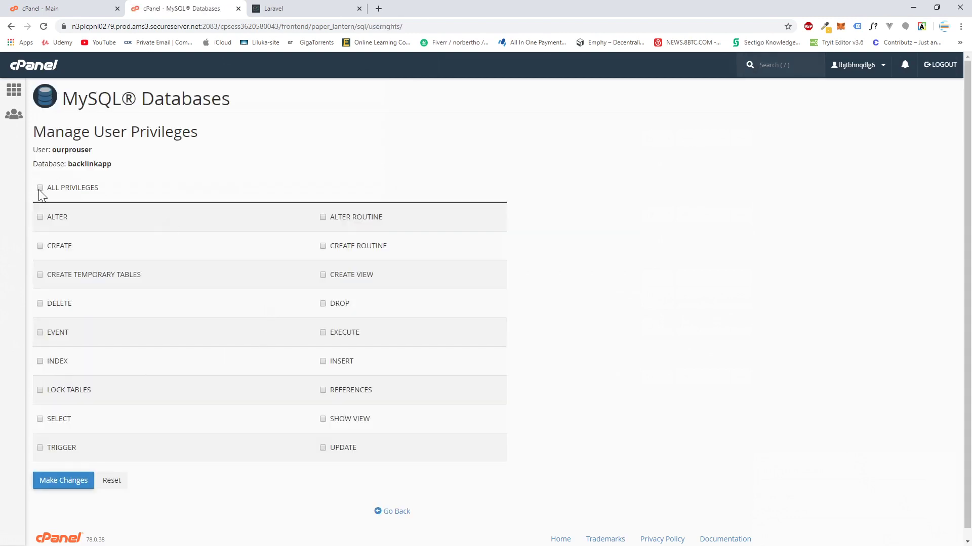
click(40, 188)
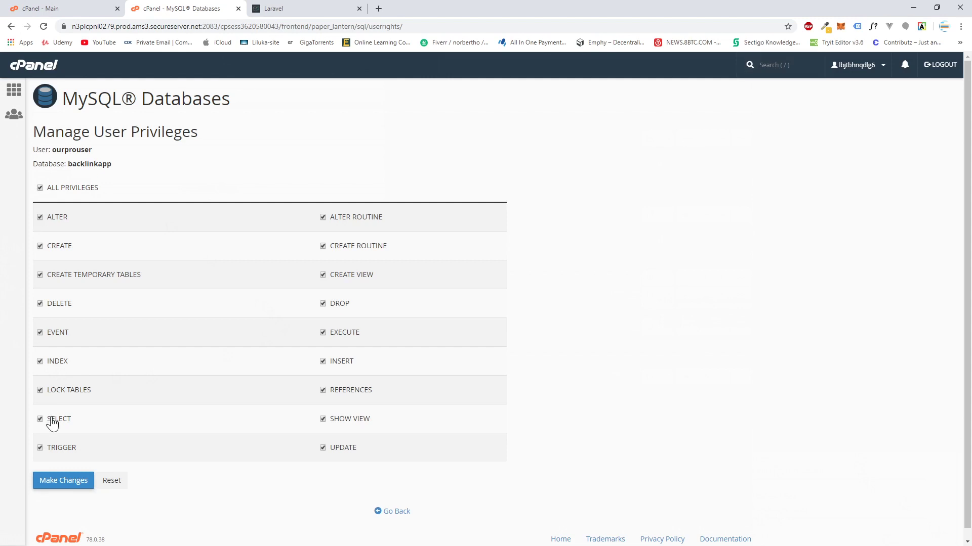
click(59, 486)
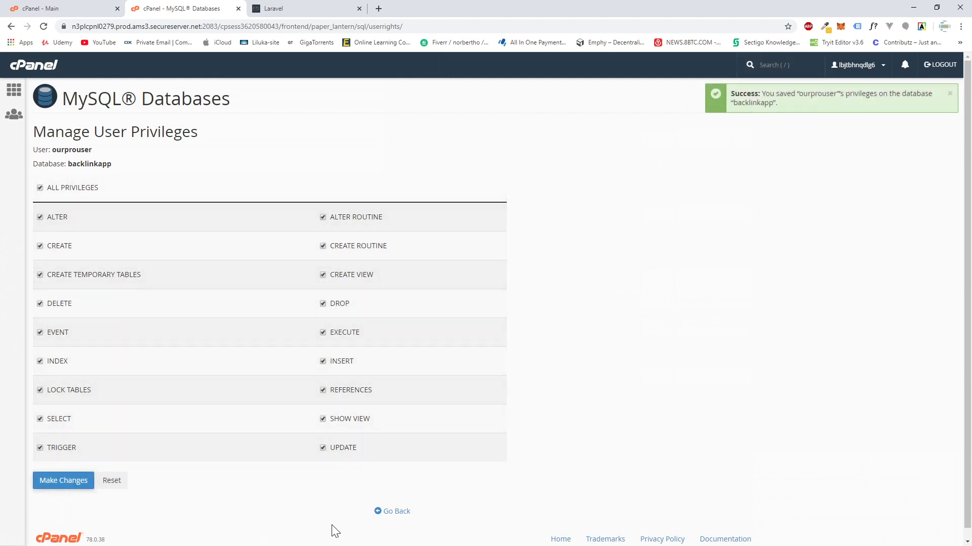
Step: Check backlinkapp's privileged user in Current Databases against the .env credentials
click(379, 512)
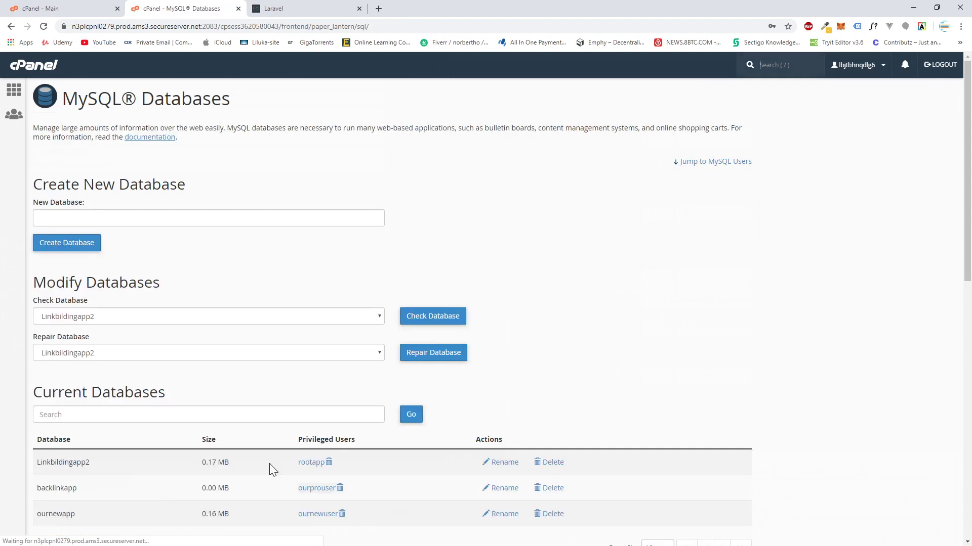
scroll(111, 242, down, 5)
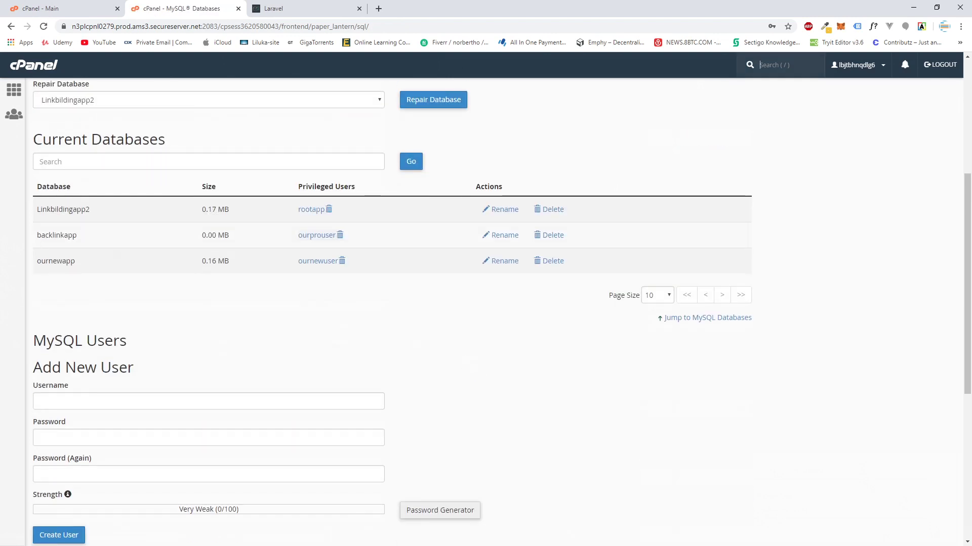
drag(36, 235, 68, 234)
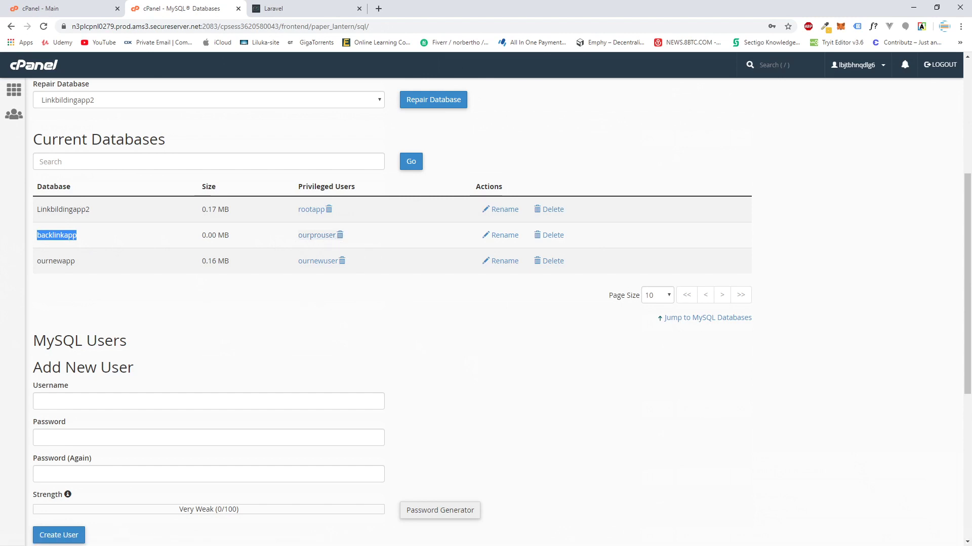
key(alt+Tab)
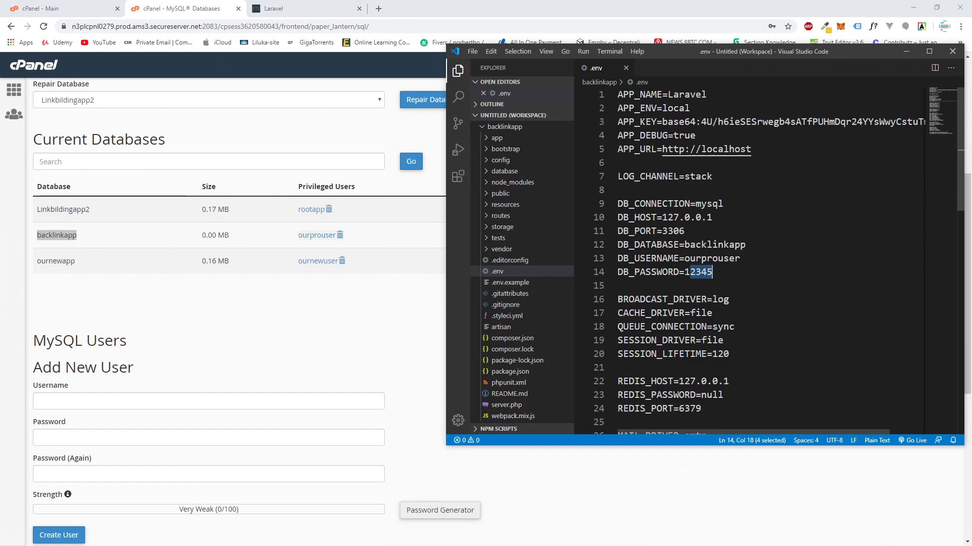
click(594, 6)
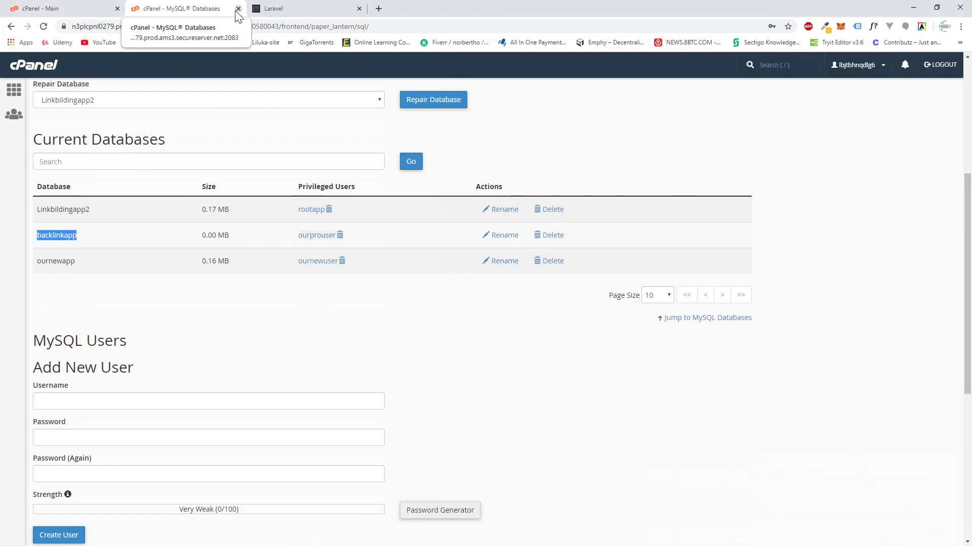
Step: Open phpMyAdmin from the cPanel dashboard and select the backlinkapp database
click(237, 9)
click(71, 8)
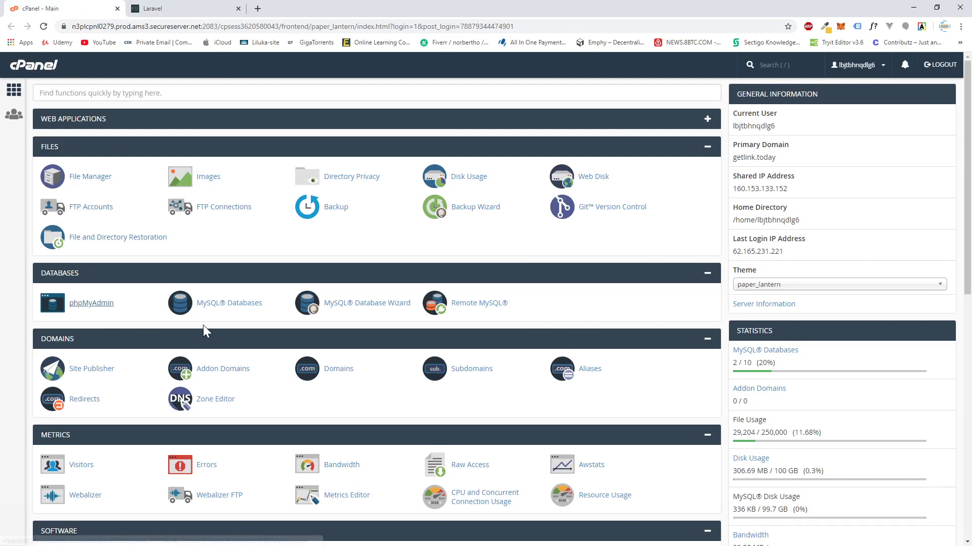
scroll(80, 158, down, 3)
click(80, 152)
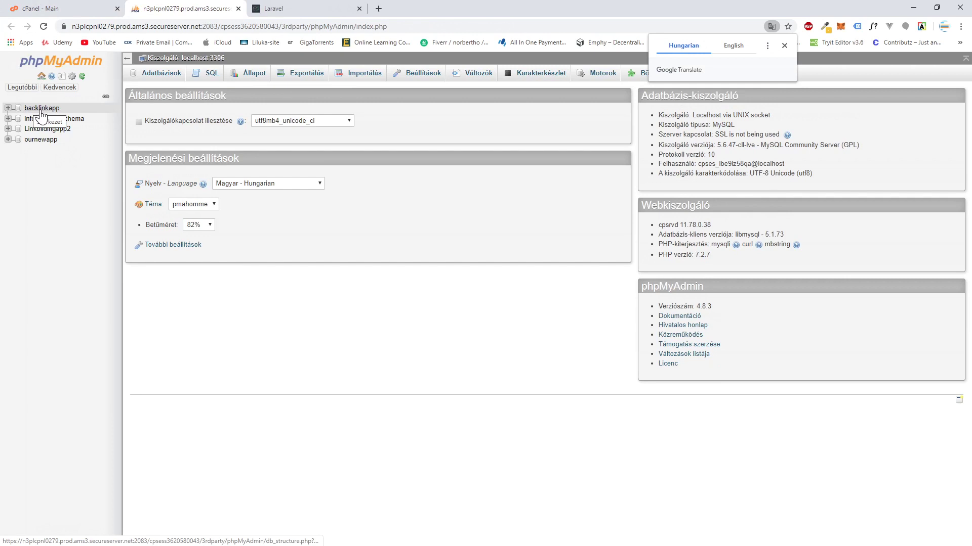
click(41, 109)
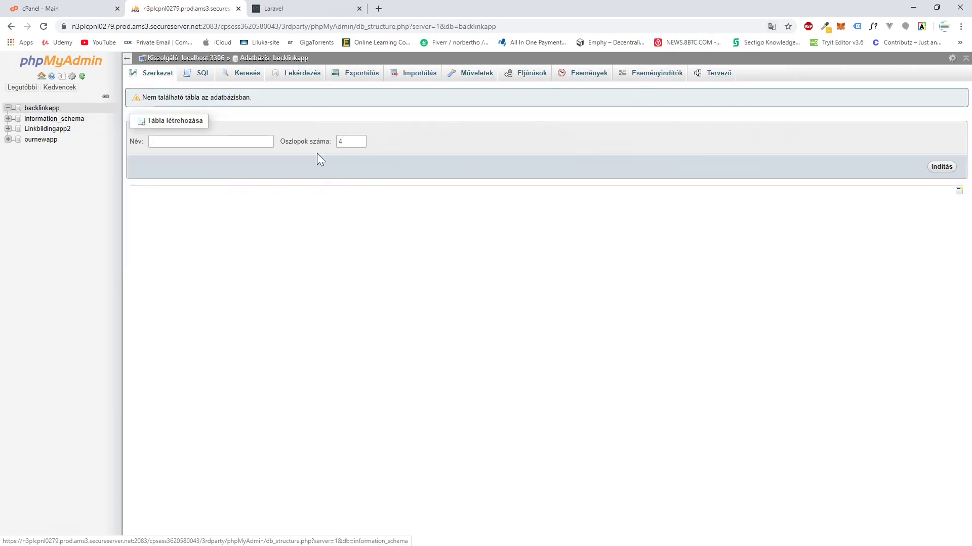
Step: Import backlinkapp (1).sql and check the seven new tables, including the empty users table
click(420, 80)
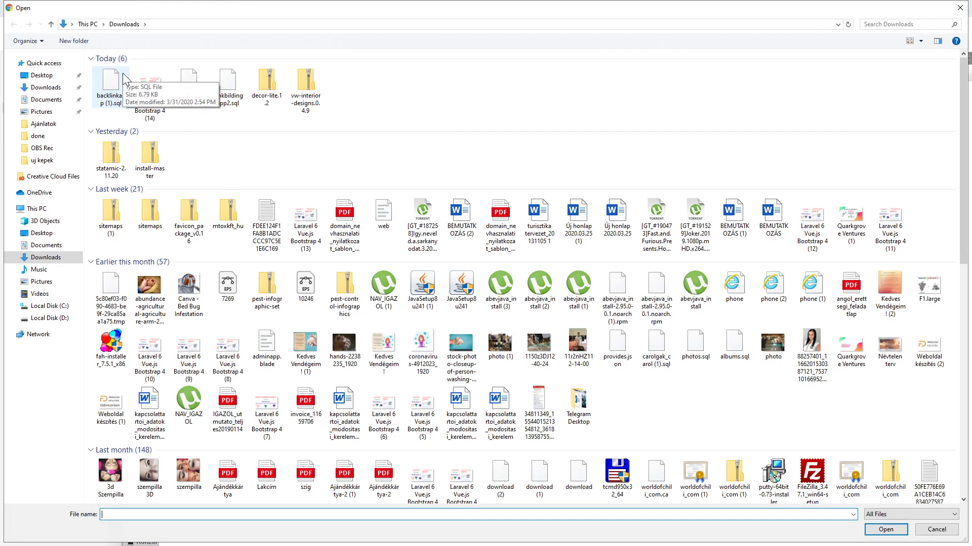
click(115, 90)
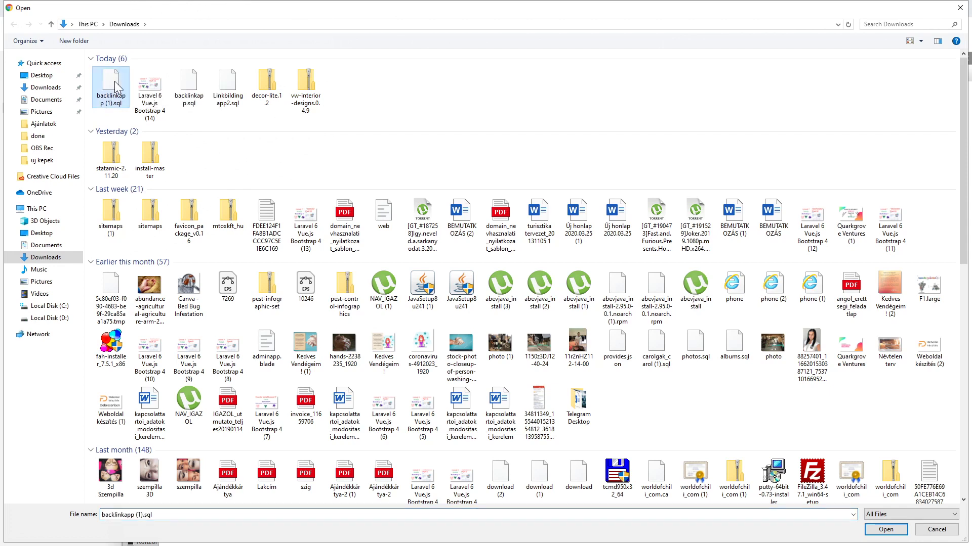
double_click(115, 90)
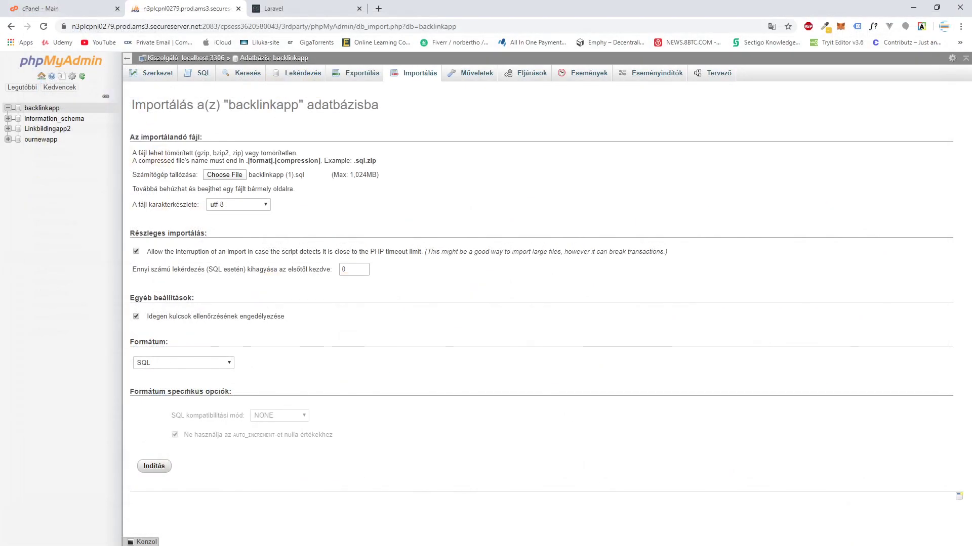
click(153, 467)
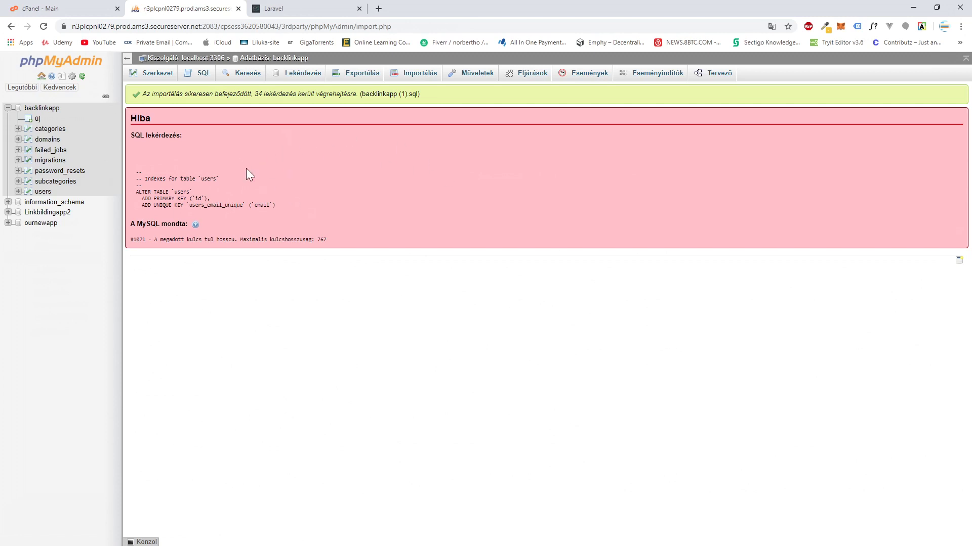
click(40, 109)
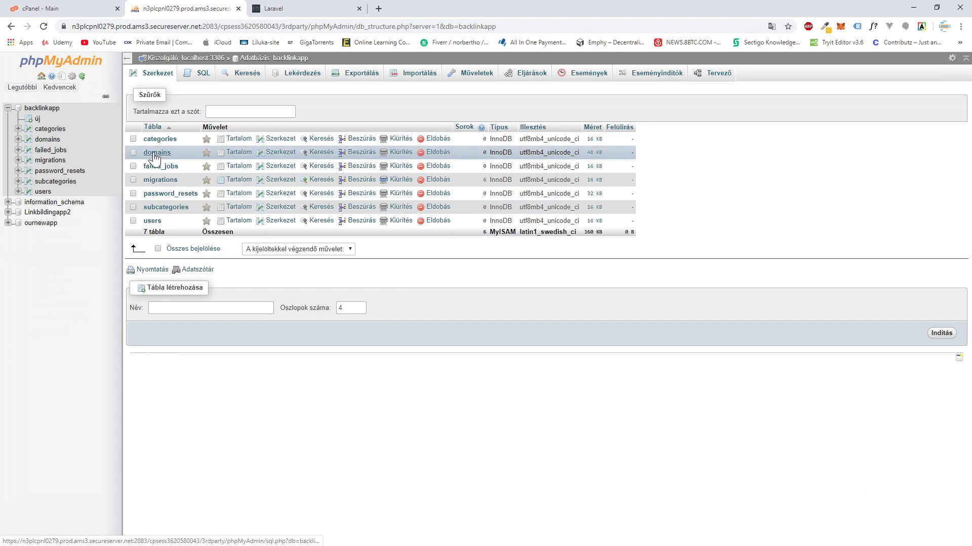
click(152, 221)
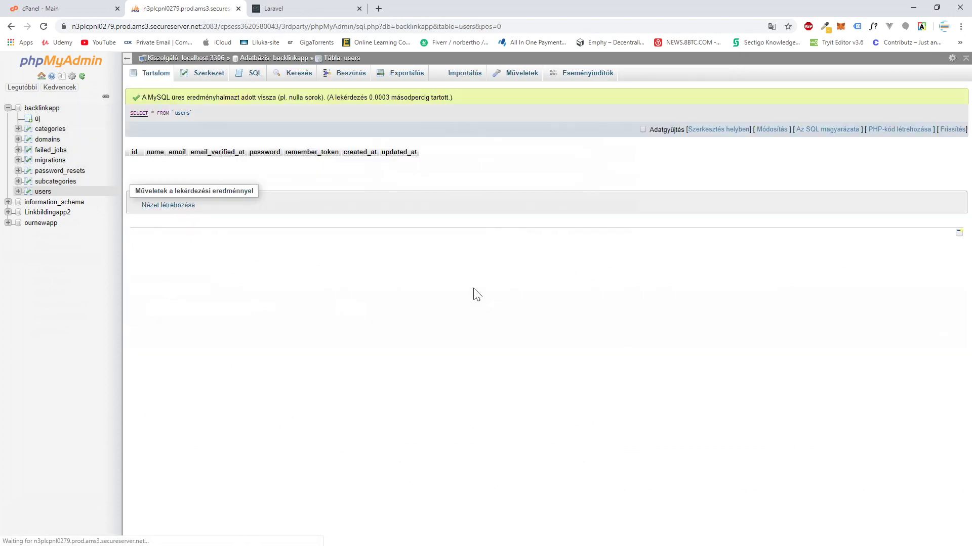
click(42, 108)
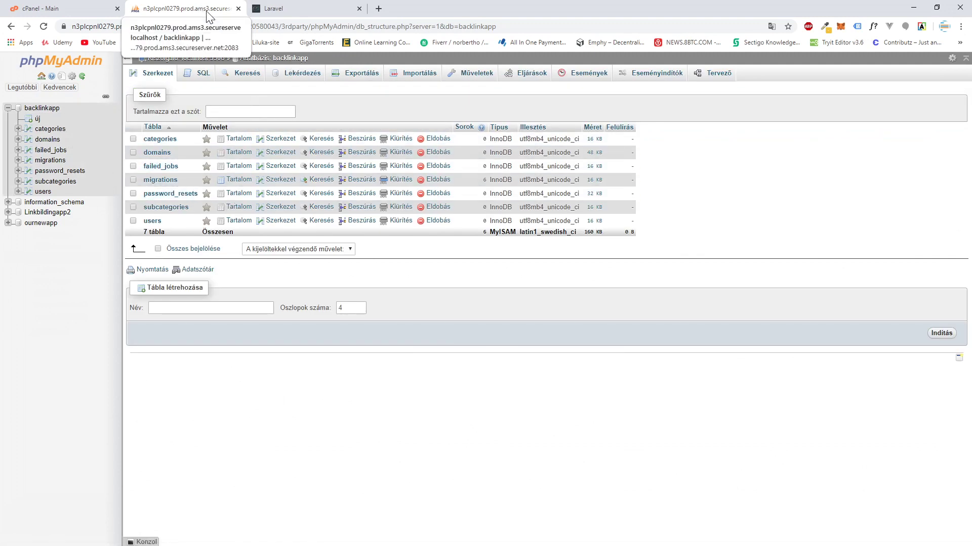
Step: Return to the cPanel dashboard and open File Manager
click(238, 8)
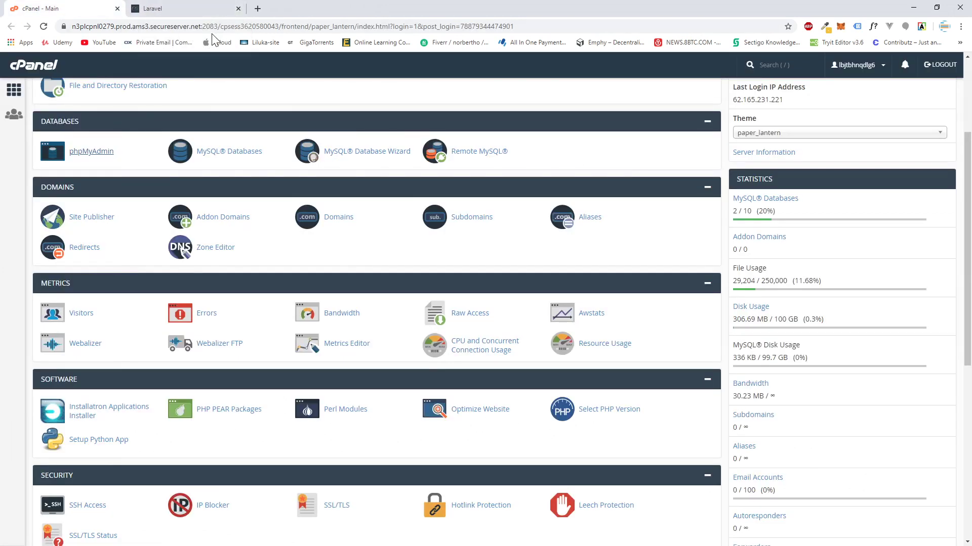
scroll(58, 158, up, 3)
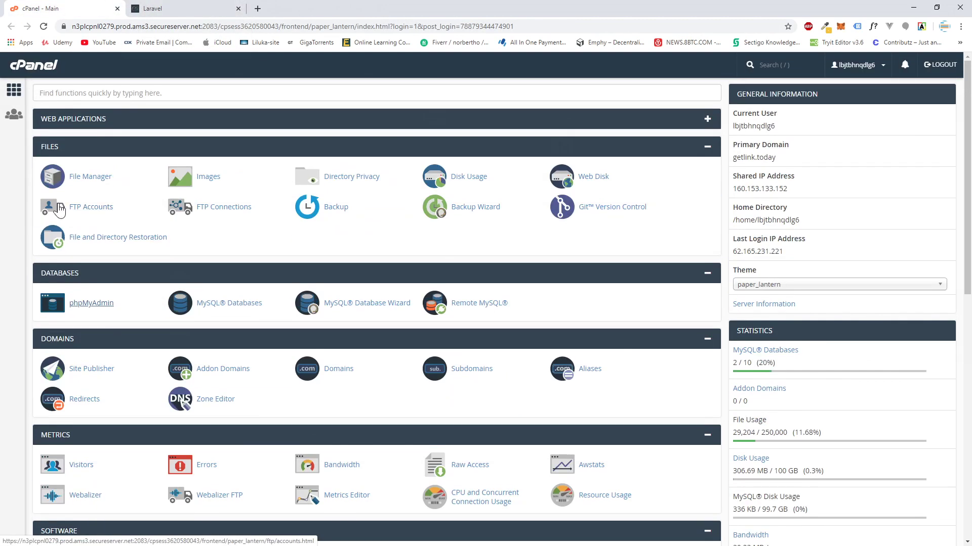
click(87, 181)
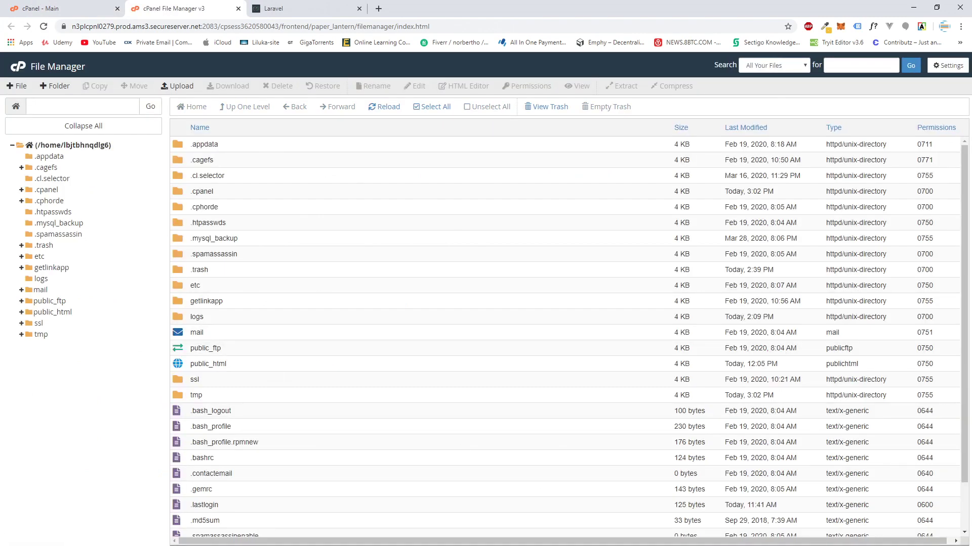
Step: Browse the local backlinkapp public folder's css and js subfolders in Explorer
key(alt+Tab)
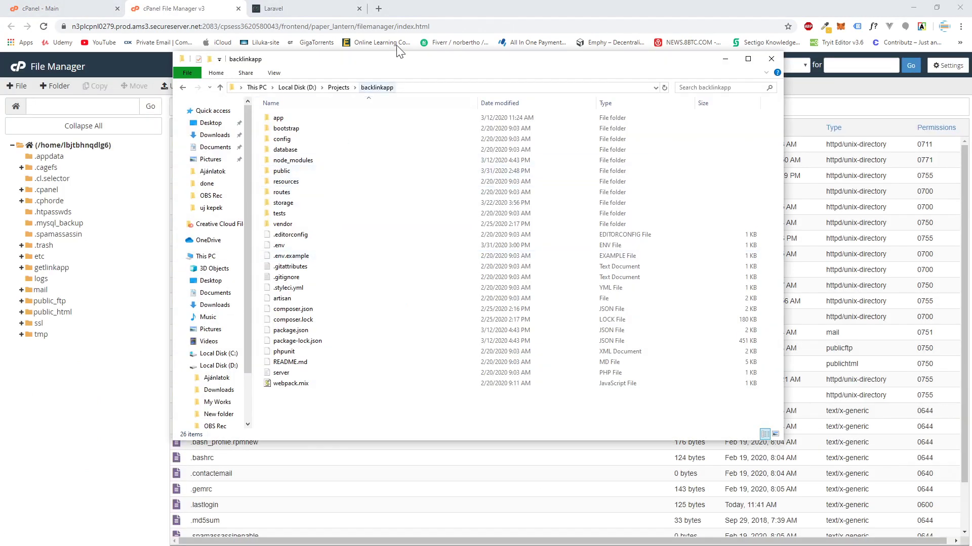
drag(397, 59, 514, 97)
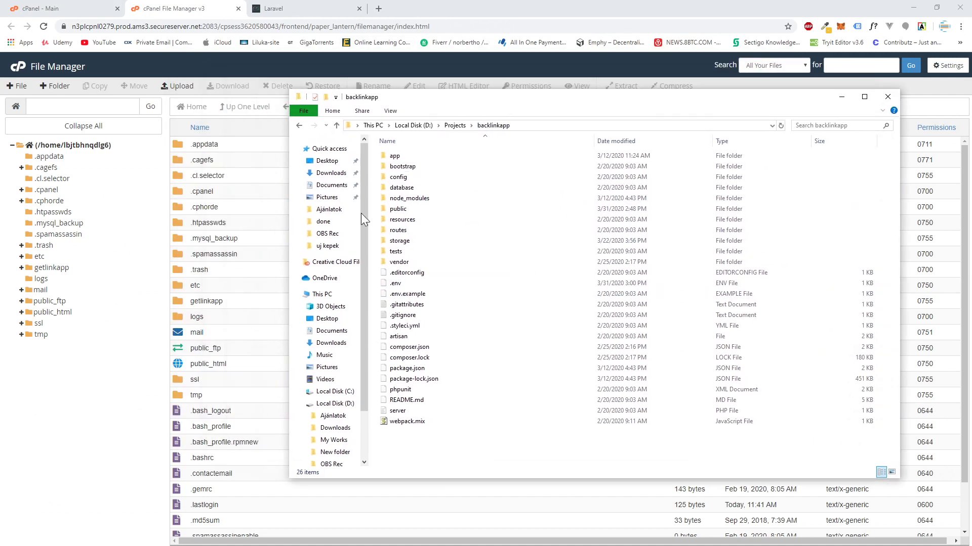
double_click(398, 209)
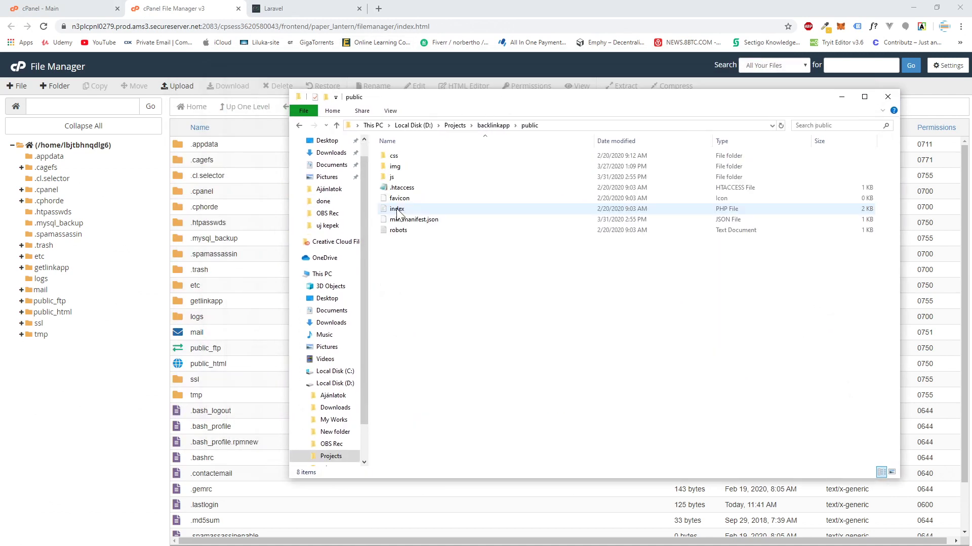
double_click(395, 156)
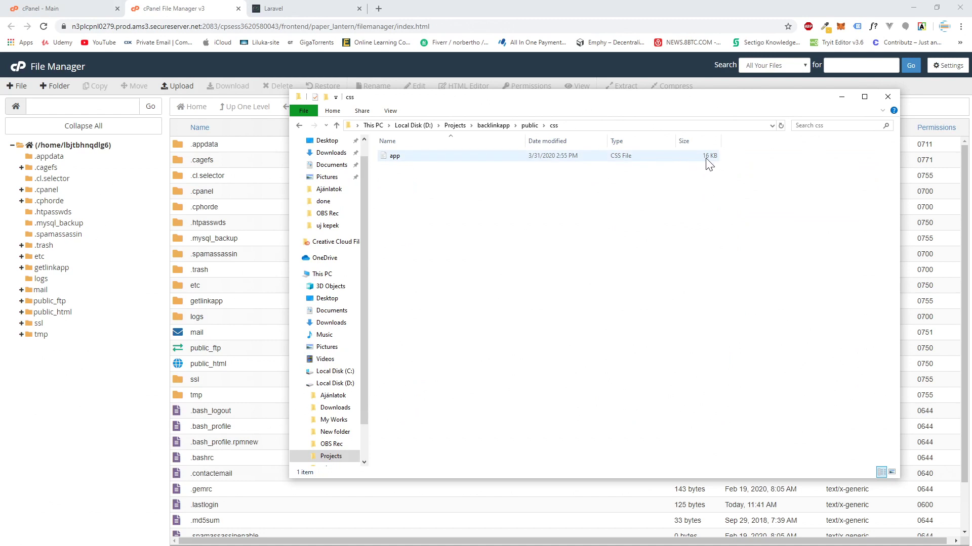
click(529, 125)
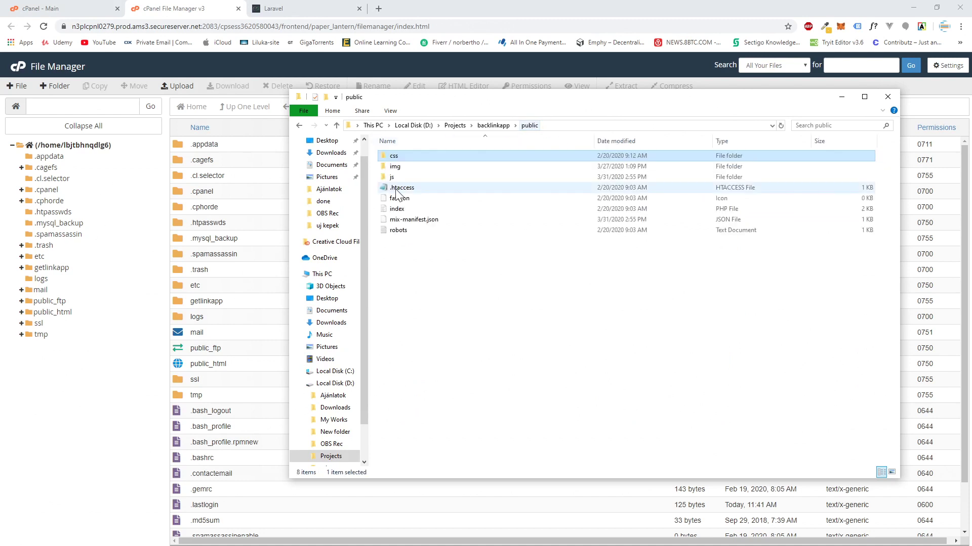
double_click(409, 178)
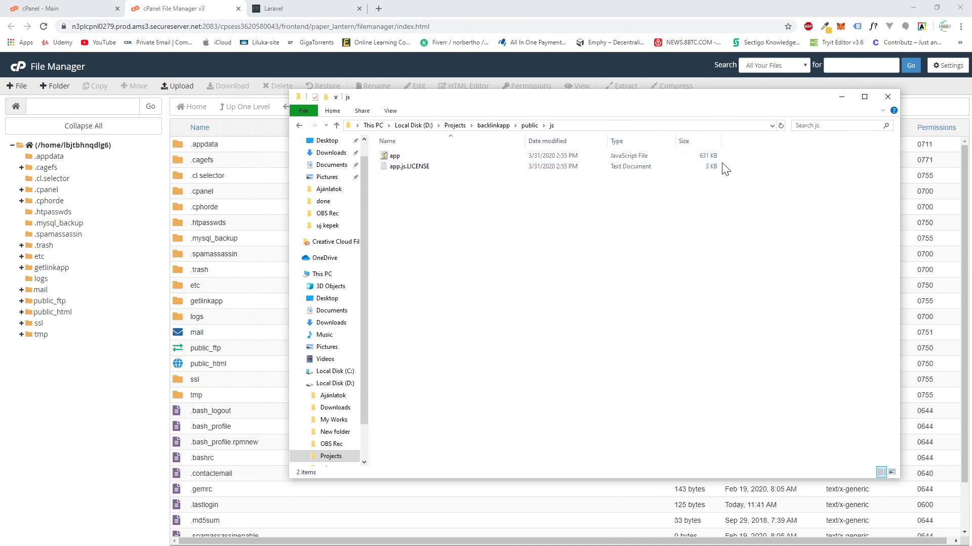
click(530, 127)
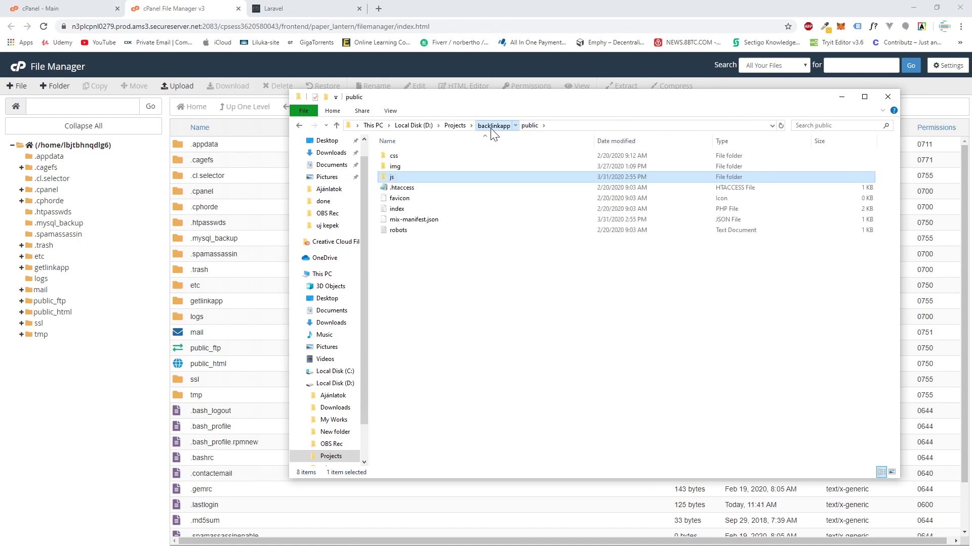
click(96, 310)
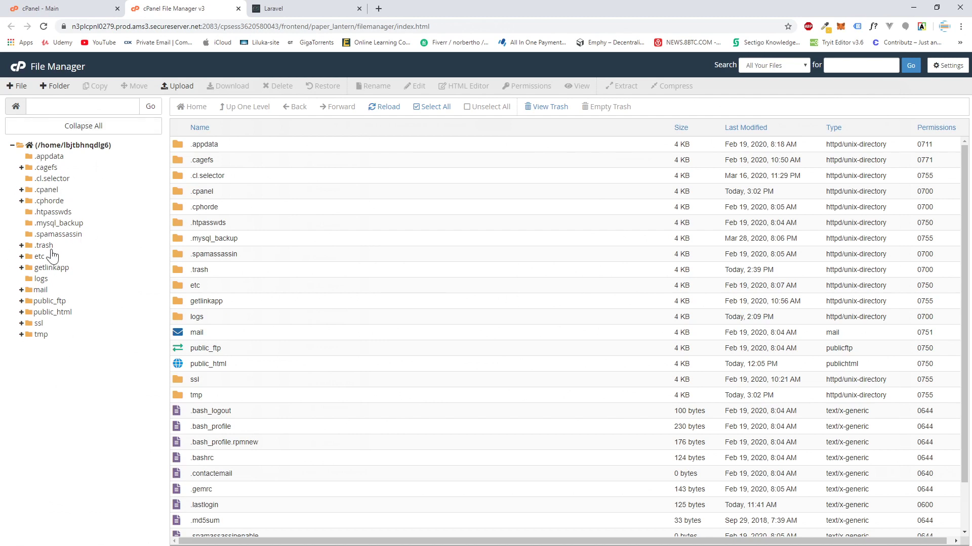
Step: Expand public_html in the File Manager tree to list .htaccess, index.php and other files
click(29, 316)
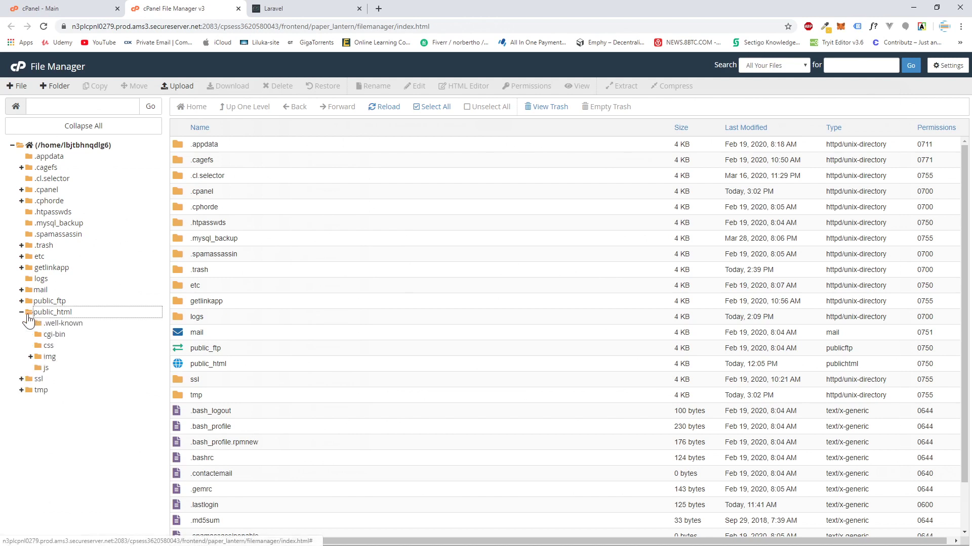
click(29, 317)
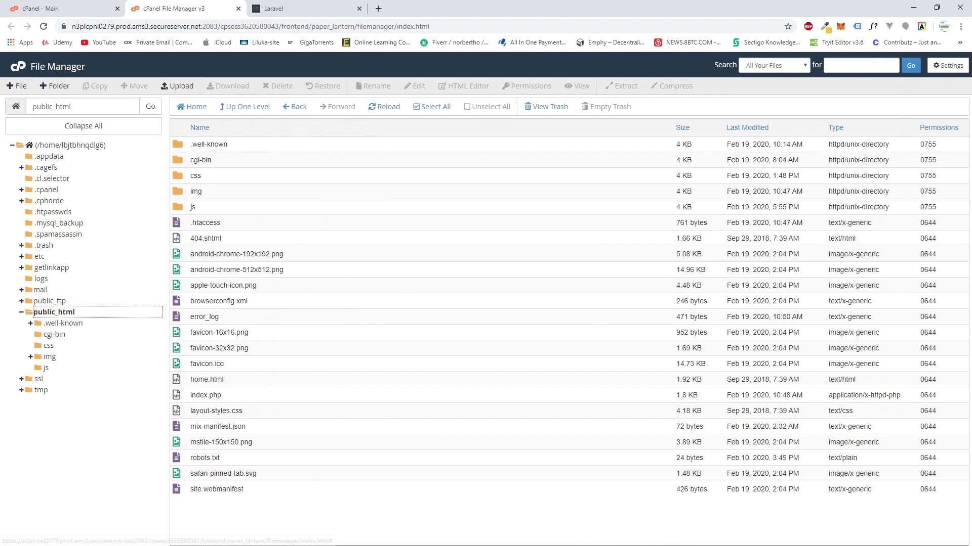
key(alt+Tab)
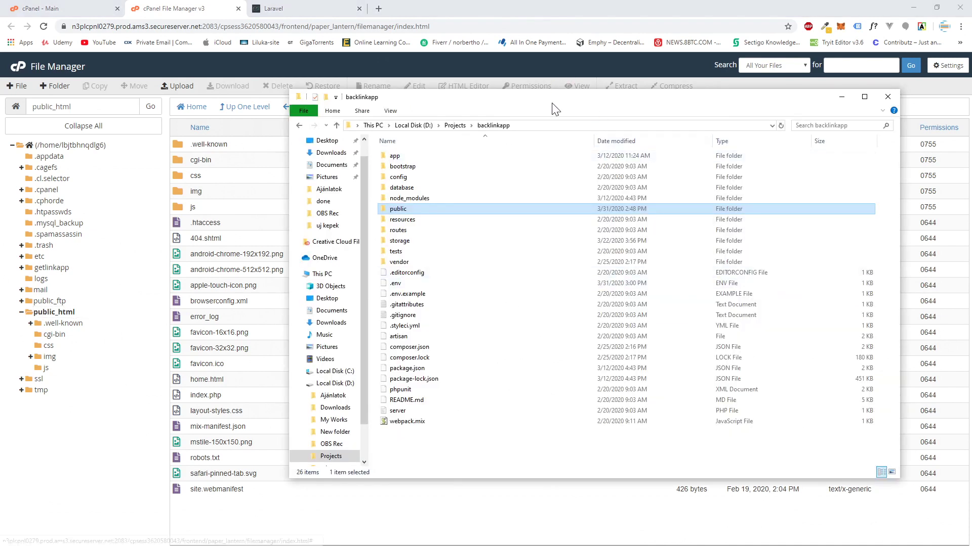
Step: Navigate Explorer to the backlinkapp project's public folder
drag(553, 101, 486, 84)
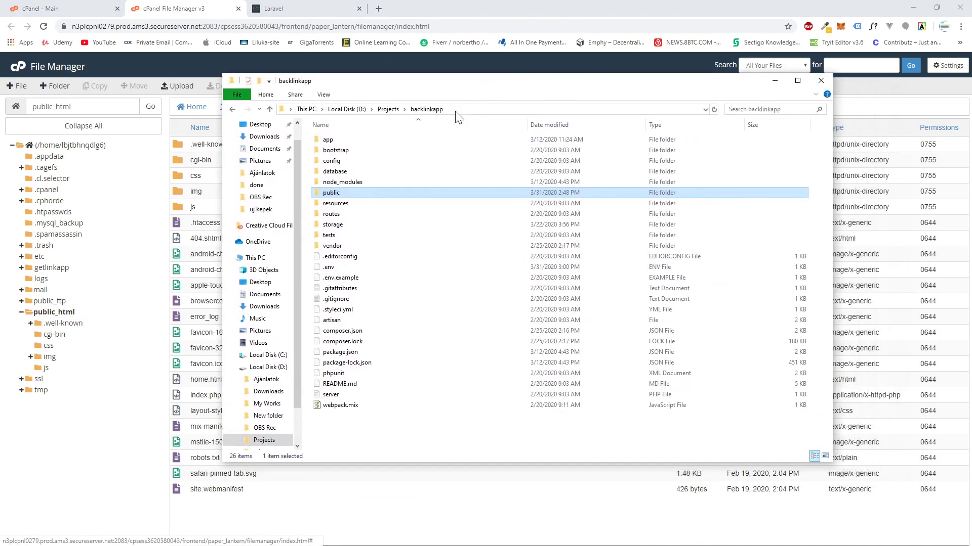
click(388, 109)
double_click(346, 162)
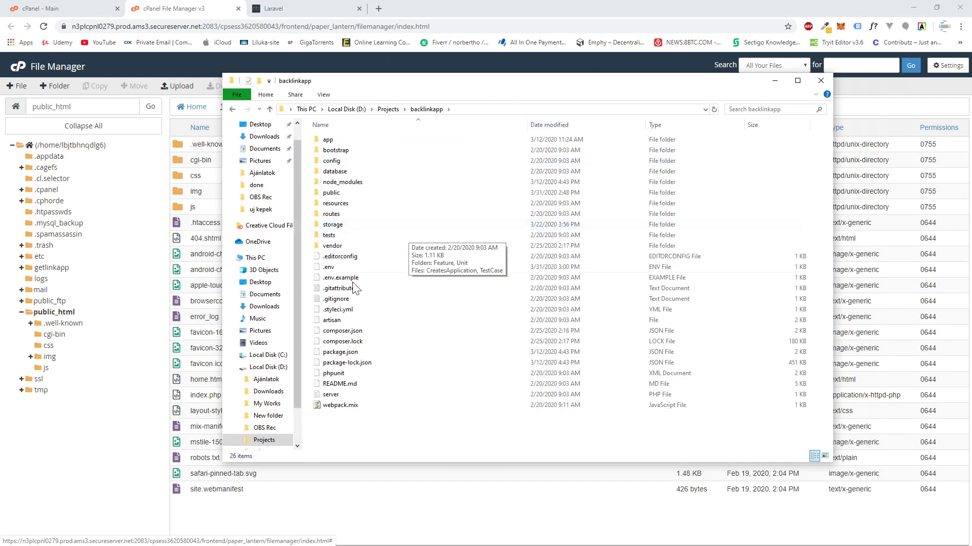
double_click(339, 192)
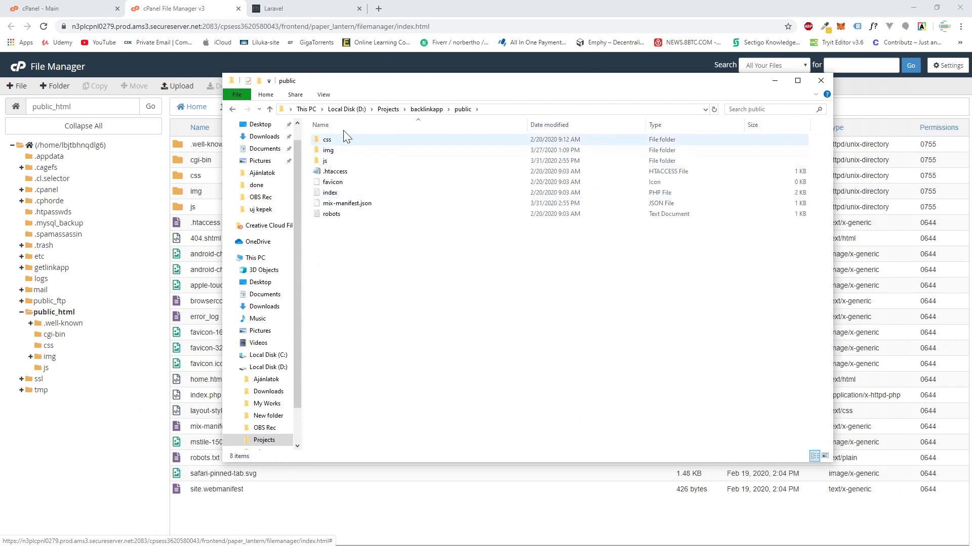
drag(396, 86, 542, 110)
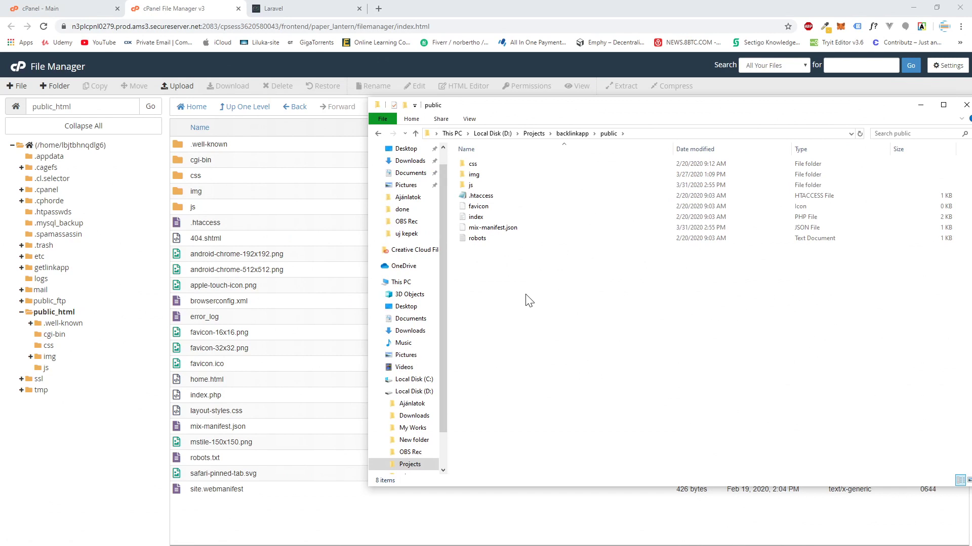
Step: Compress all eight items in public into a zip archive named css
drag(496, 264, 484, 165)
right_click(475, 165)
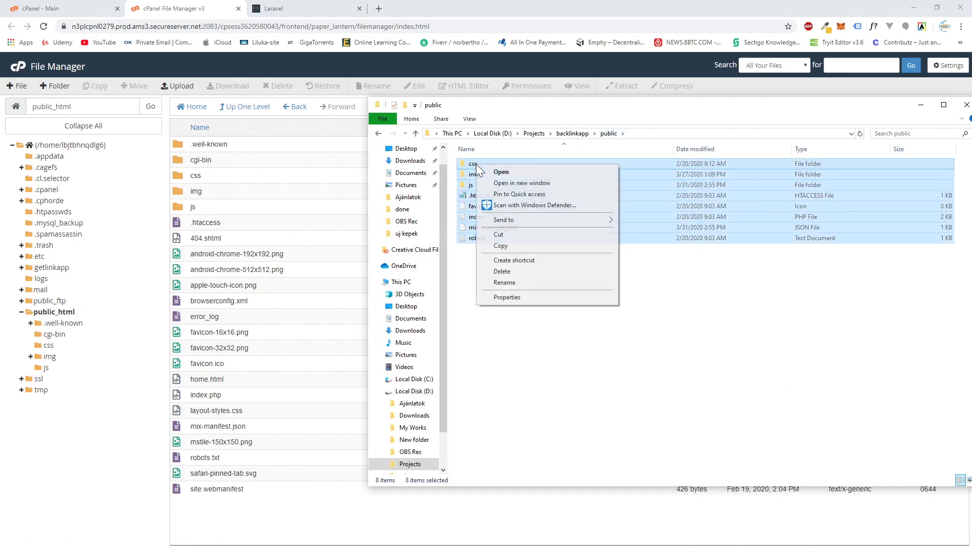
mouse_move(578, 220)
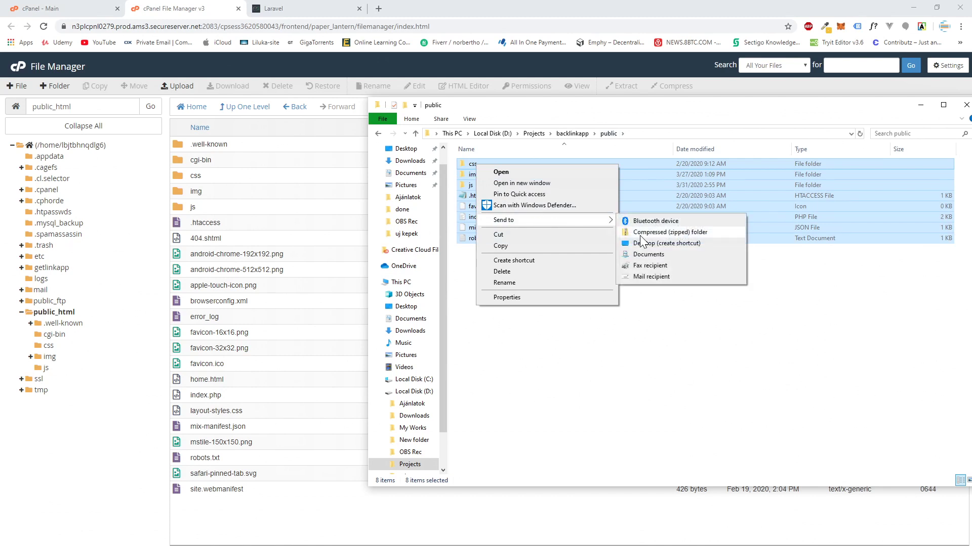
click(689, 233)
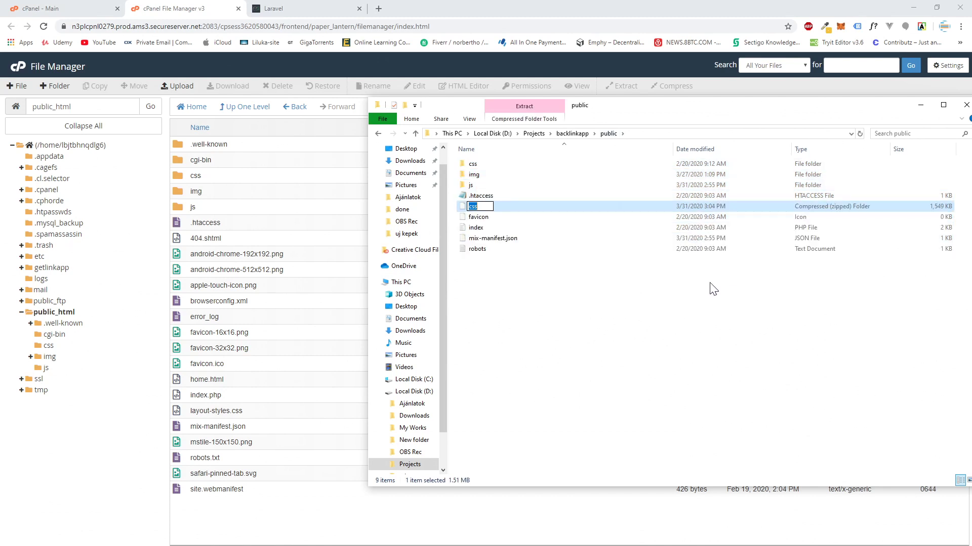
key(Return)
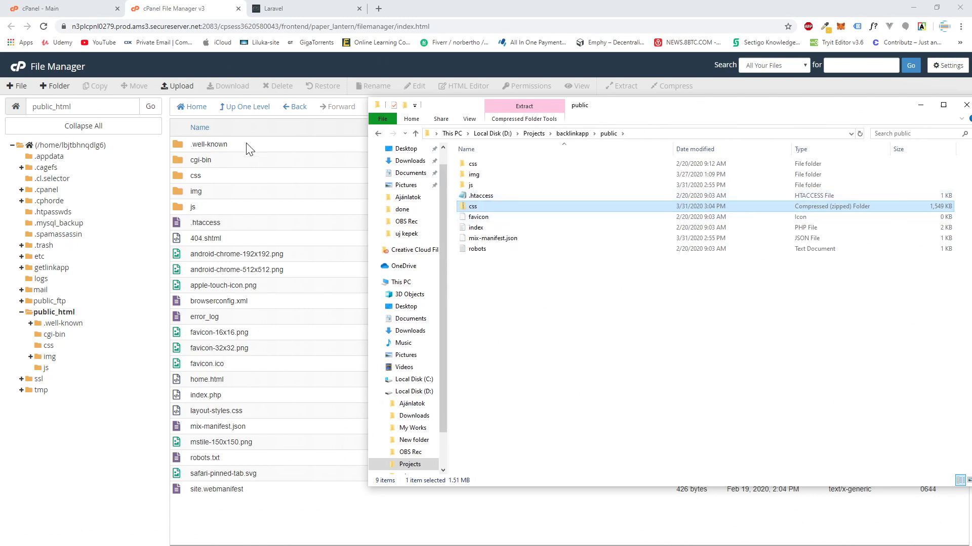
click(446, 8)
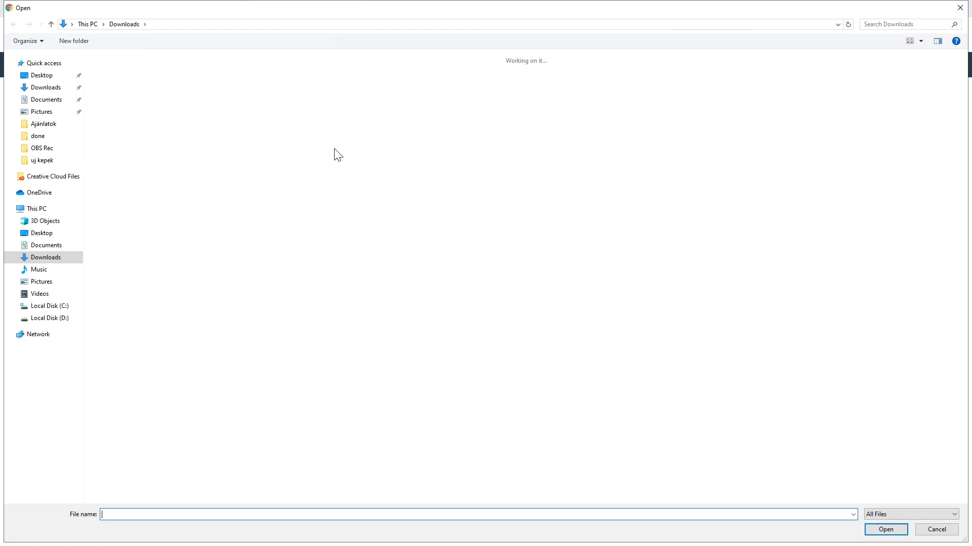
Step: Upload css.zip from D:\Projects\backlinkapp\public into public_html and verify it in the listing
click(48, 318)
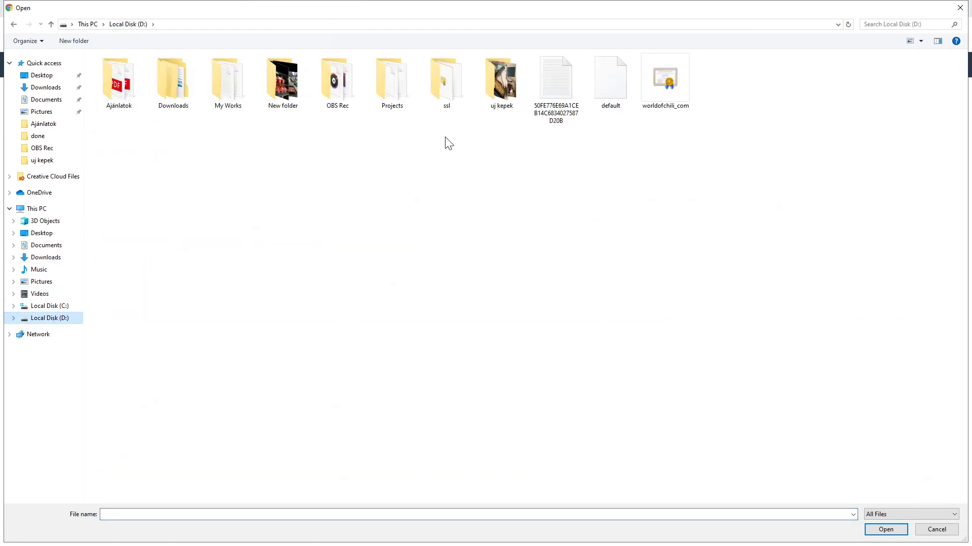
double_click(385, 82)
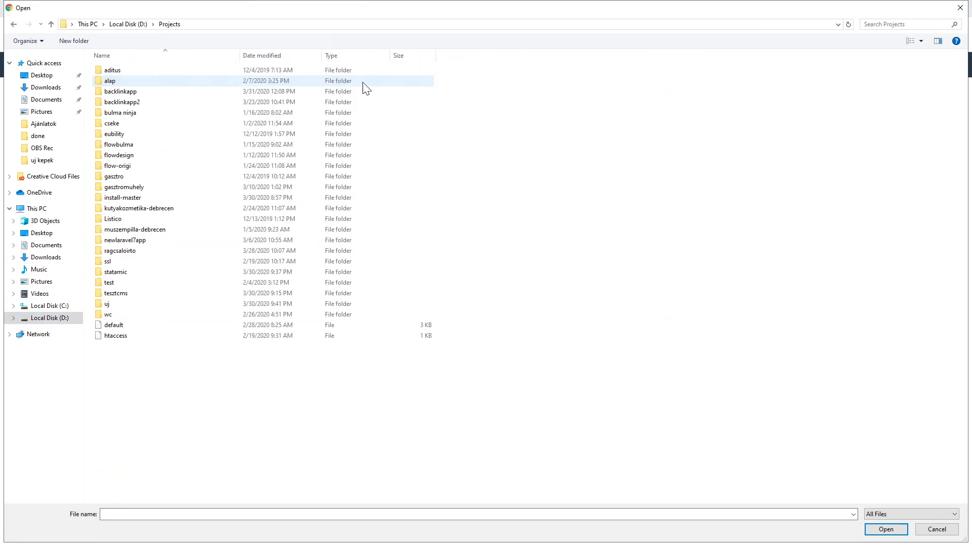
double_click(121, 91)
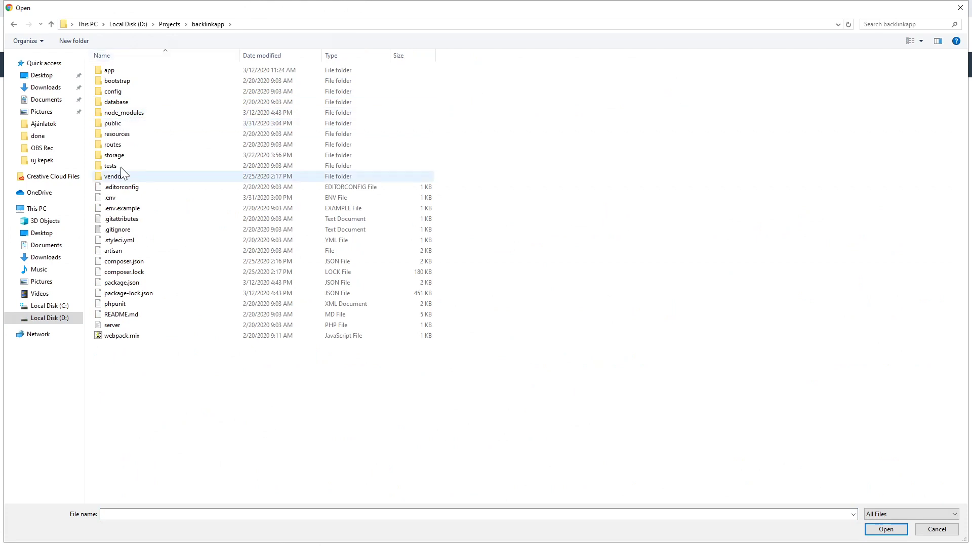
double_click(116, 126)
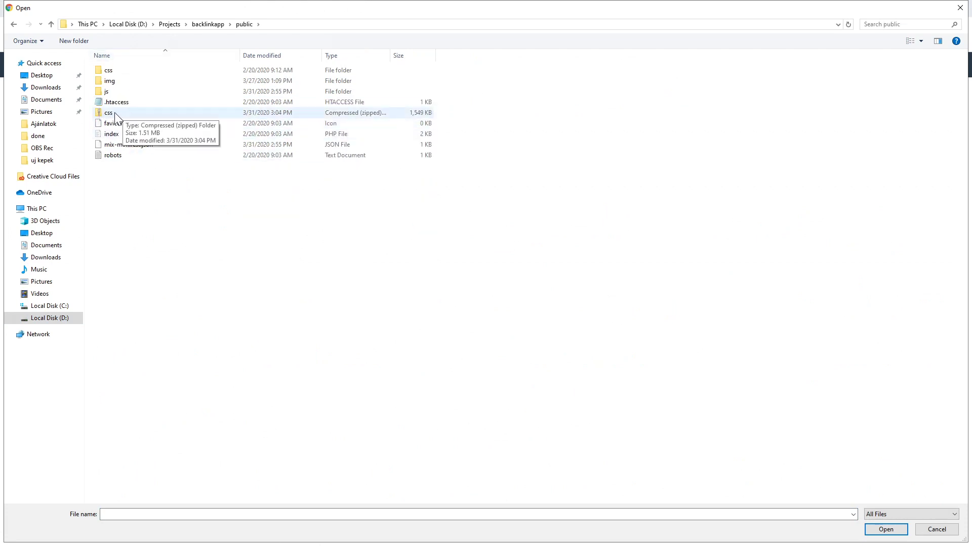
double_click(114, 112)
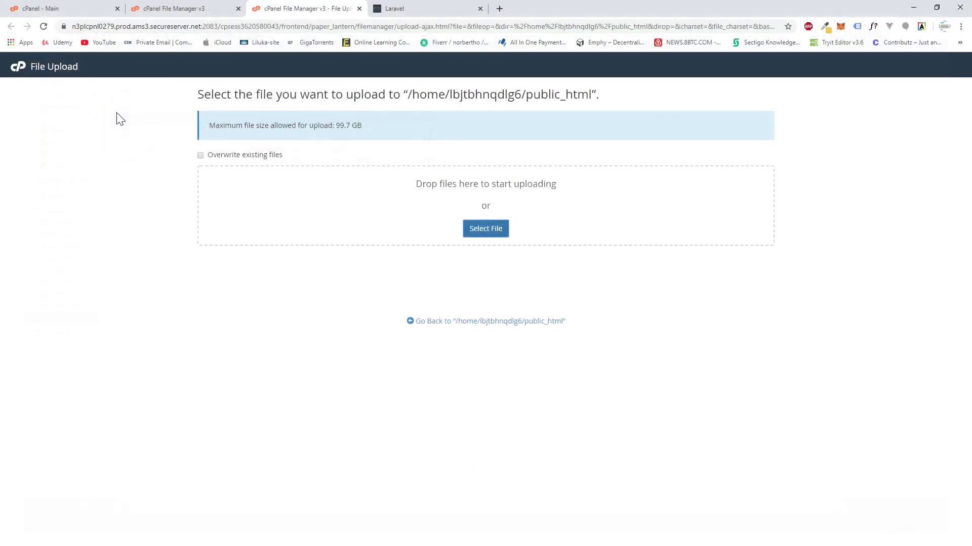
click(478, 322)
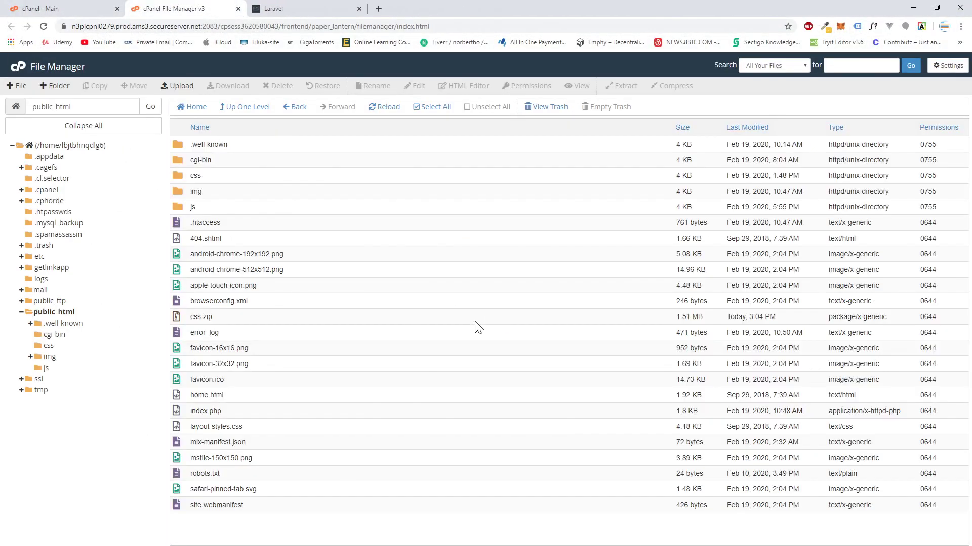
click(193, 320)
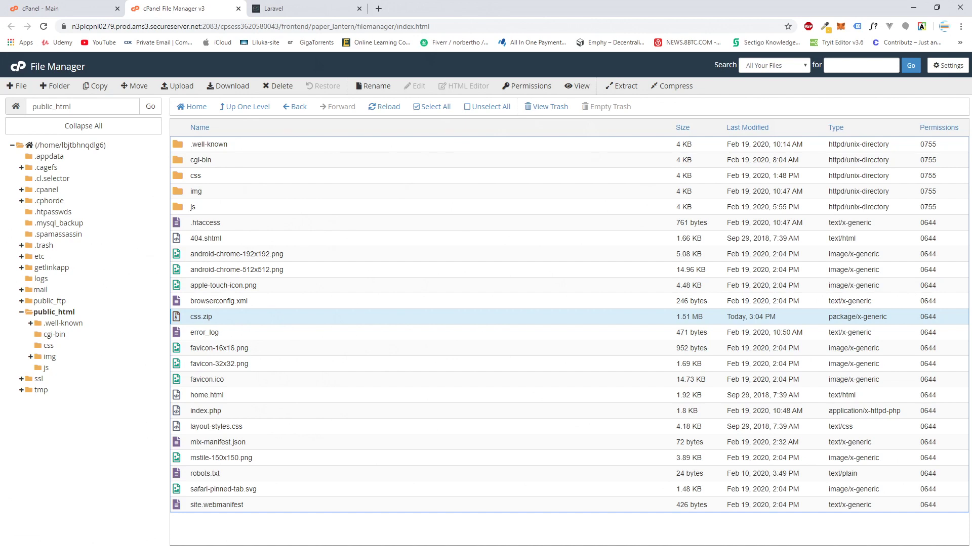
click(176, 317)
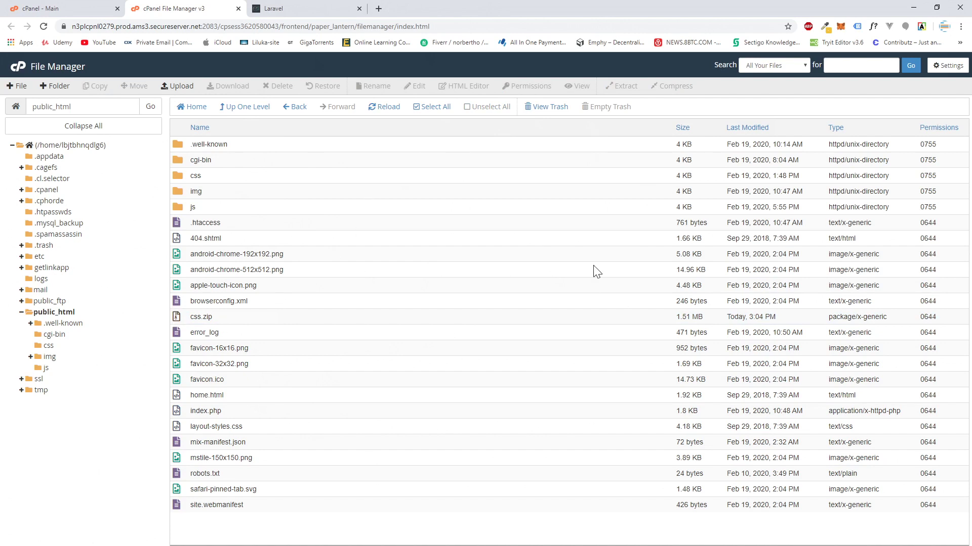
key(alt+Tab)
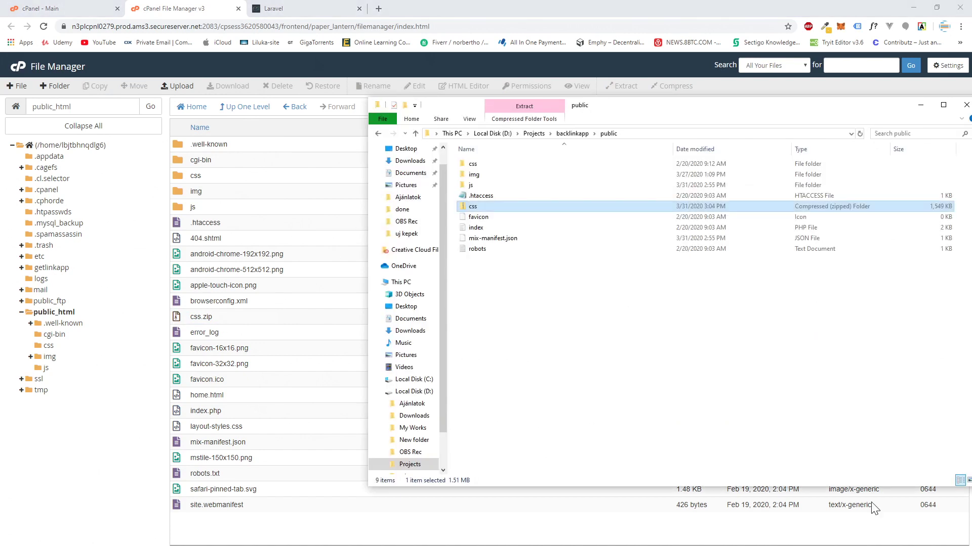
click(607, 135)
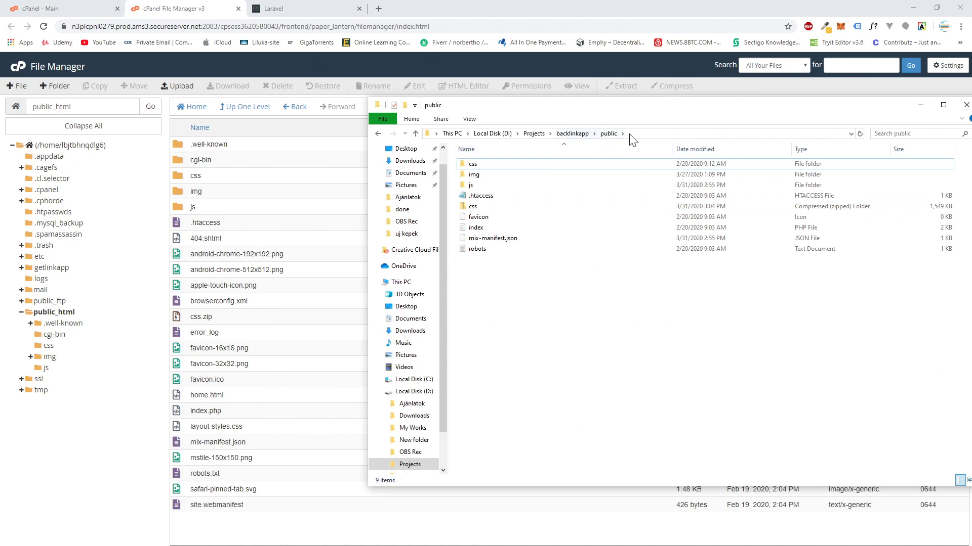
click(571, 133)
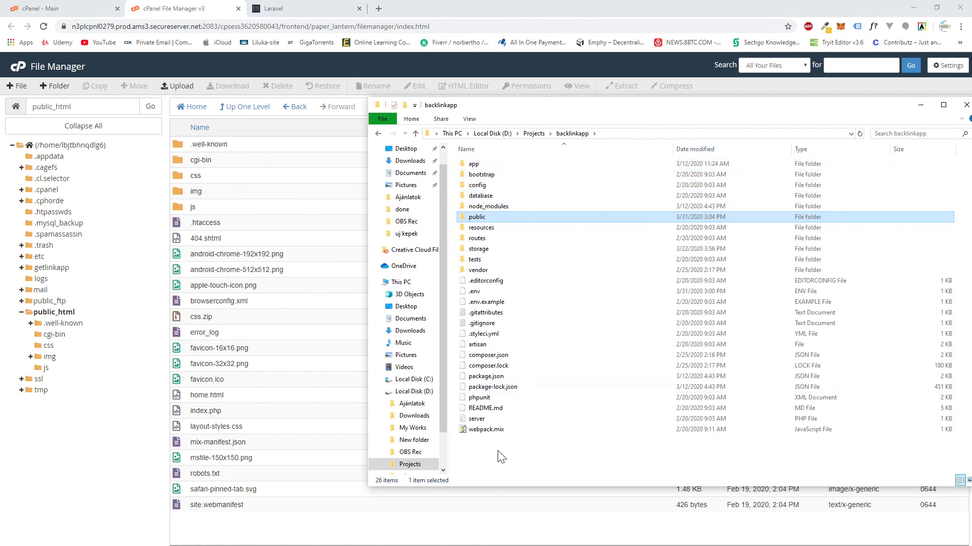
drag(501, 457, 486, 165)
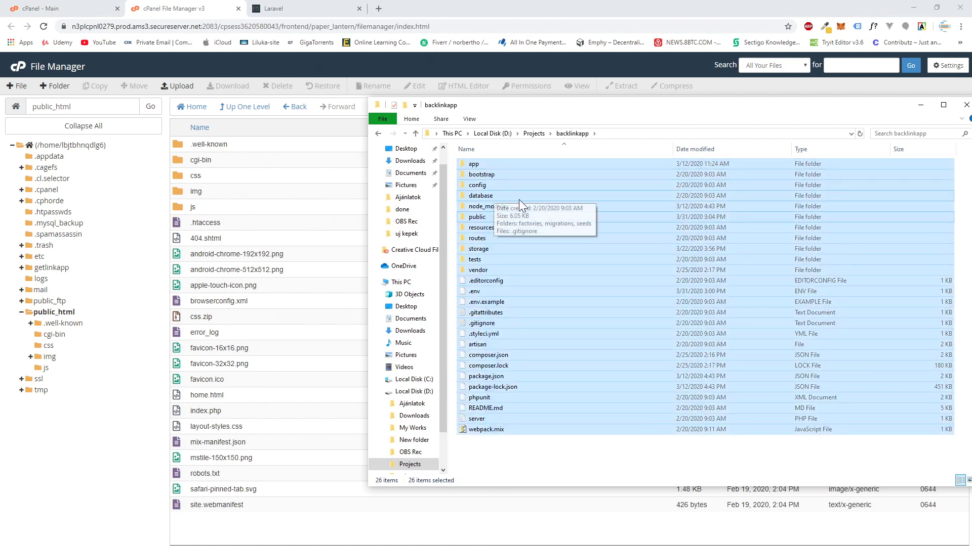
ctrl+click(479, 218)
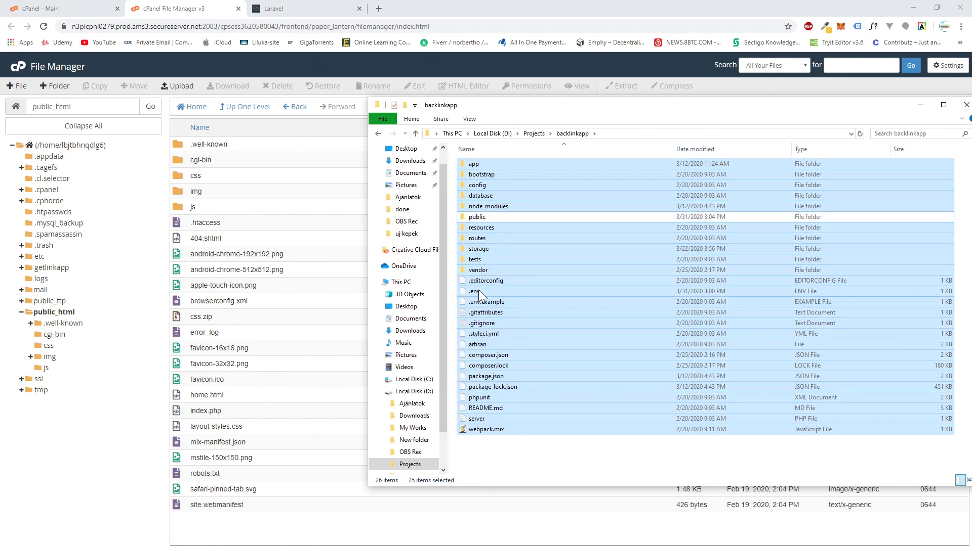
right_click(482, 272)
mouse_move(542, 302)
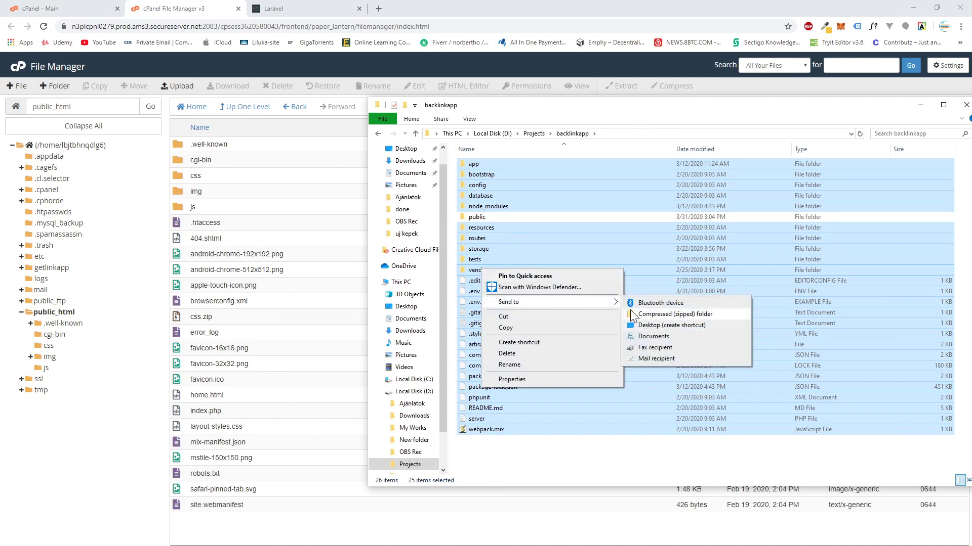
click(543, 475)
click(59, 459)
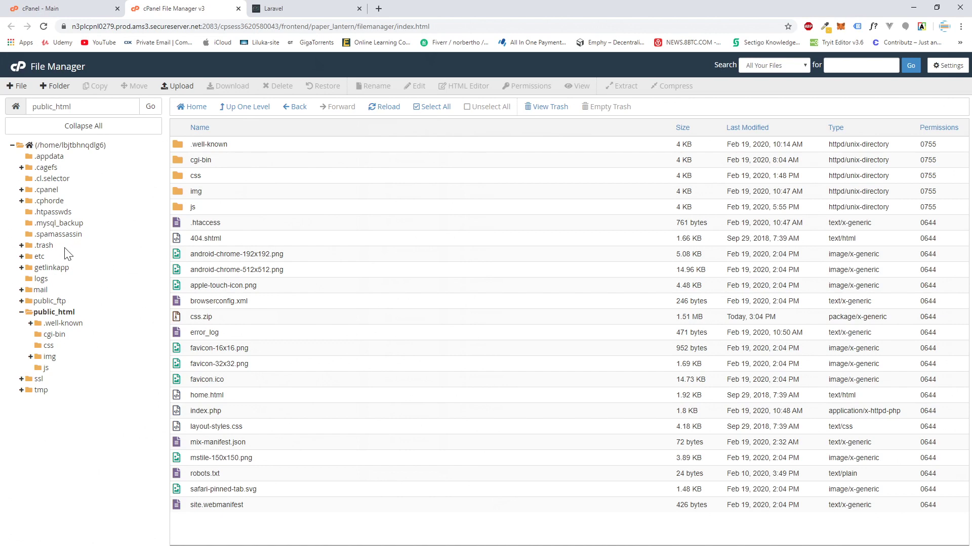
Step: Show the home directory's contents, starting a new 'laraapp' folder but cancelling it
click(61, 143)
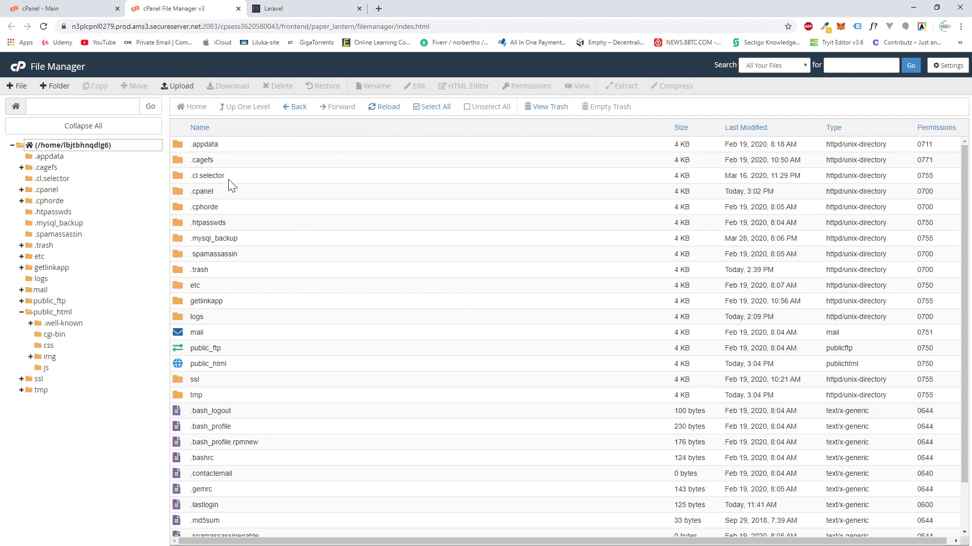
click(56, 87)
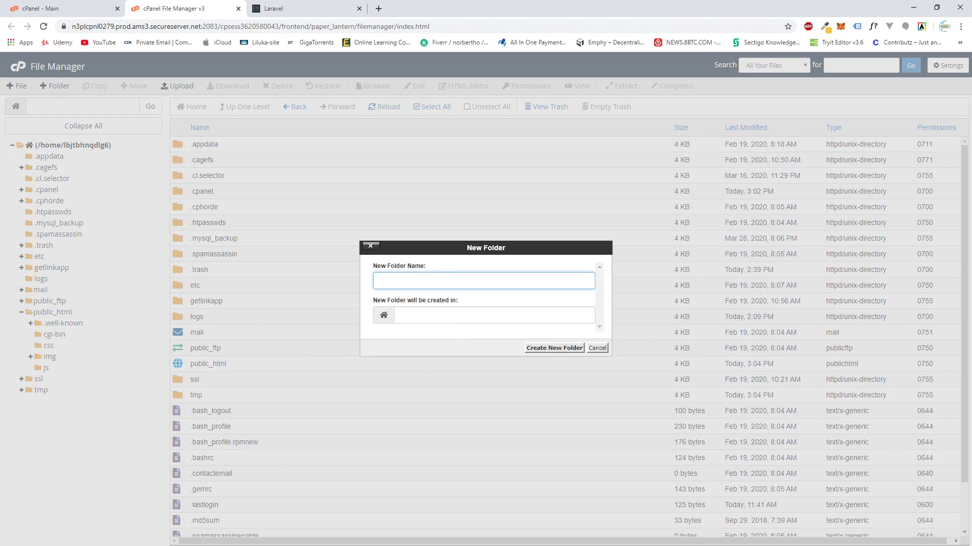
text(la)
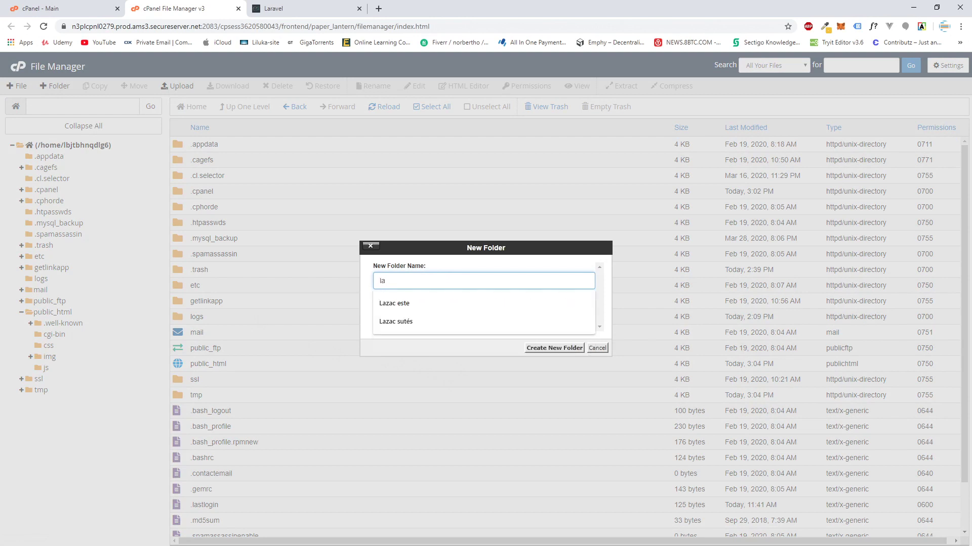
text(ra)
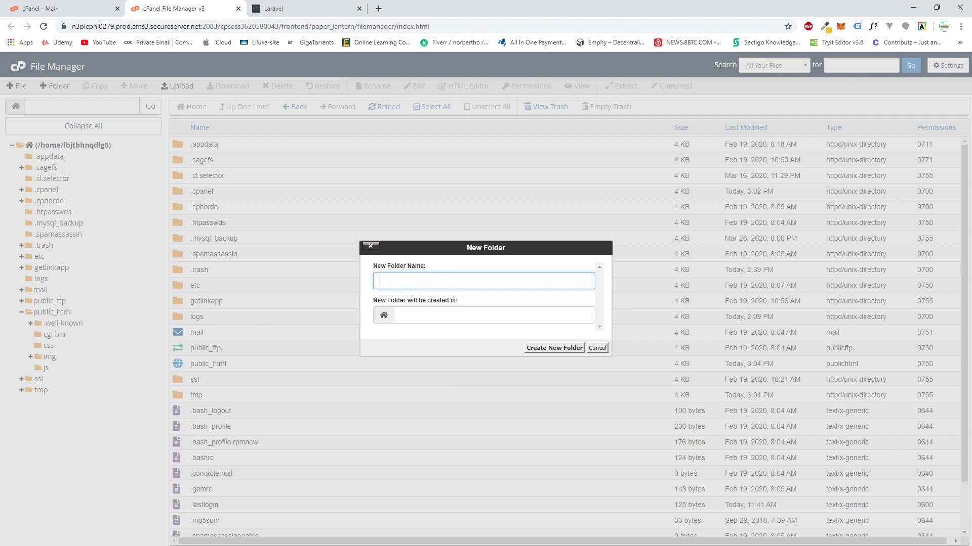
text(app)
click(595, 348)
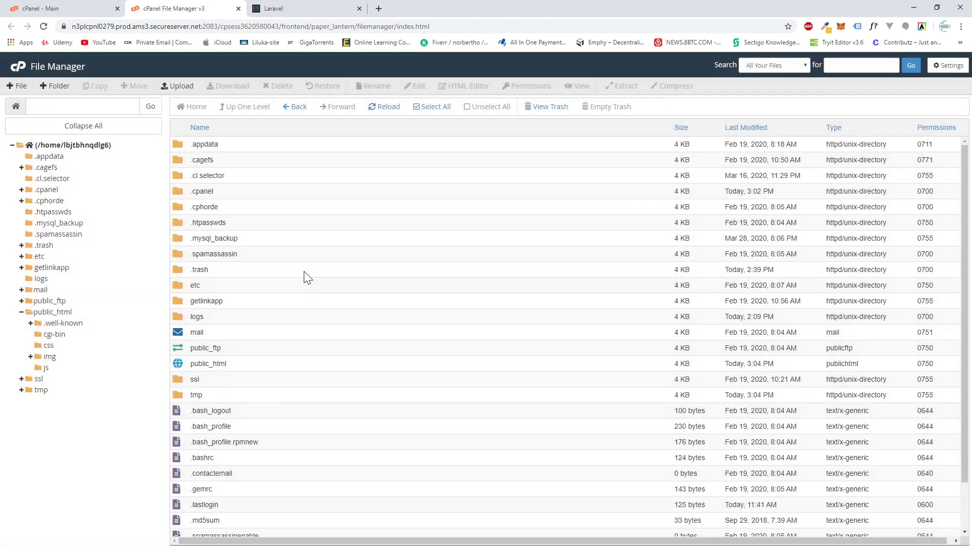
Step: Open the getlinkapp folder and select its .env file, then list public_html's contents again
click(175, 302)
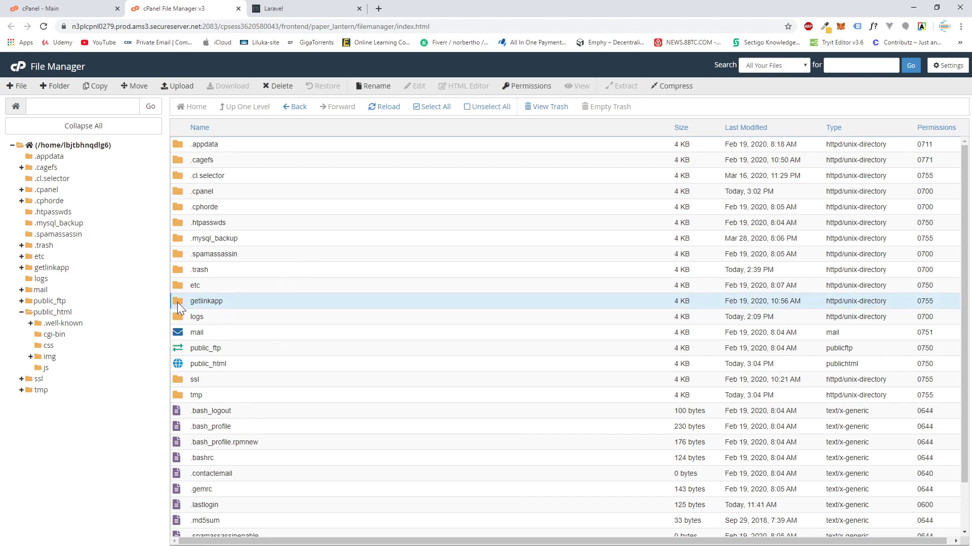
double_click(177, 302)
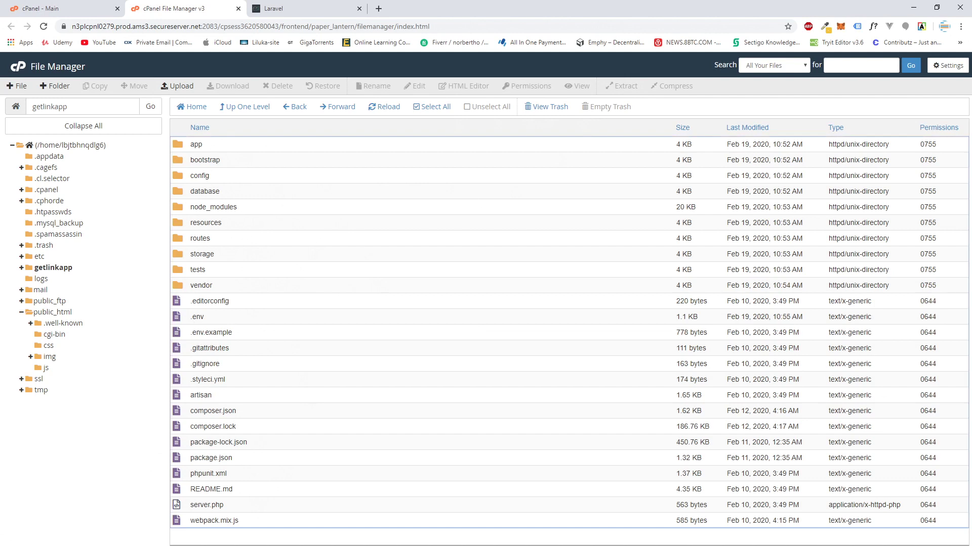
click(185, 319)
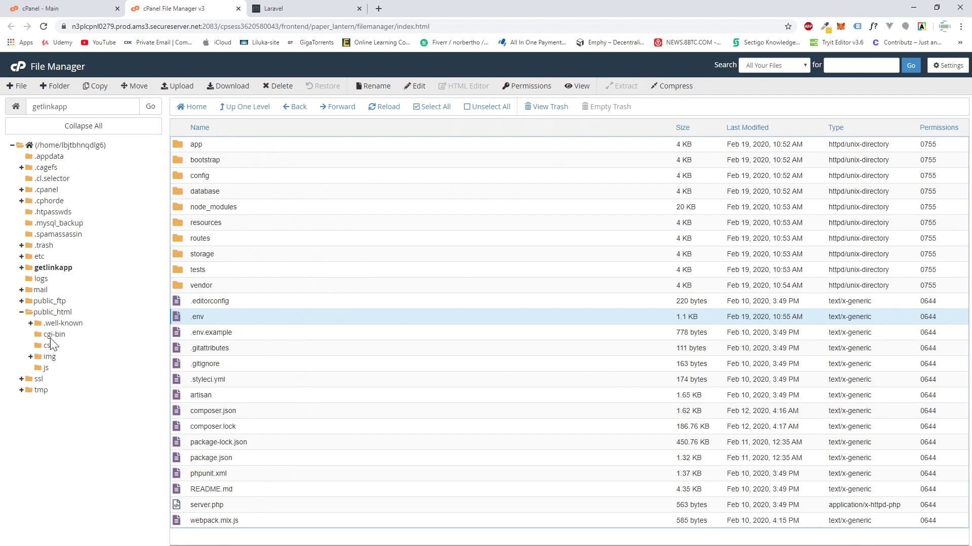
click(38, 313)
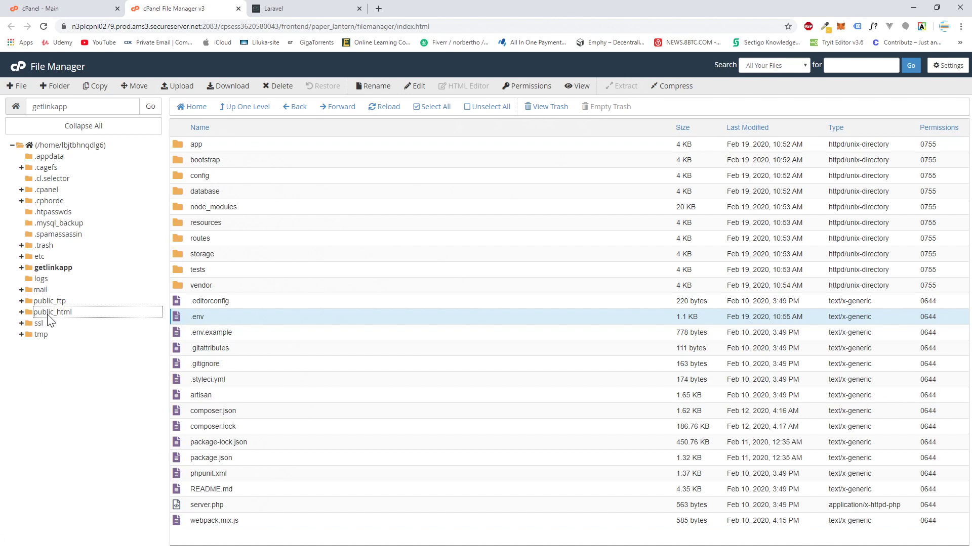
click(48, 313)
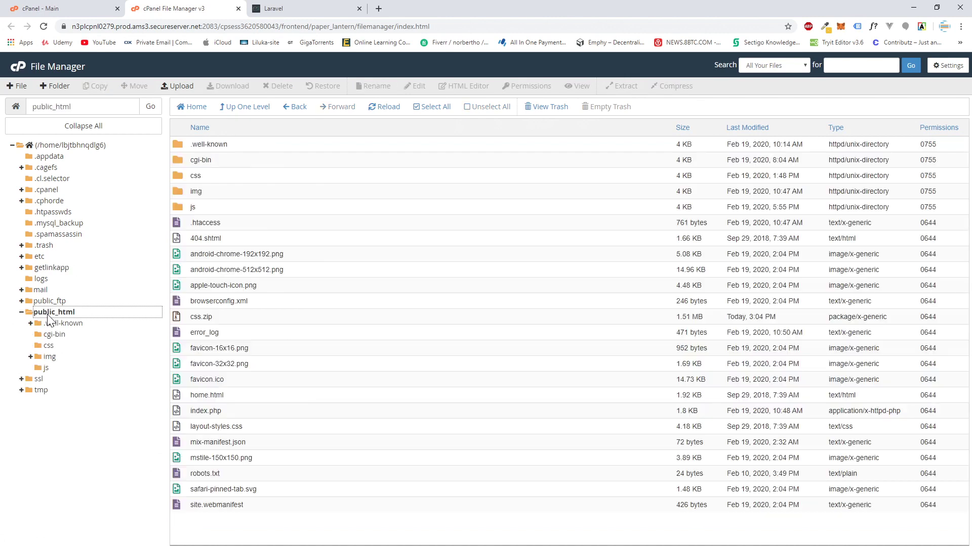
Step: Open public_html's index.php in the code editor and highlight the require paths on lines 24 and 38
click(176, 411)
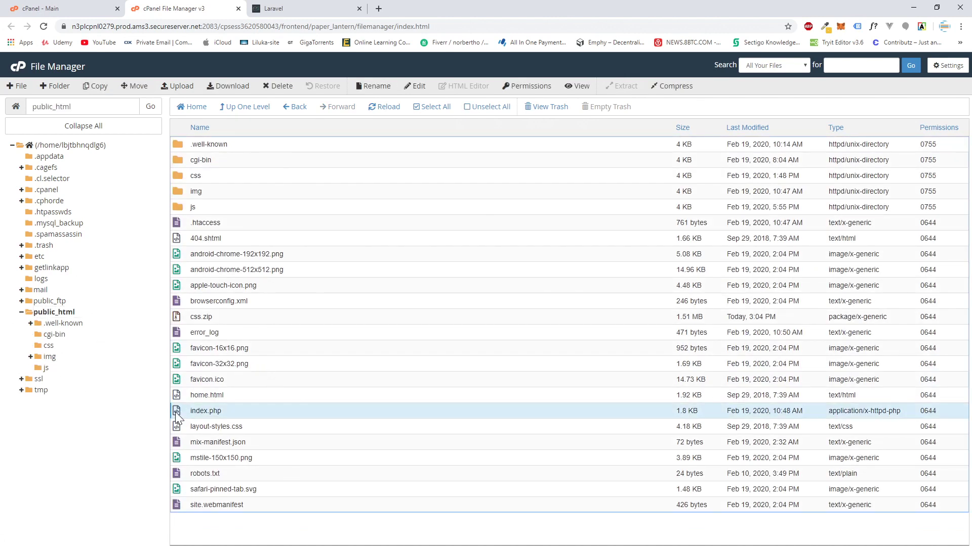
click(416, 90)
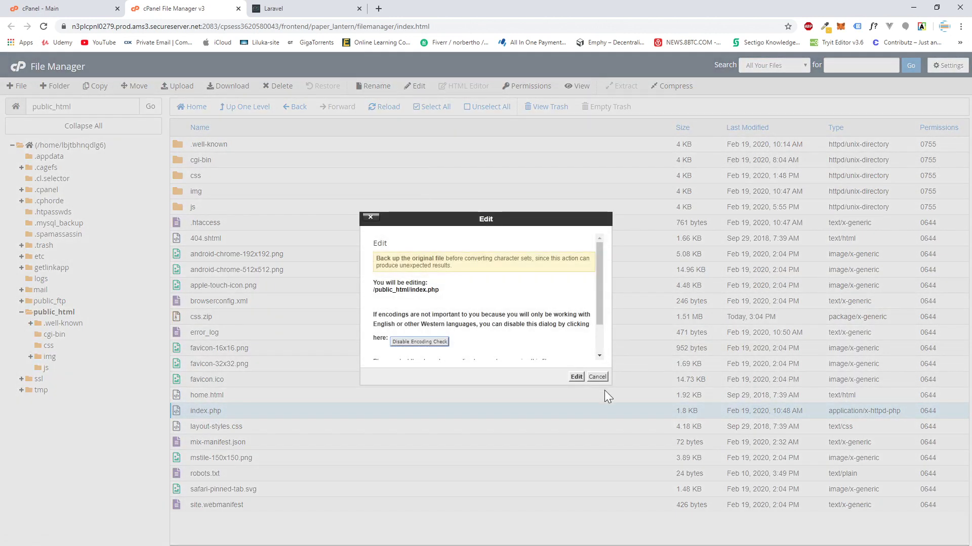
click(574, 381)
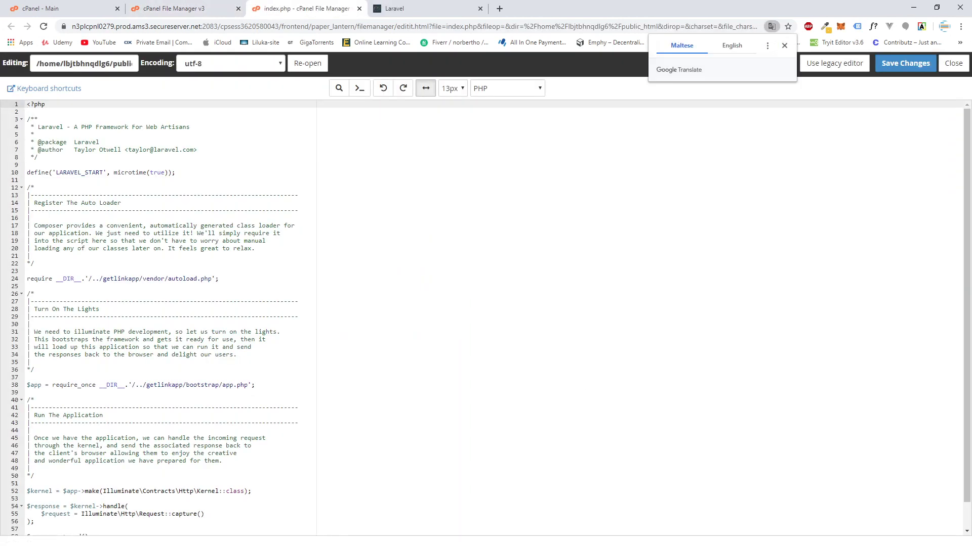
drag(254, 385, 27, 386)
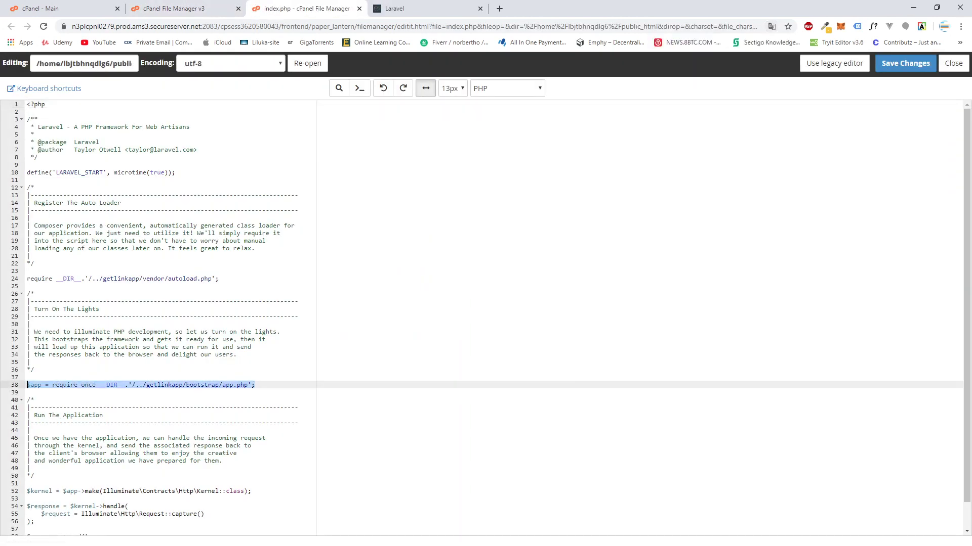
drag(218, 279, 27, 278)
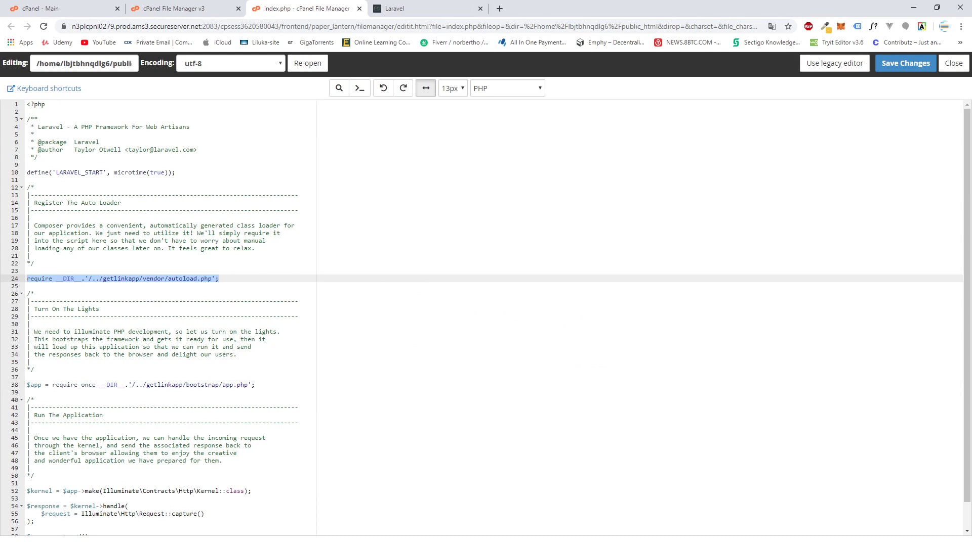
click(191, 11)
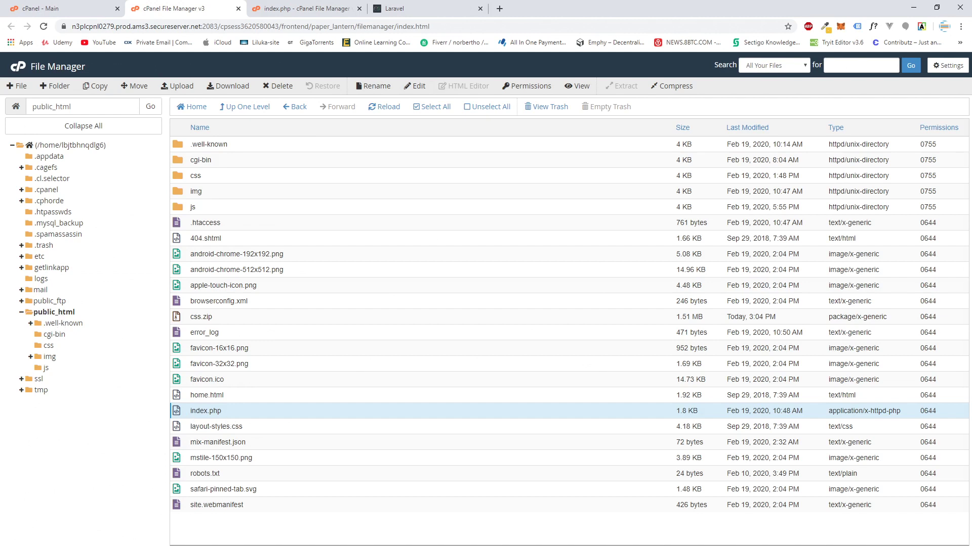
Step: Open the local public/index.php in VS Code and review its ../vendor autoload and ../bootstrap require lines
key(alt+Tab)
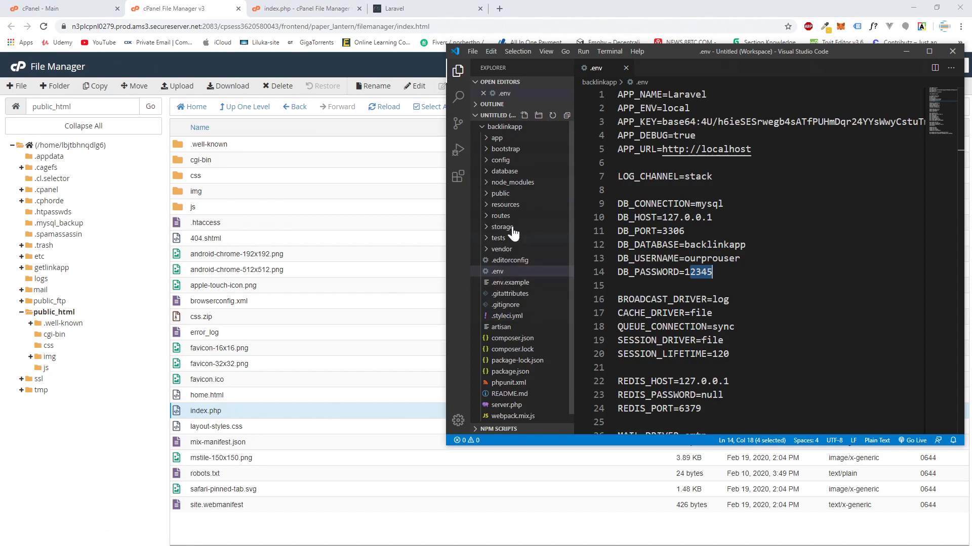
click(499, 196)
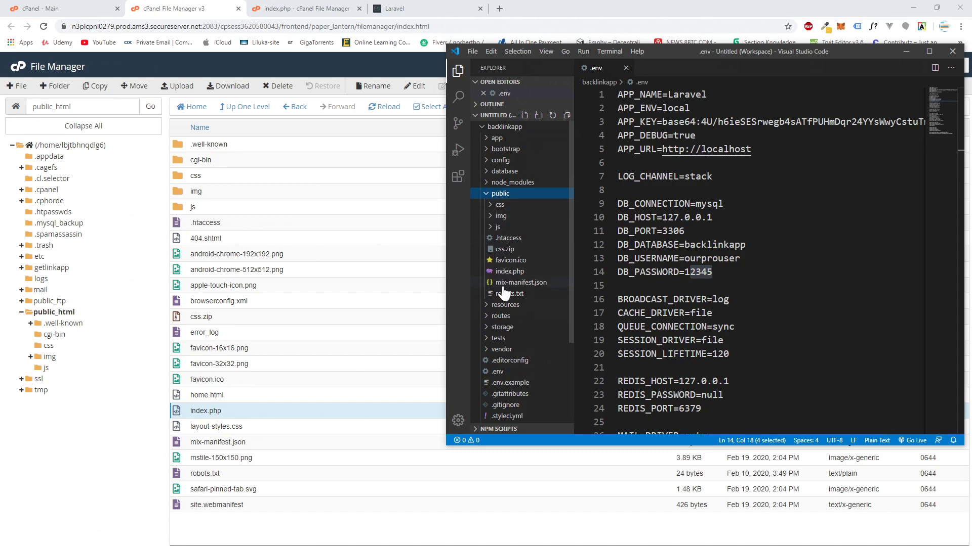
click(506, 272)
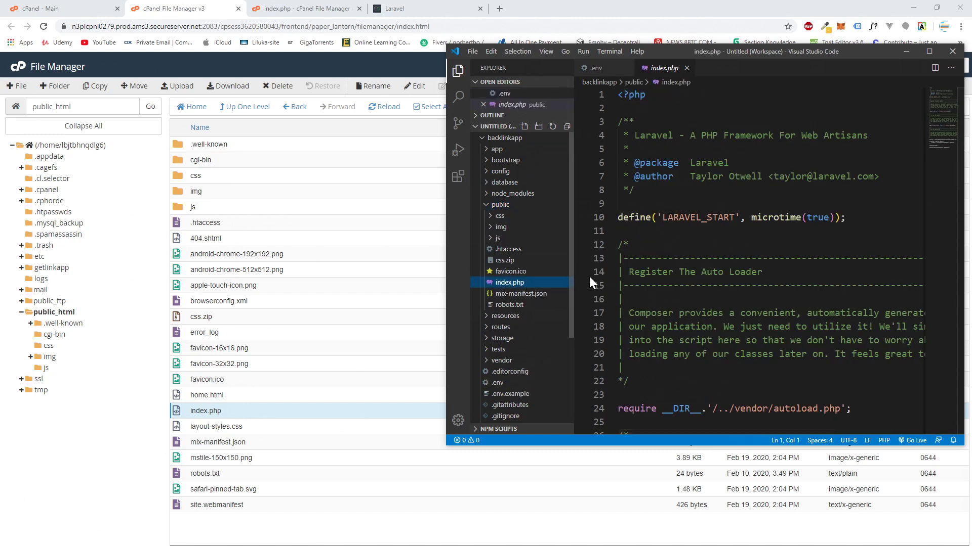
scroll(588, 274, down, 6)
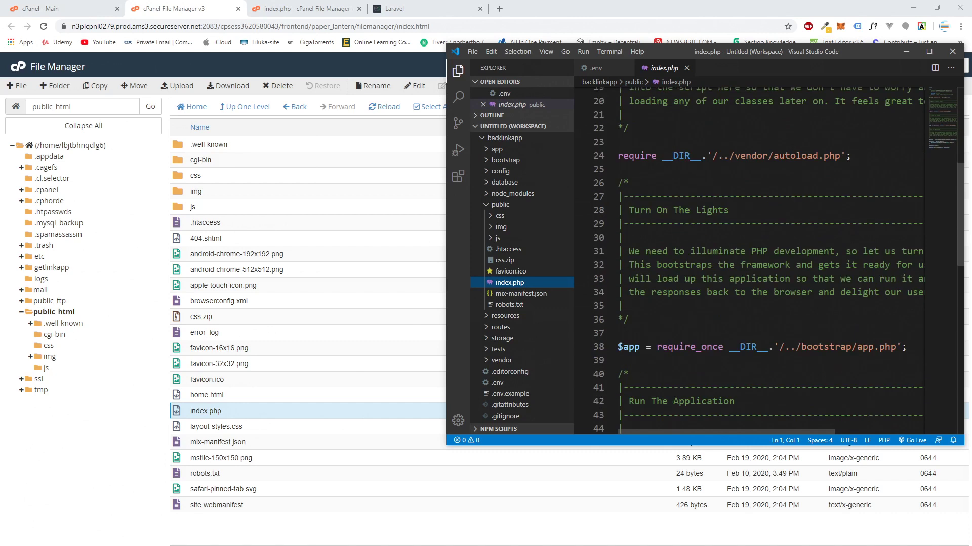
scroll(778, 260, up, 1)
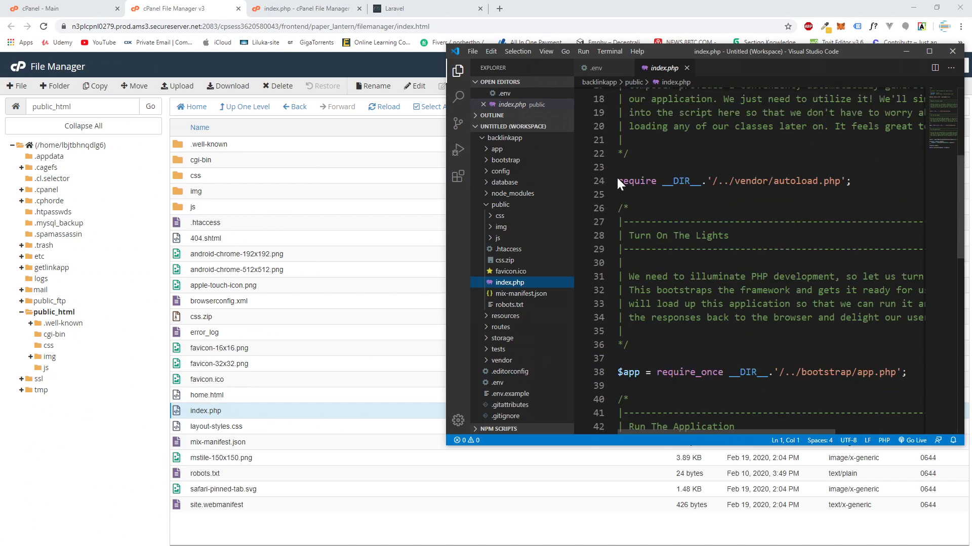
drag(851, 181, 618, 181)
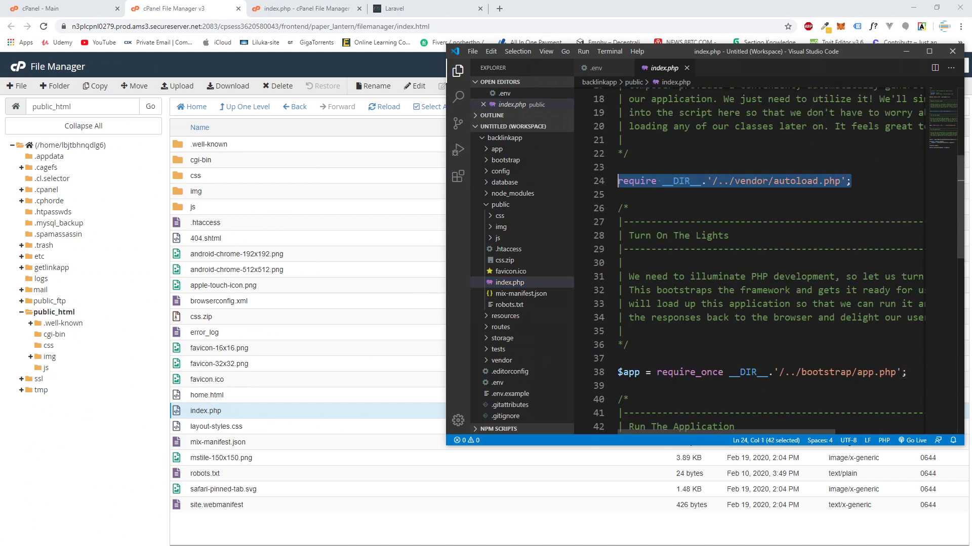
drag(906, 372, 636, 373)
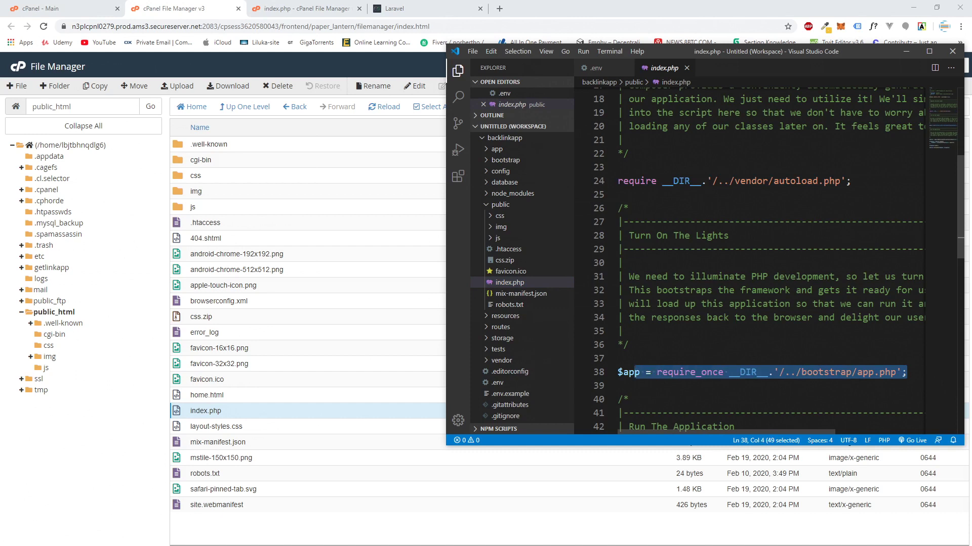
click(728, 180)
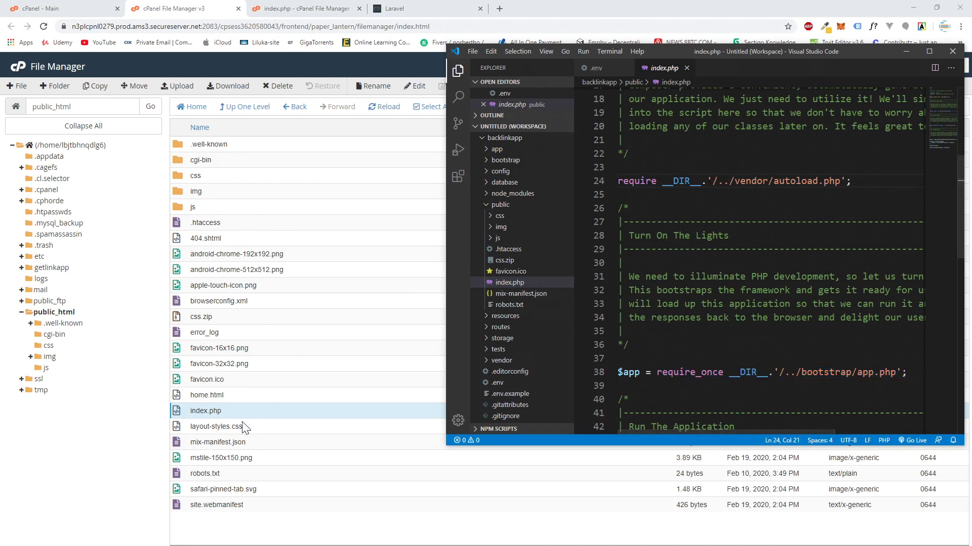
click(267, 9)
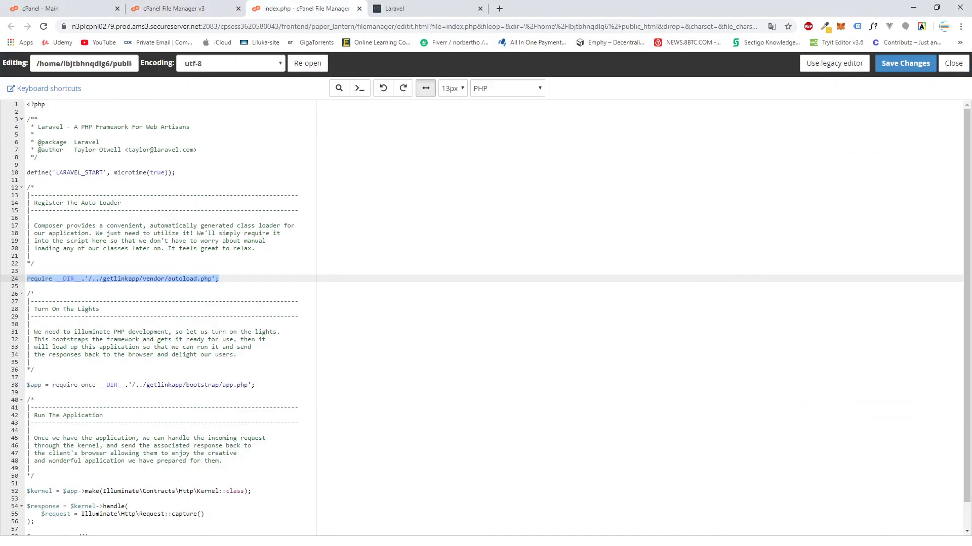
key(alt+Tab)
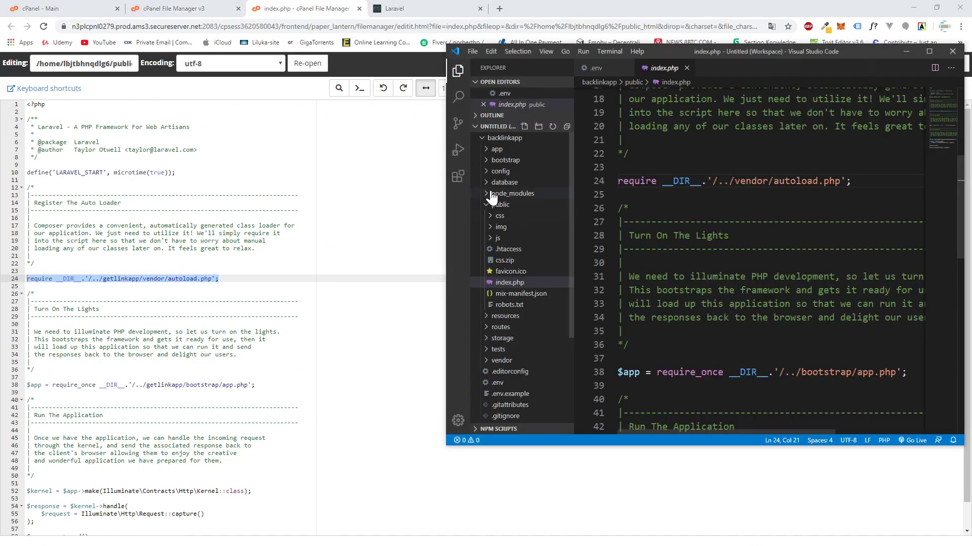
drag(804, 52, 683, 124)
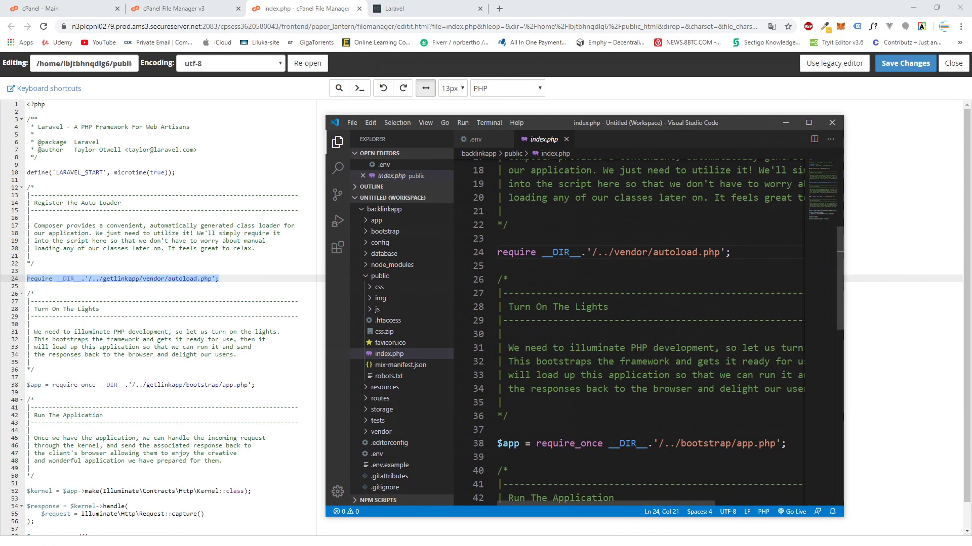
text(/)
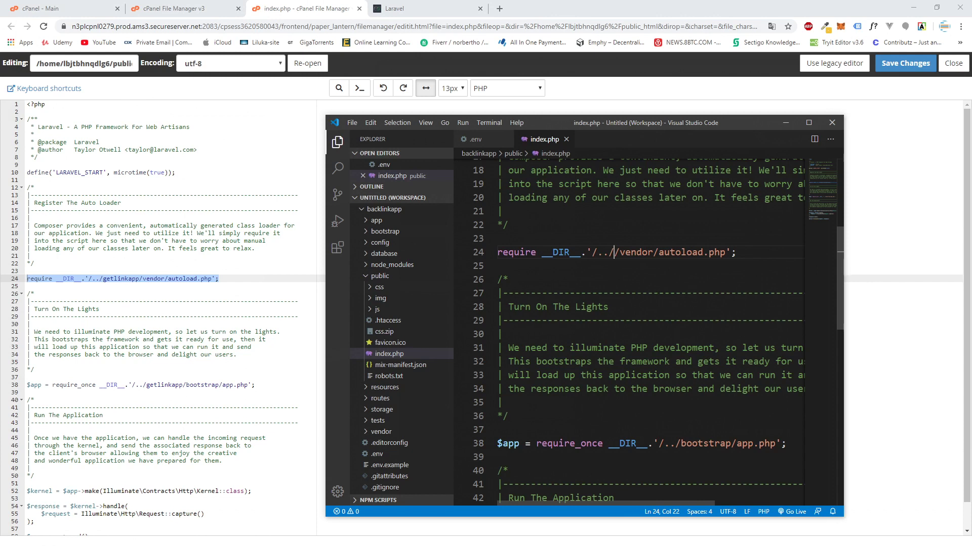
text(get)
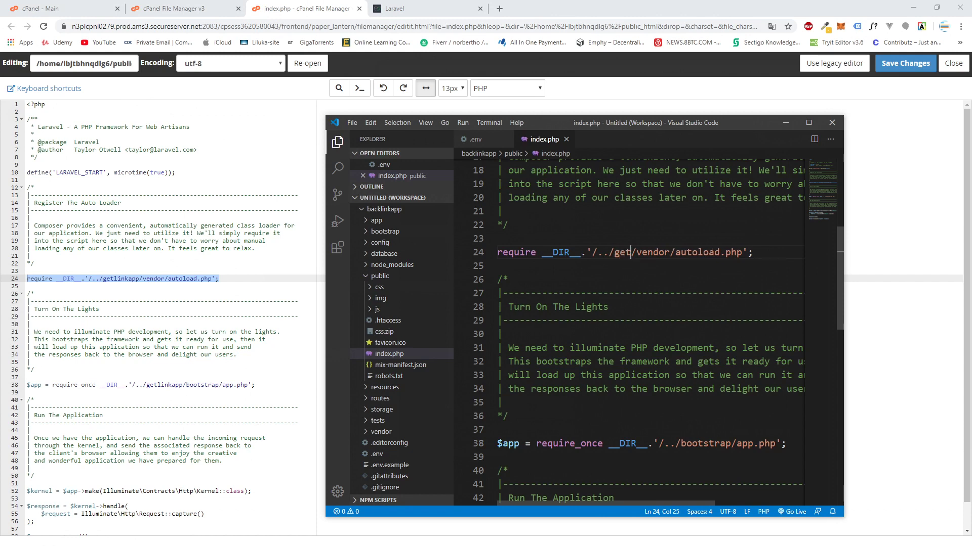
text(linka)
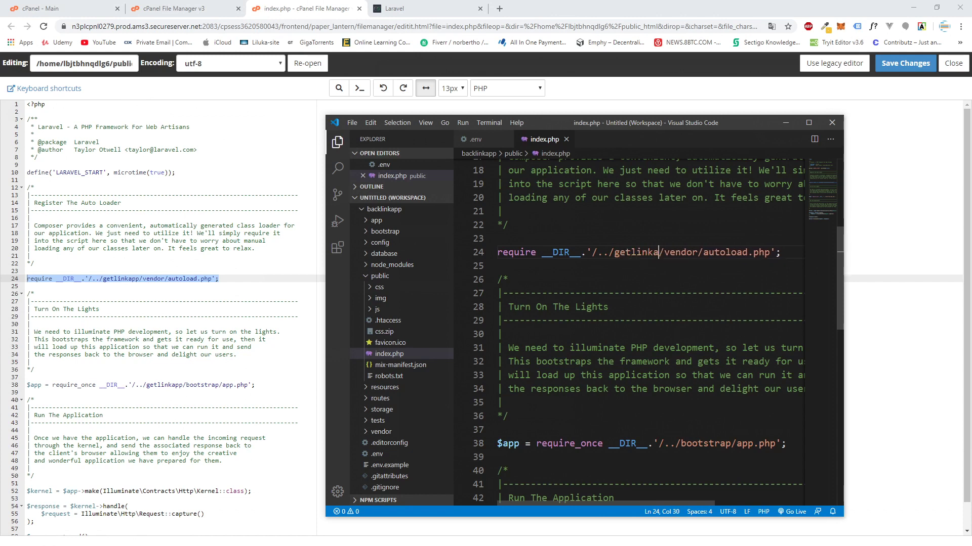
text(pp)
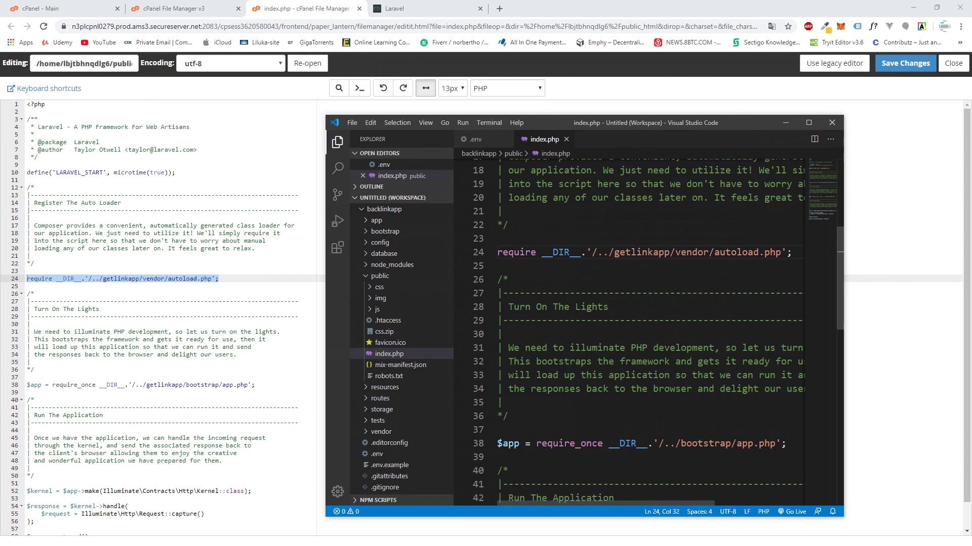
key(ctrl+d)
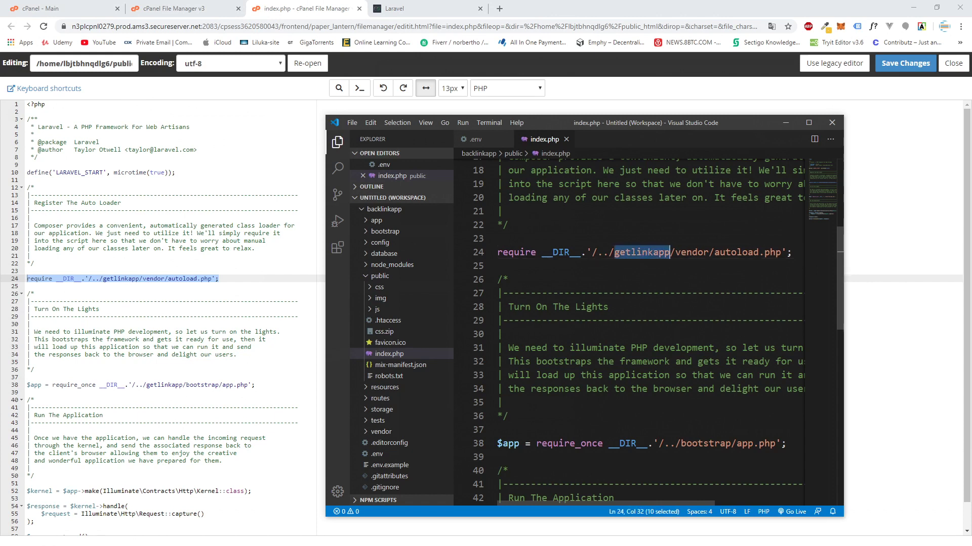
key(ctrl+c)
click(681, 443)
key(ctrl+v)
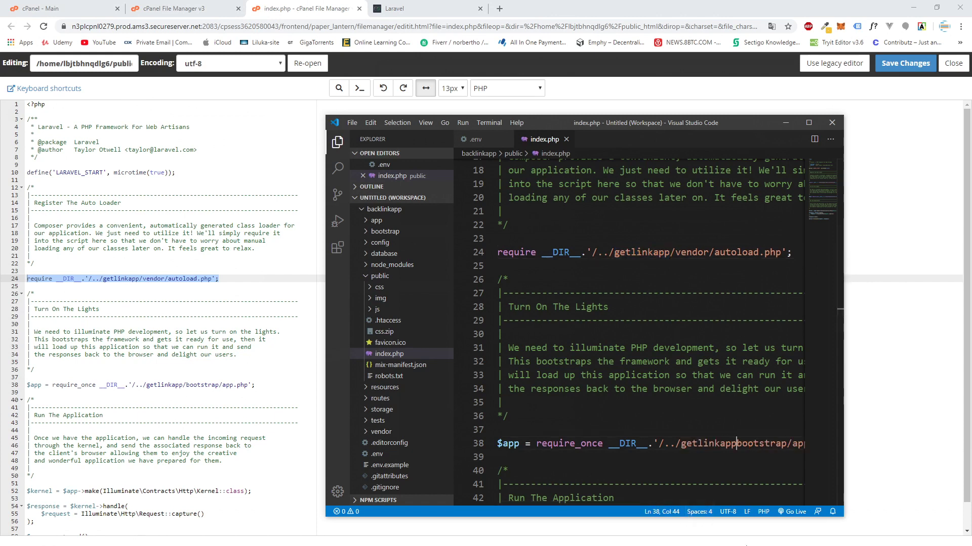
text(/)
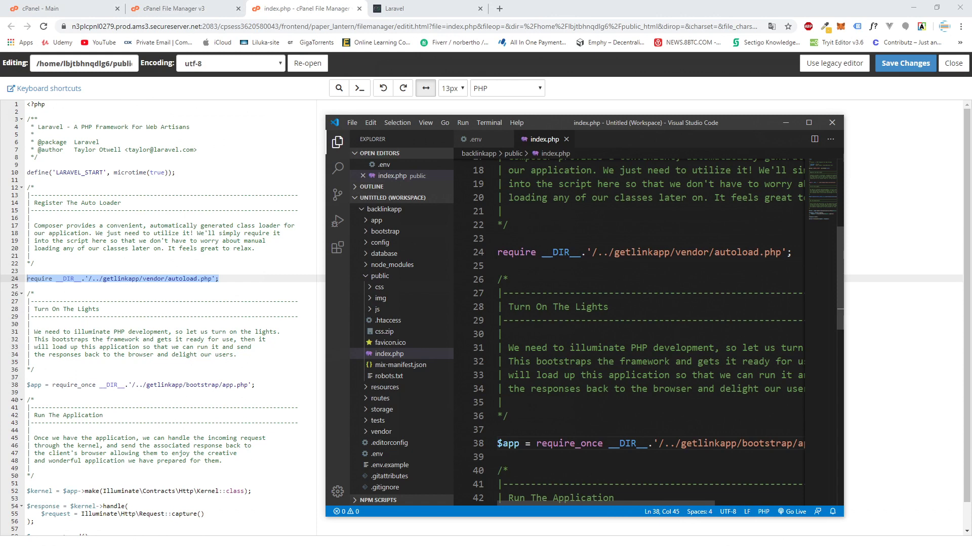
key(BackSpace)
key(BackSpace)
key(BackSpace)
key(BackSpace)
key(BackSpace)
key(BackSpace)
key(BackSpace)
key(BackSpace)
key(BackSpace)
key(BackSpace)
key(BackSpace)
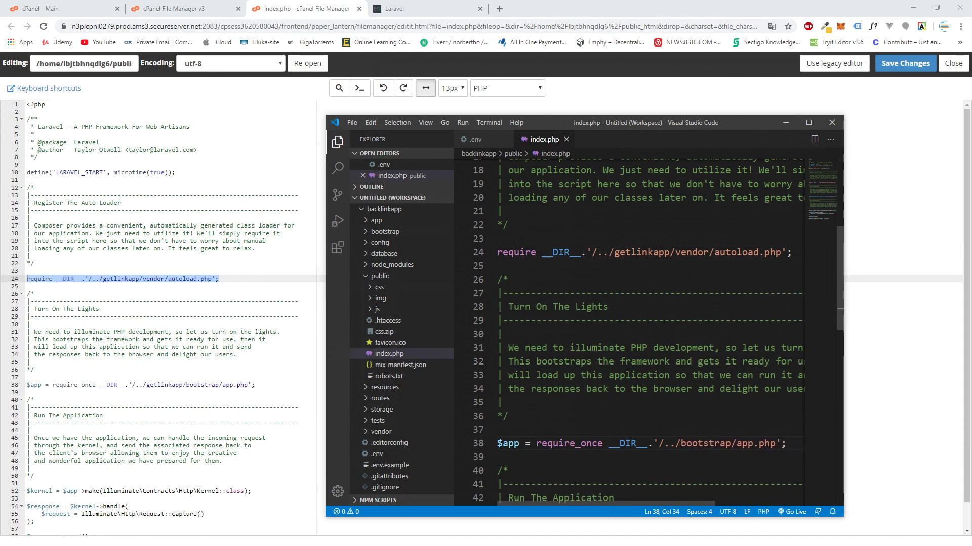
click(675, 252)
key(BackSpace)
key(BackSpace)
key(BackSpace)
key(BackSpace)
key(BackSpace)
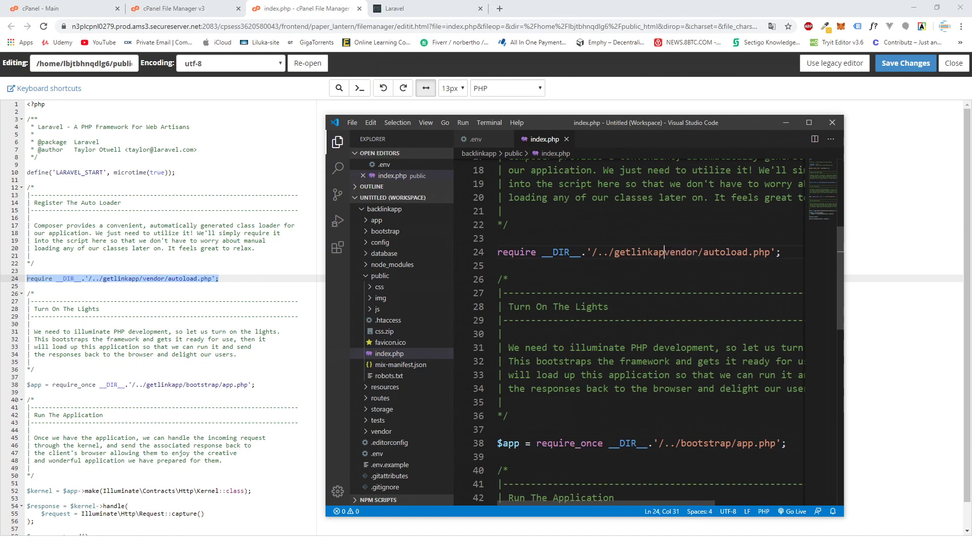
key(BackSpace)
key(BackSpace)
key(BackSpace)
key(BackSpace)
key(BackSpace)
key(BackSpace)
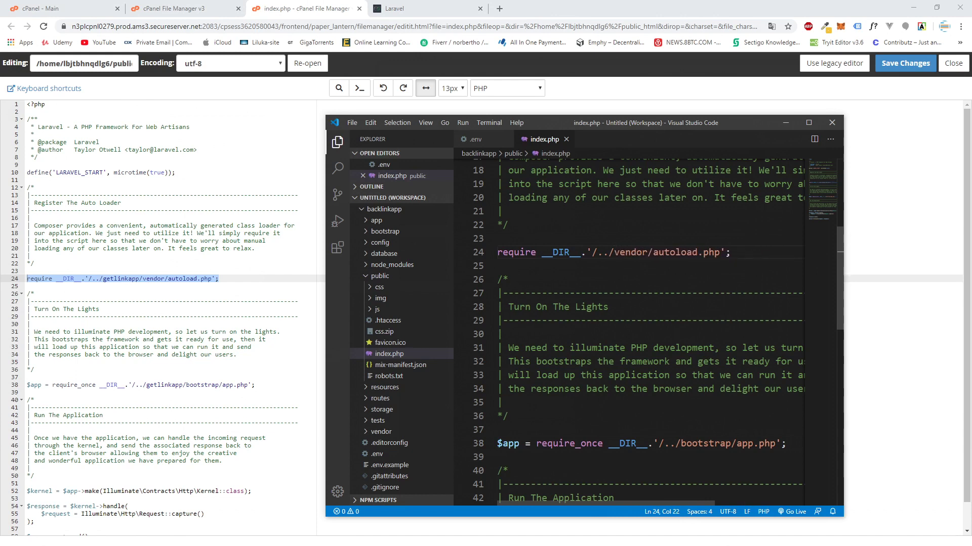
Step: Highlight getlinkapp in the server index.php's autoload and bootstrap paths, then close the editor
click(785, 123)
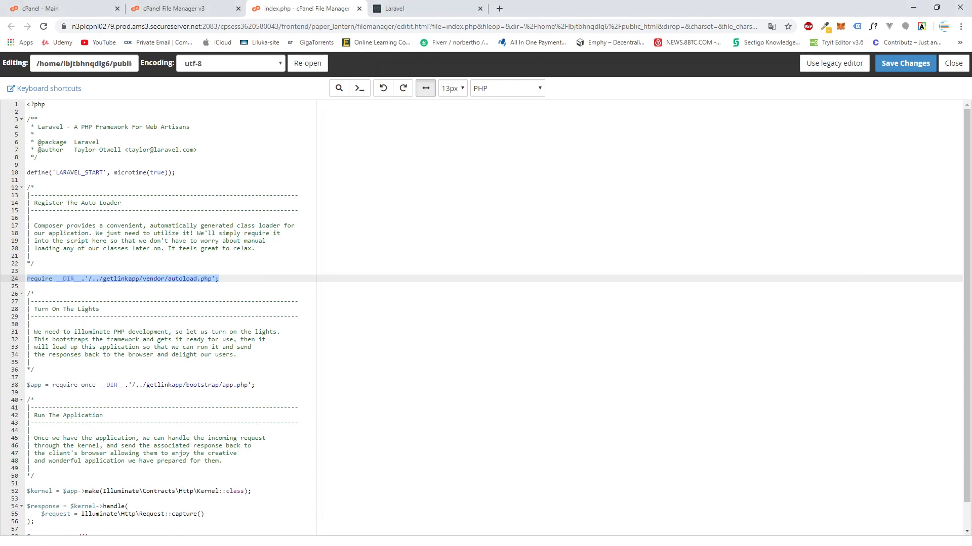
drag(102, 279, 133, 279)
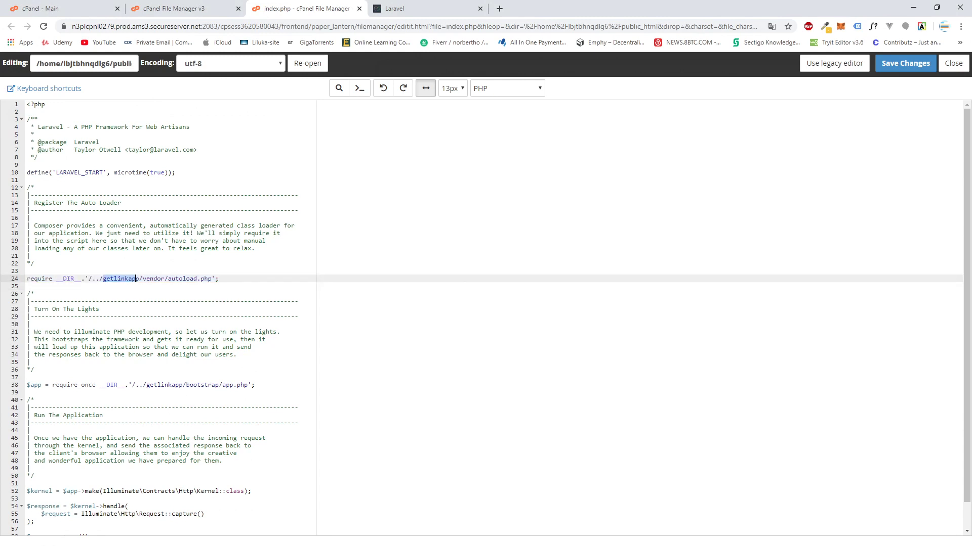
drag(146, 386, 183, 385)
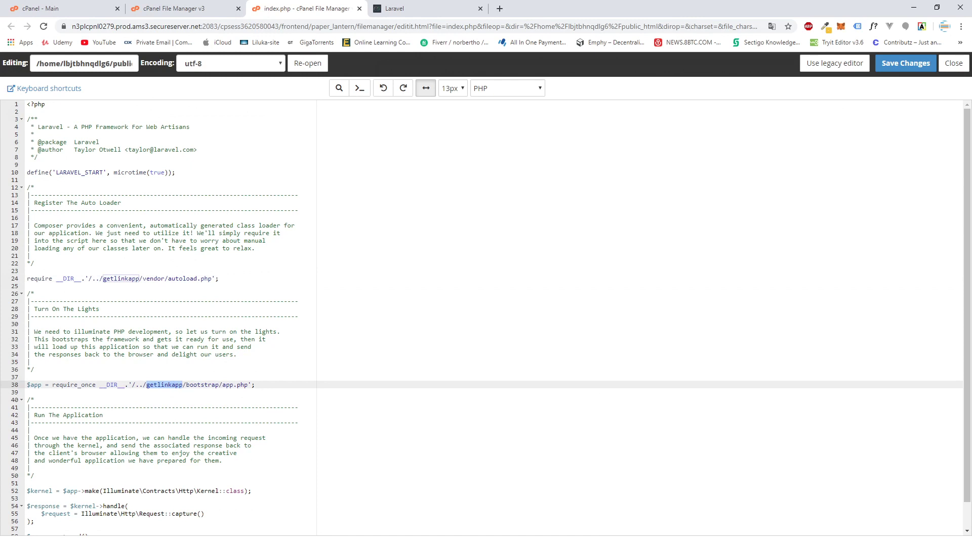
click(953, 64)
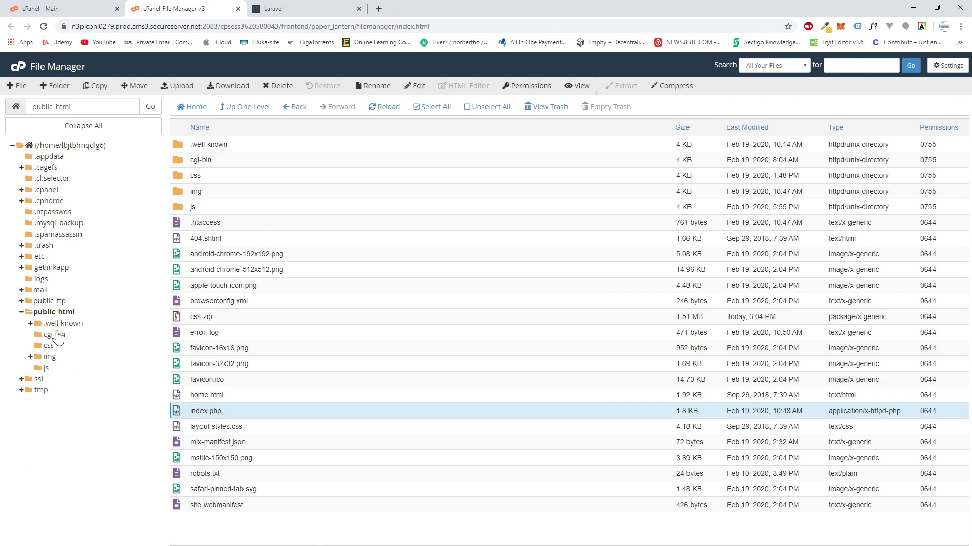
Step: List the getlinkapp folder's Laravel files, such as app, vendor, .env and artisan
click(51, 269)
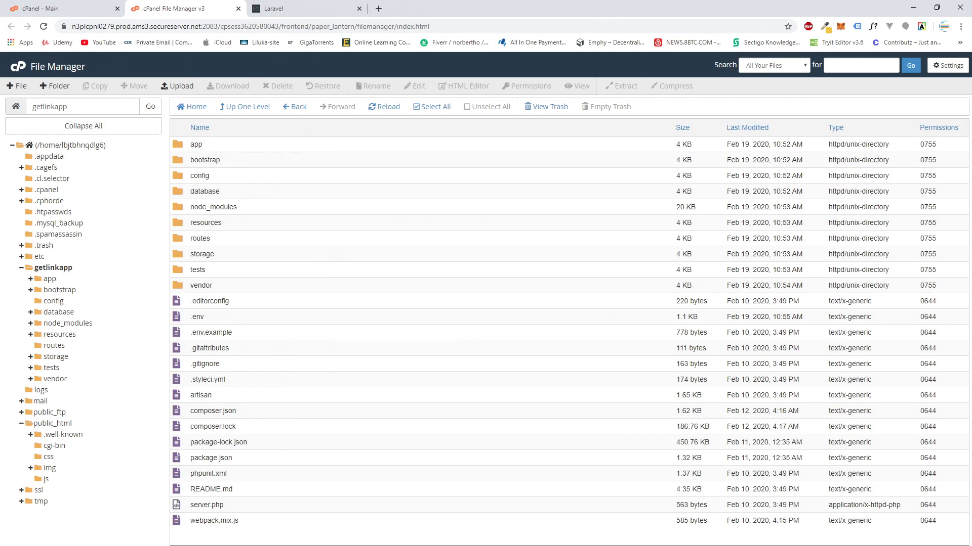
Step: Load getlink.today in a new browser tab and scroll its homepage to confirm it displays
click(378, 9)
text(getlink.today)
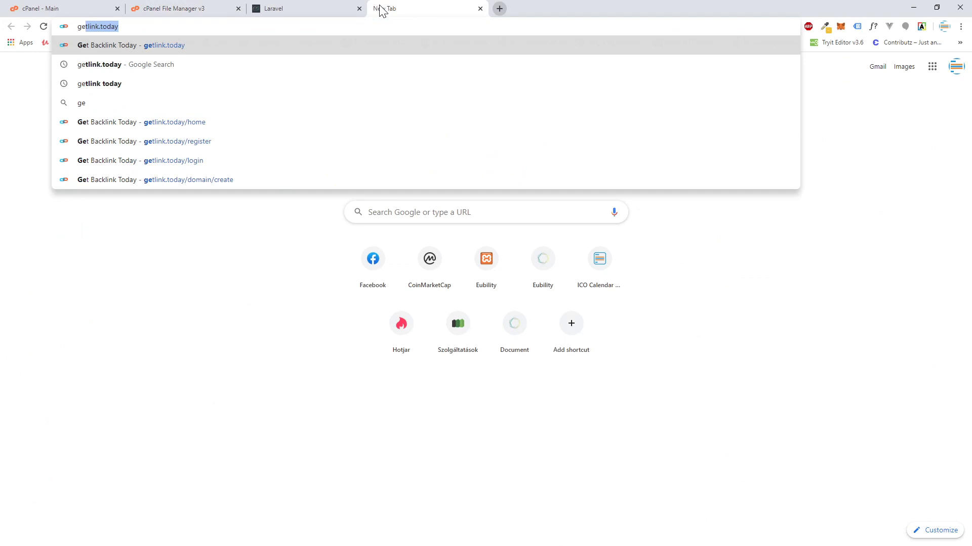
key(Return)
scroll(383, 347, down, 10)
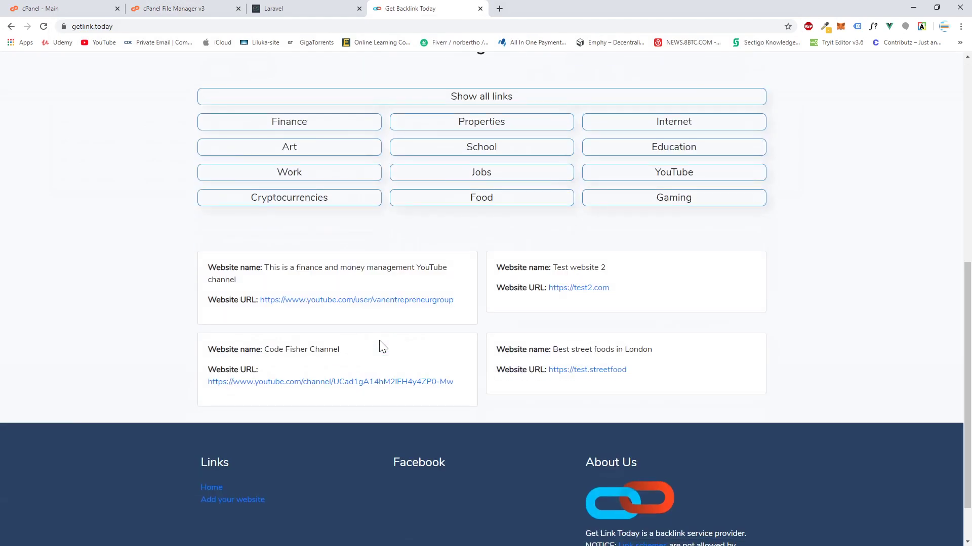
scroll(406, 303, up, 9)
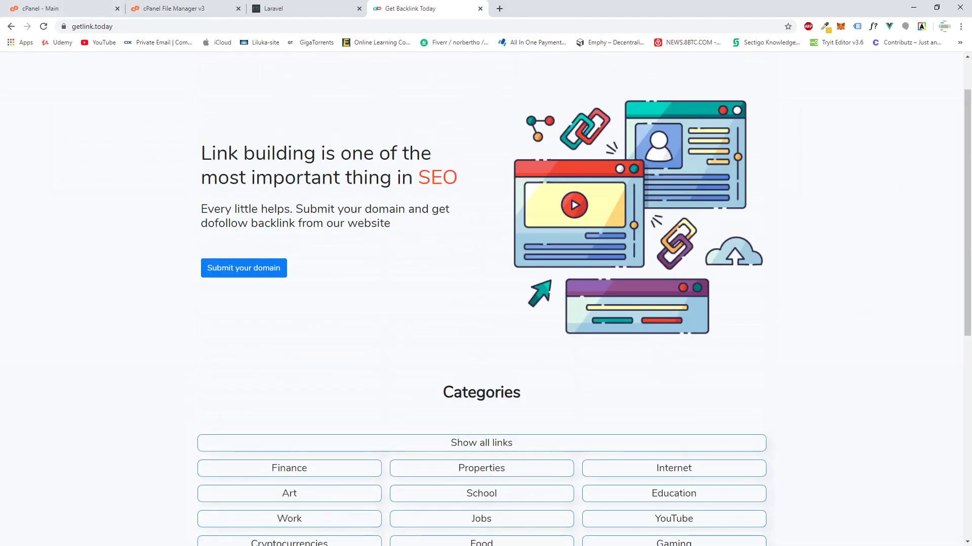
key(ctrl+l)
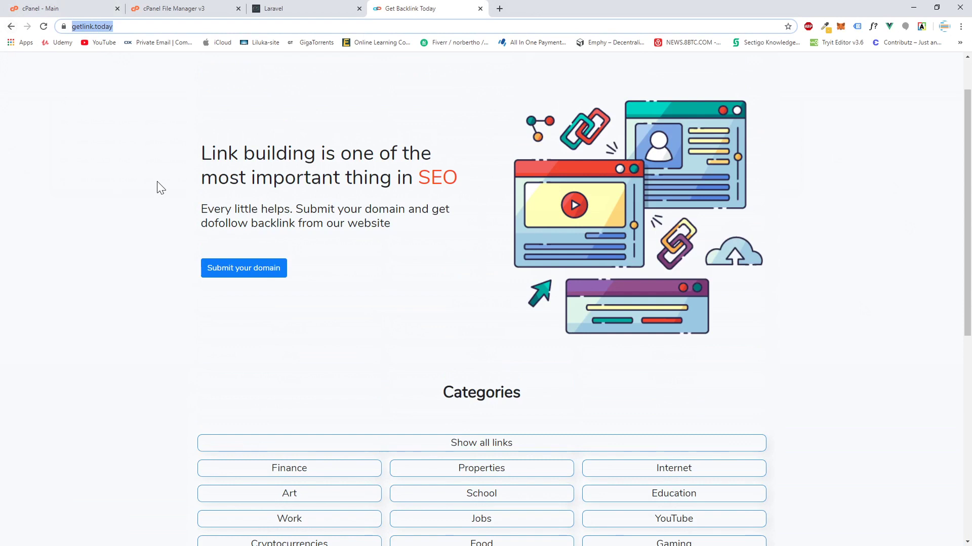